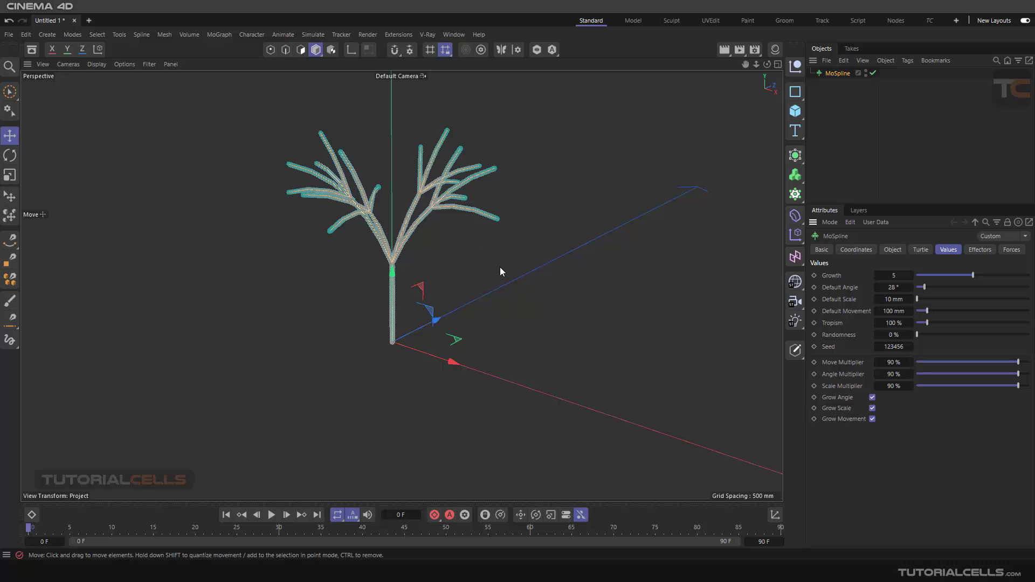
Clear the MoSpline's existing Turtle rules and premise so both fields are empty
alt+drag(502, 270, 456, 274)
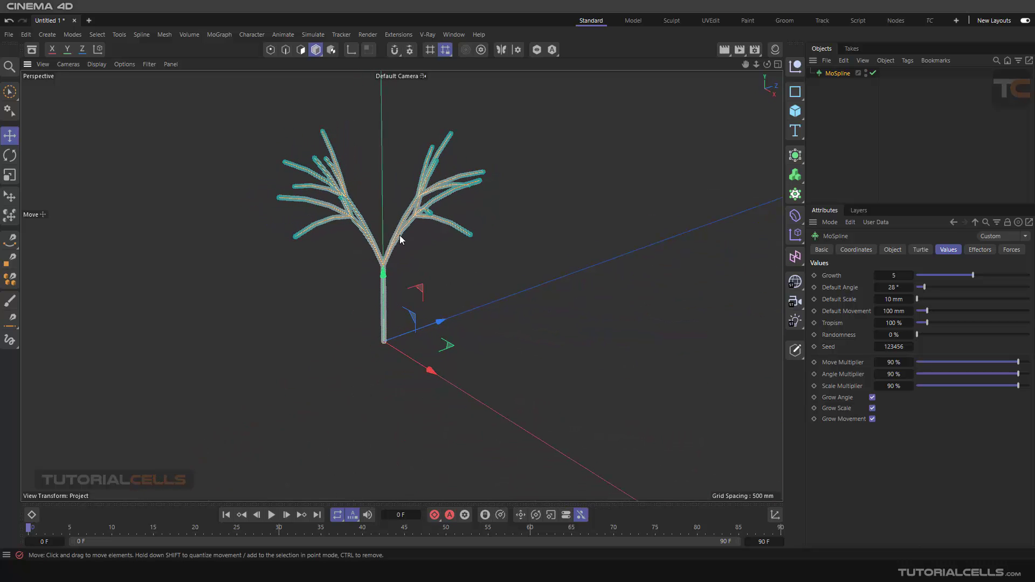
alt+drag(401, 239, 423, 225)
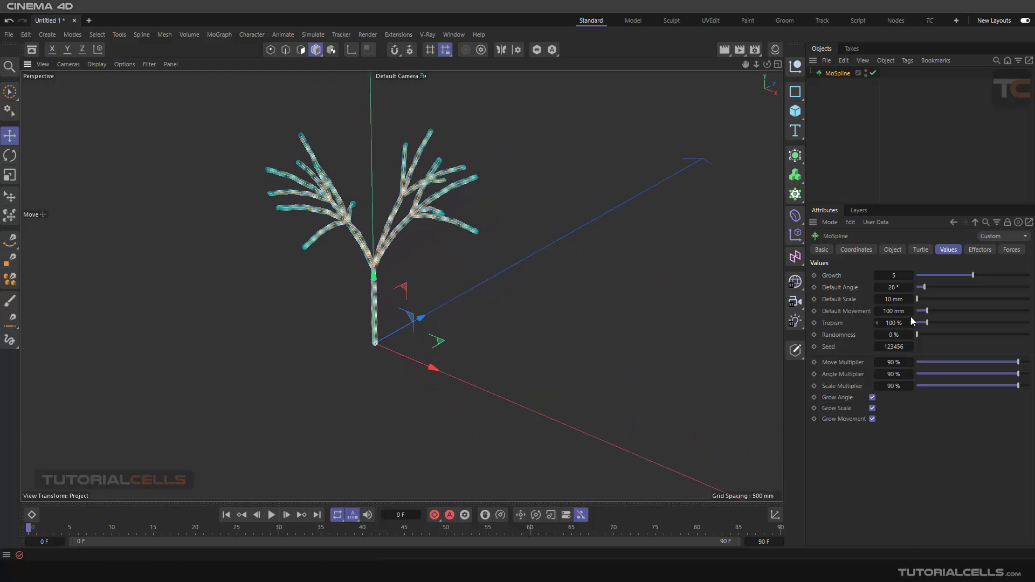
click(925, 249)
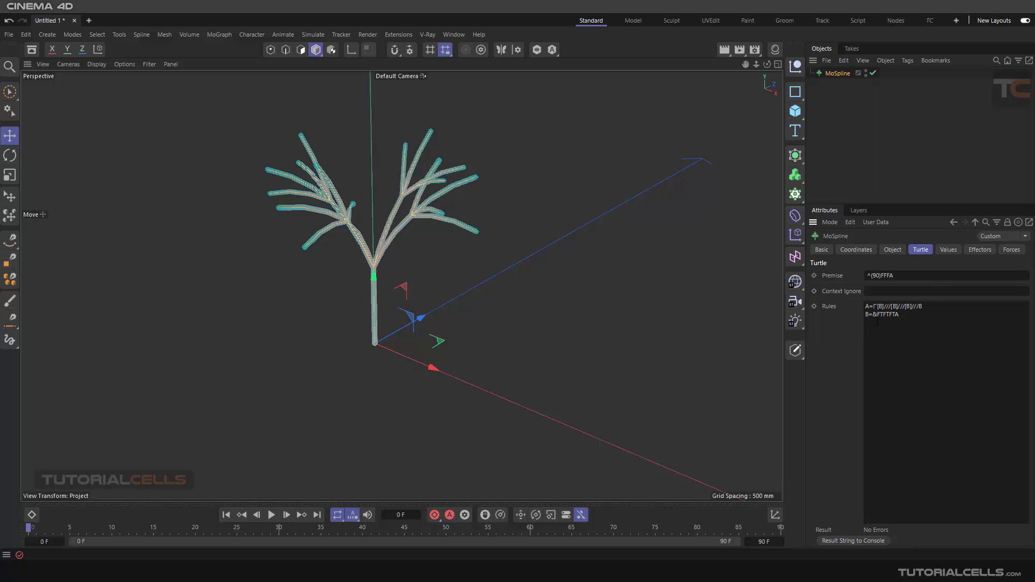
drag(913, 325, 841, 307)
key(BackSpace)
triple_click(895, 274)
key(BackSpace)
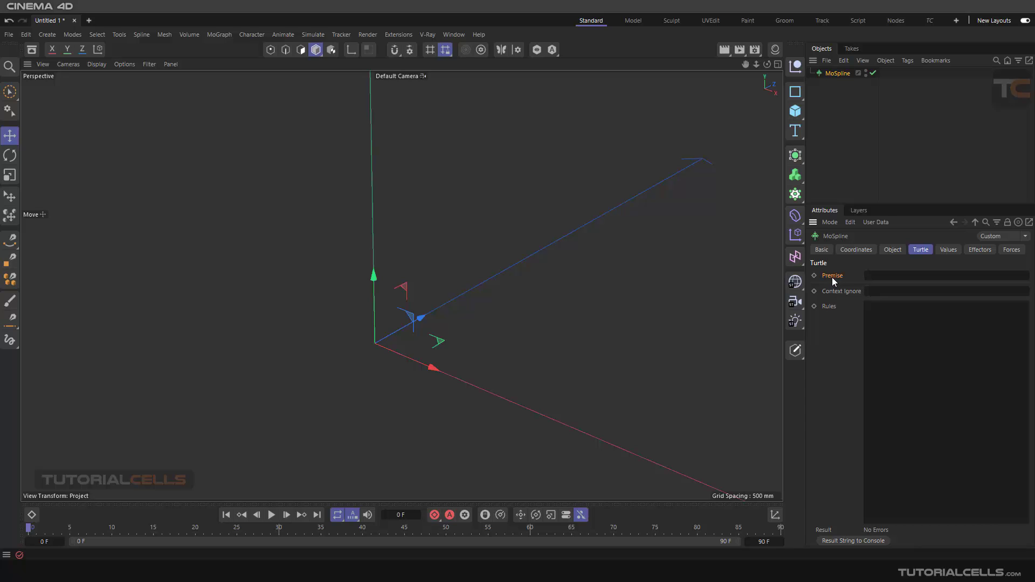
Set the MoSpline's Turtle premise to F, leaving the rules empty
click(871, 276)
click(868, 307)
click(878, 271)
key(Return)
scroll(387, 339, up, 6)
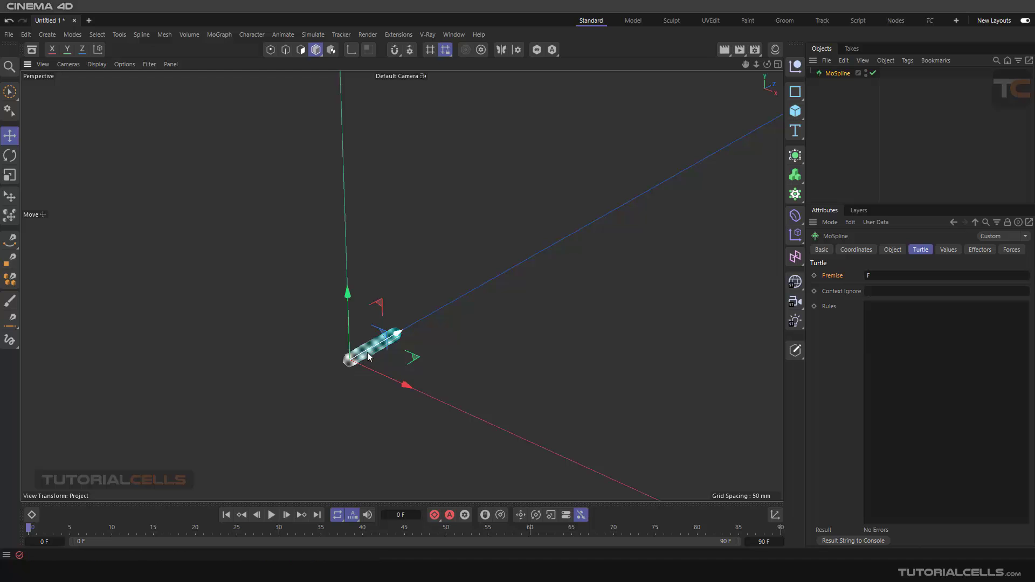
alt+drag(397, 339, 487, 412)
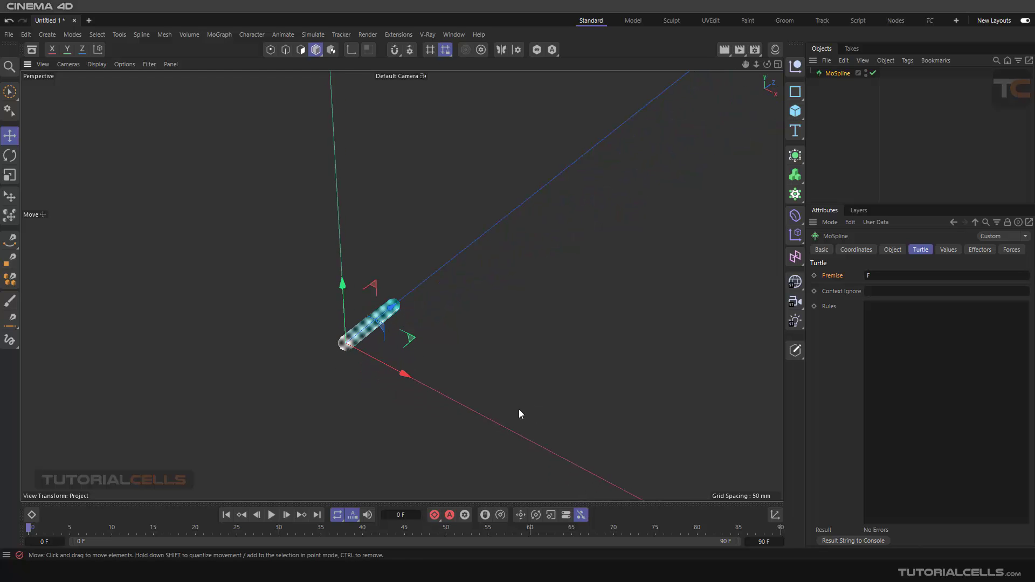
Try different Growth values on the MoSpline and set Growth to 1
click(945, 250)
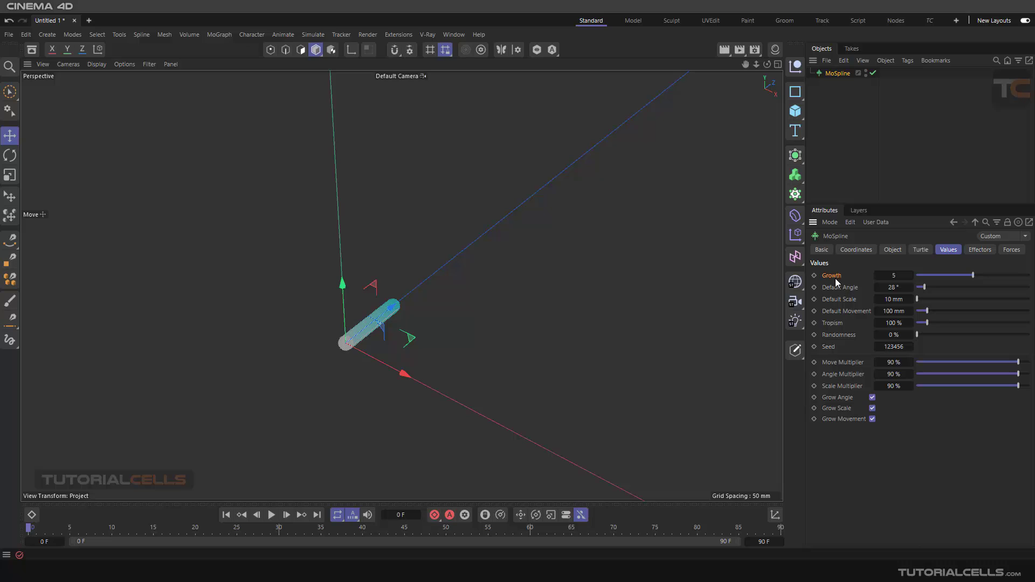
click(894, 276)
text(10)
key(BackSpace)
key(Return)
drag(928, 276, 995, 268)
click(900, 275)
text(1)
key(Return)
Set the MoSpline's Default Angle to 45°
click(922, 249)
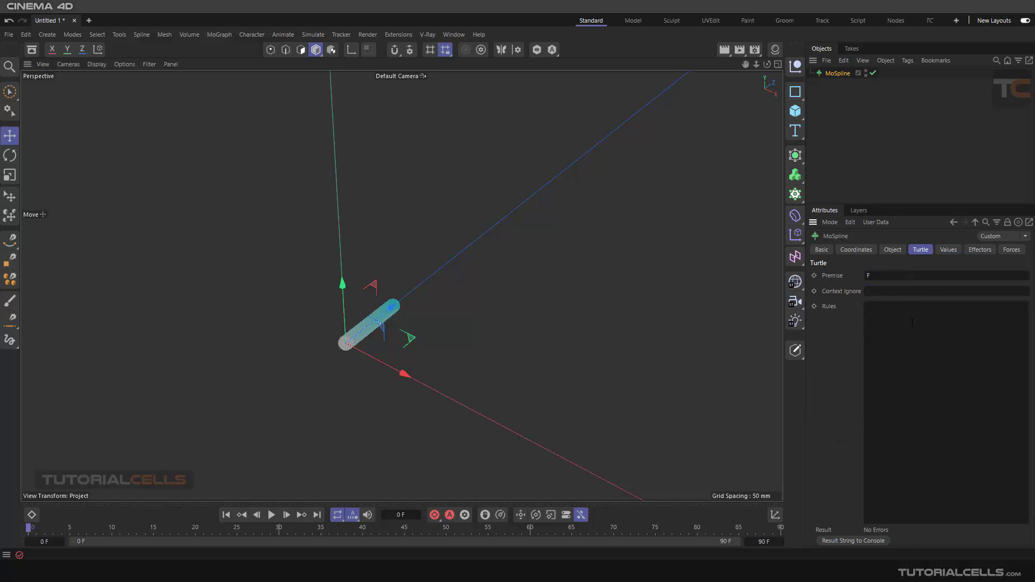
click(947, 250)
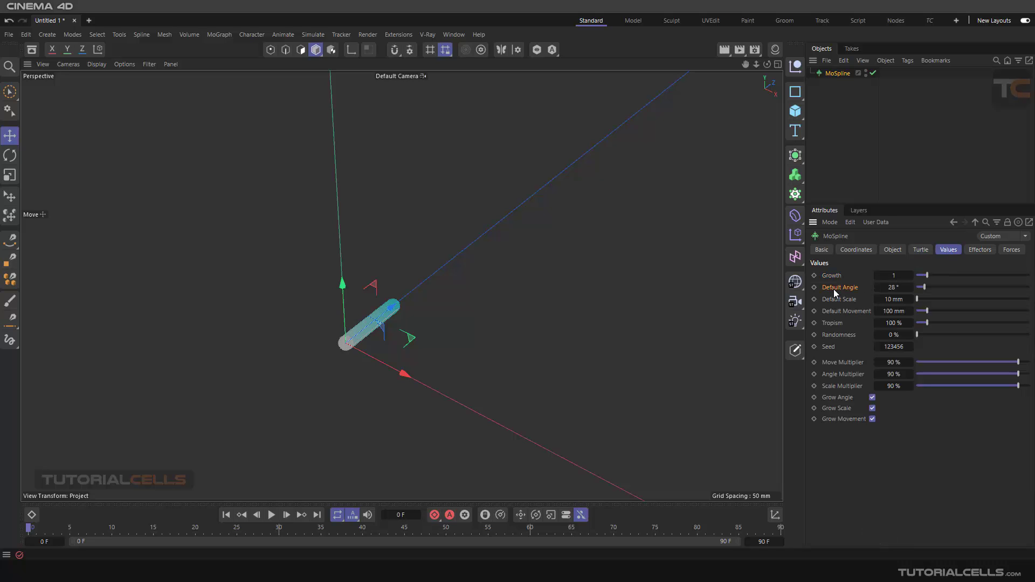
double_click(894, 288)
text(45)
key(Return)
Show the workplane grid around the spline segment, and try a larger Default Movement before resetting it to 100 mm
click(924, 251)
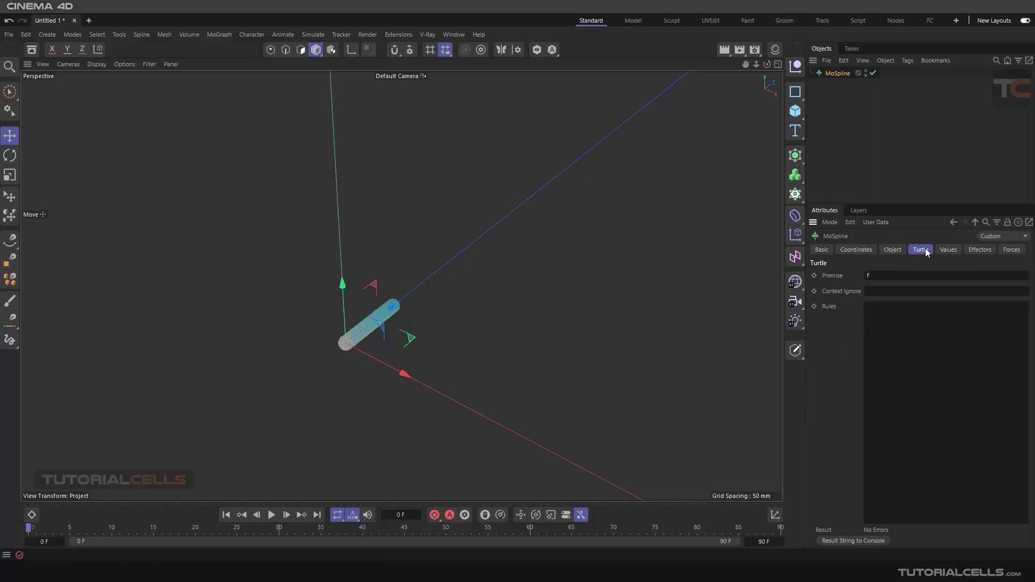
click(943, 250)
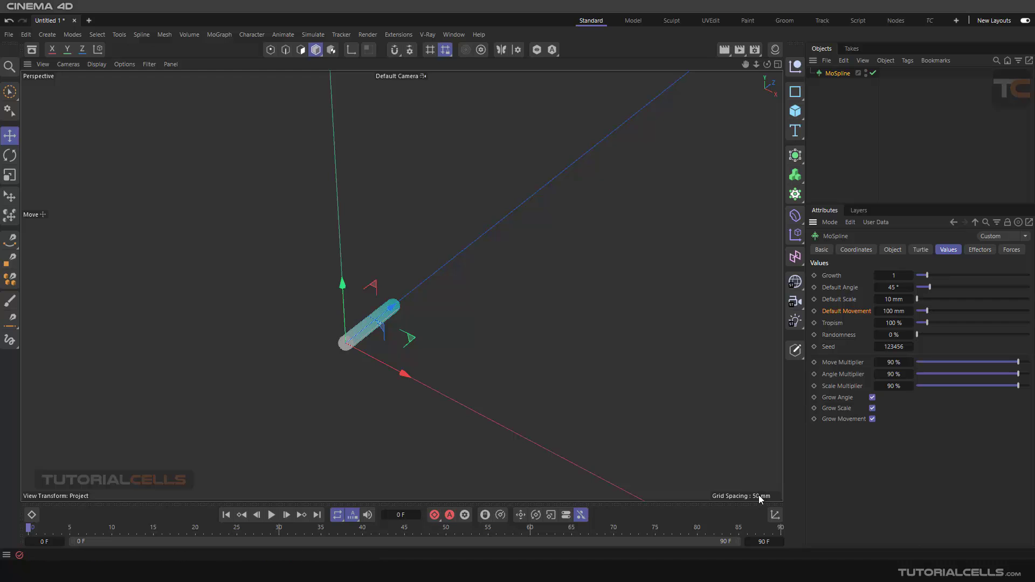
click(151, 66)
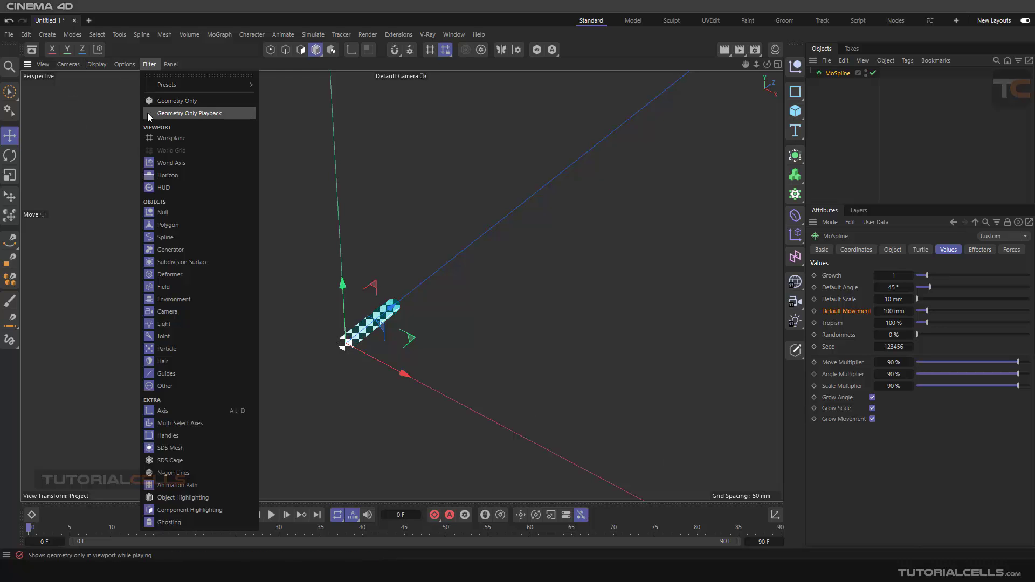
click(163, 141)
scroll(353, 356, up, 5)
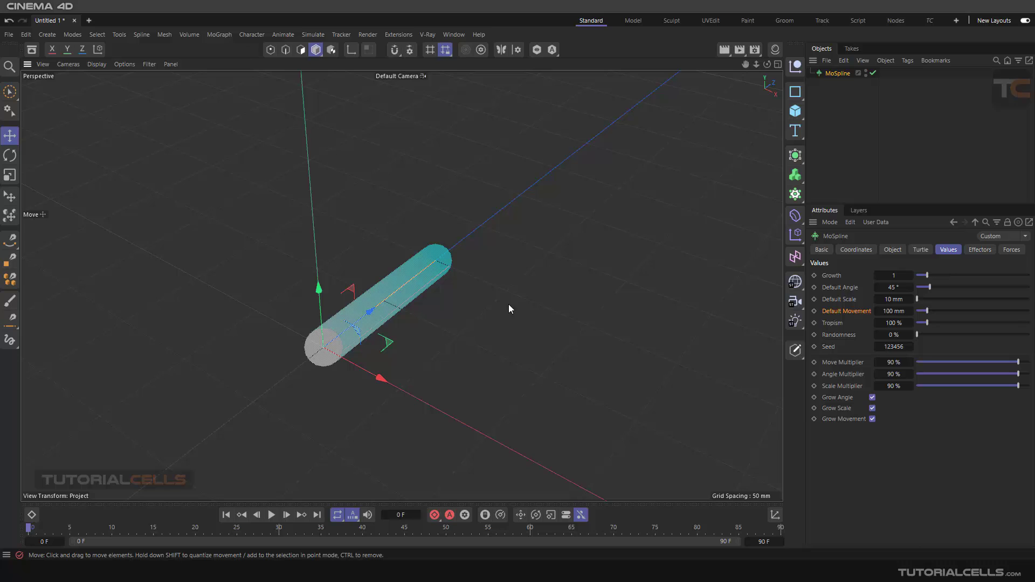
drag(927, 312, 935, 314)
right_click(910, 312)
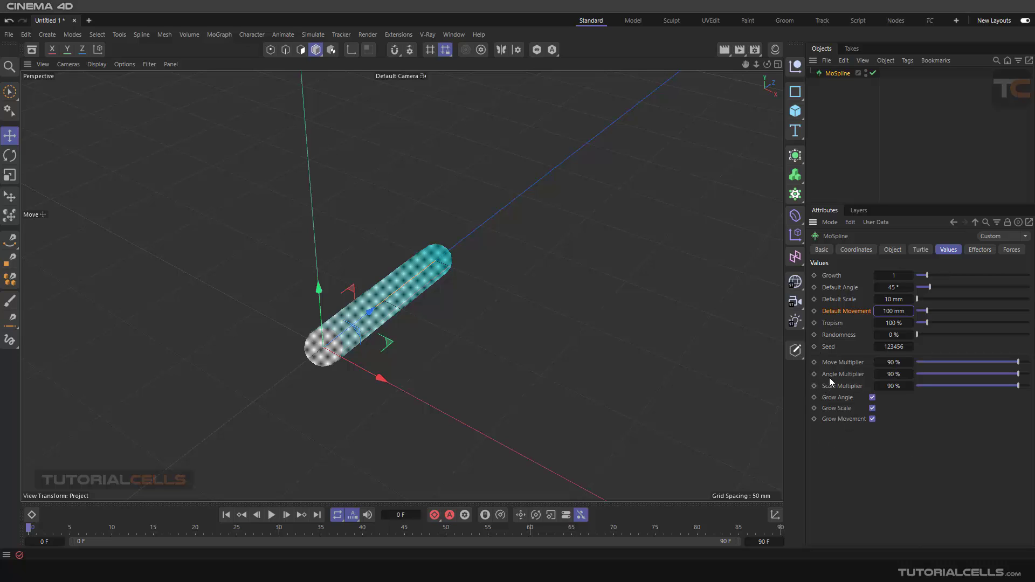
Set the MoSpline's Move, Angle and Scale Multipliers all to 0%
double_click(886, 363)
text(0)
double_click(894, 375)
text(0)
click(896, 387)
text(0)
key(Return)
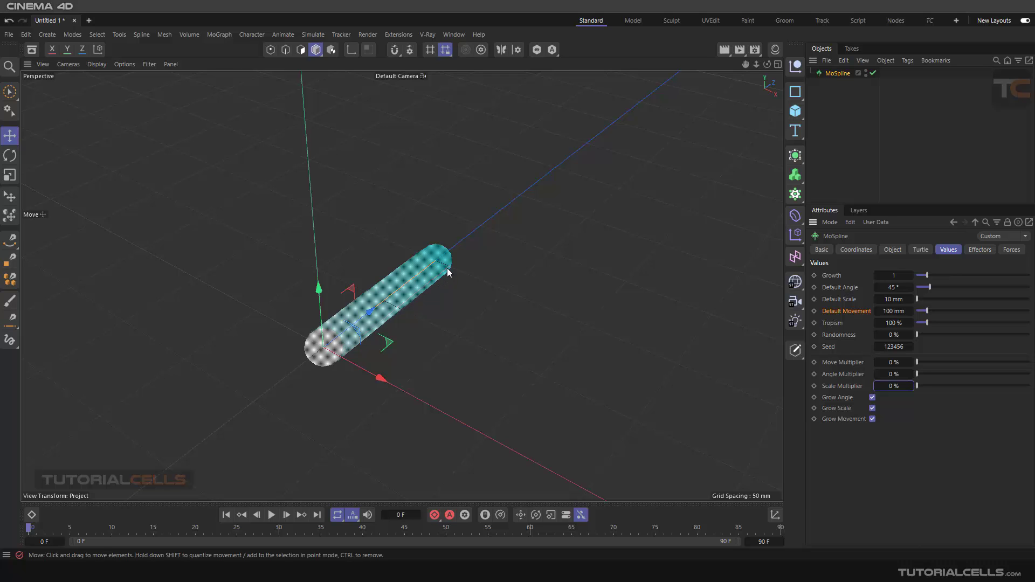
Hide the workplane grid in the viewport and enlarge the attributes area with the Turtle settings shown
click(149, 64)
click(174, 138)
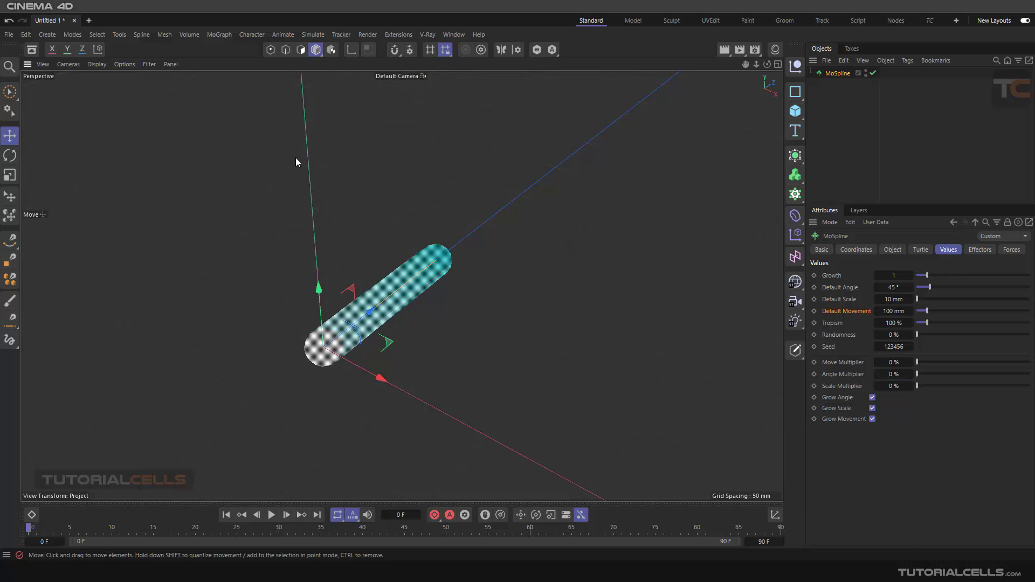
click(921, 251)
drag(824, 204, 824, 178)
Append a plus sign to the Turtle premise so it reads F+
click(880, 248)
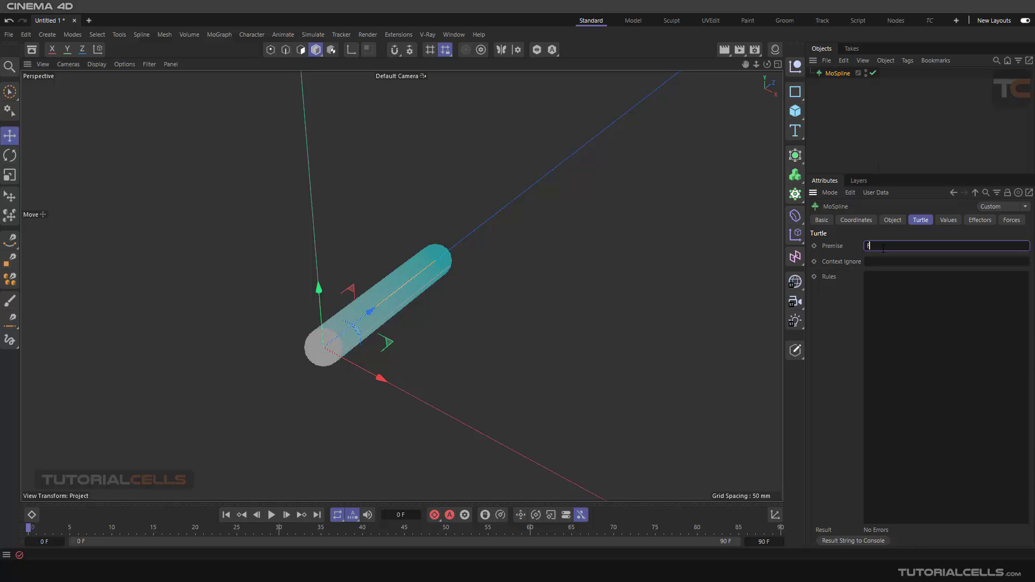
alt+right_drag(570, 275, 487, 270)
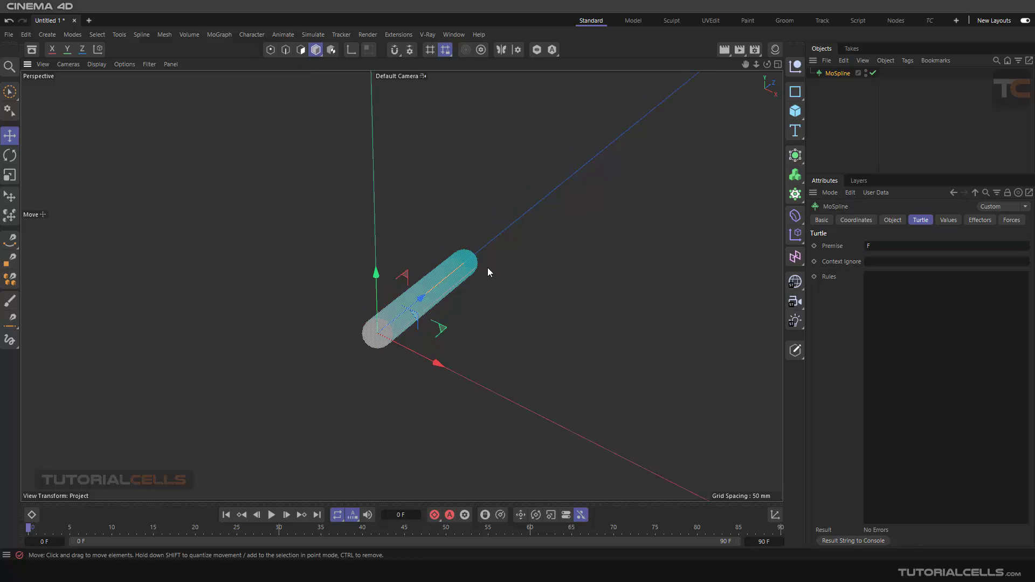
alt+drag(487, 269, 533, 290)
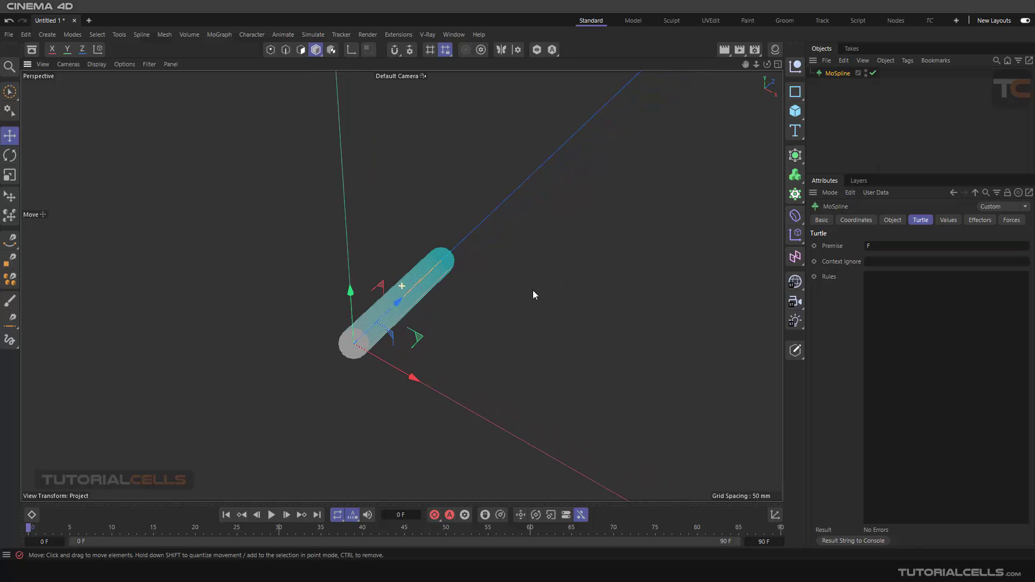
click(889, 249)
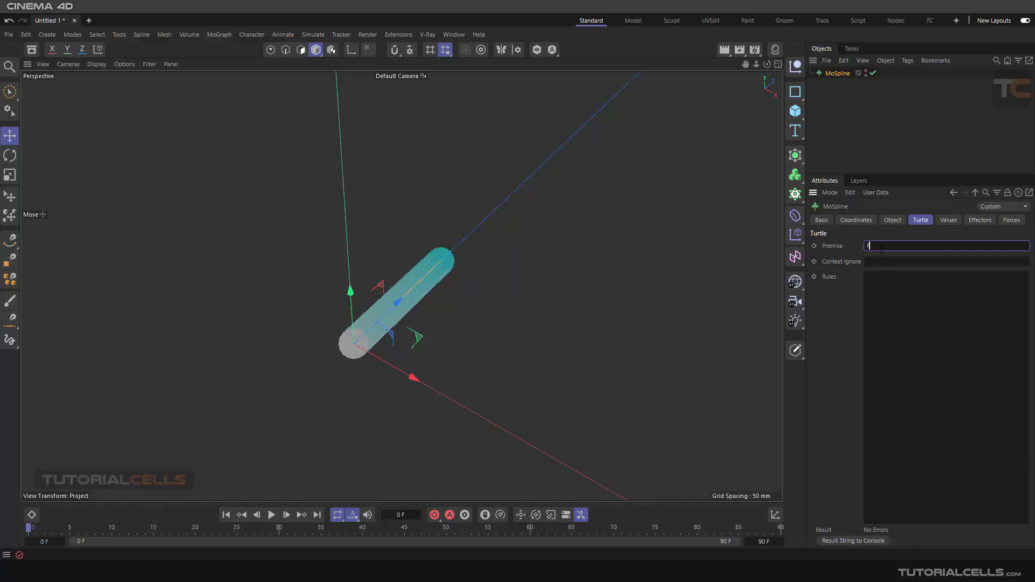
text(+)
key(Return)
Check the Default Angle setting and extend the Turtle premise to F+F
click(947, 221)
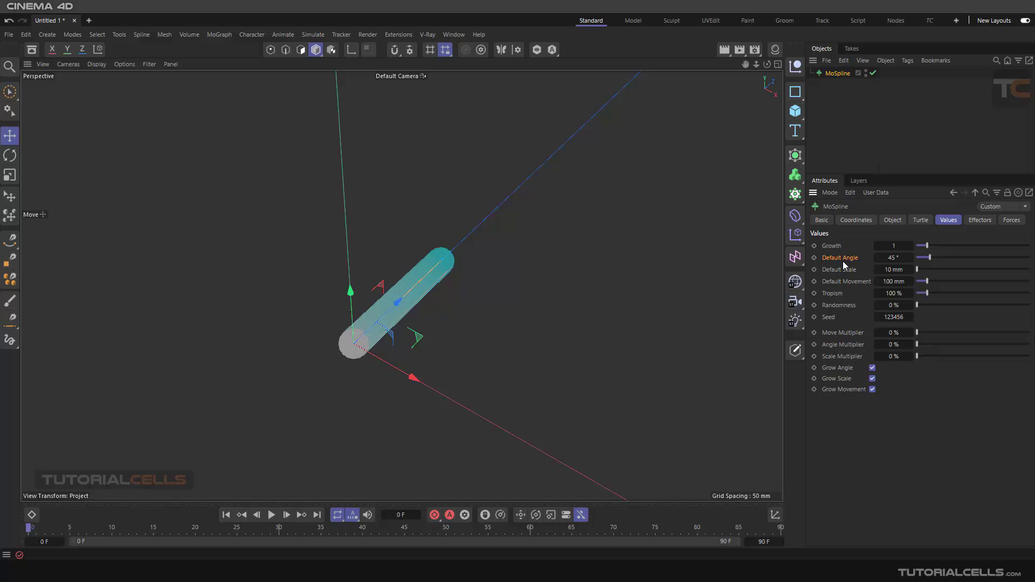
click(922, 220)
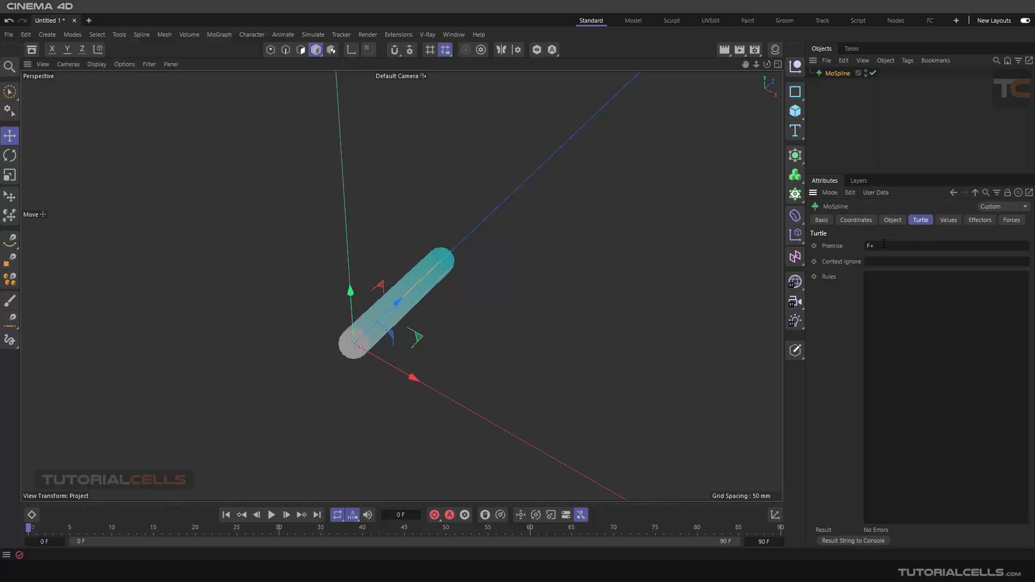
click(885, 245)
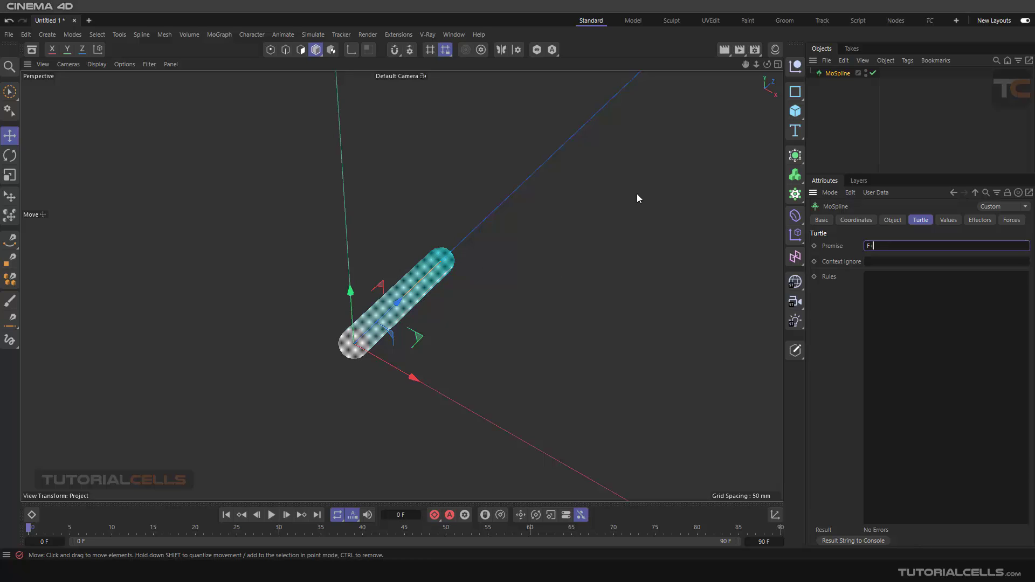
text(+)
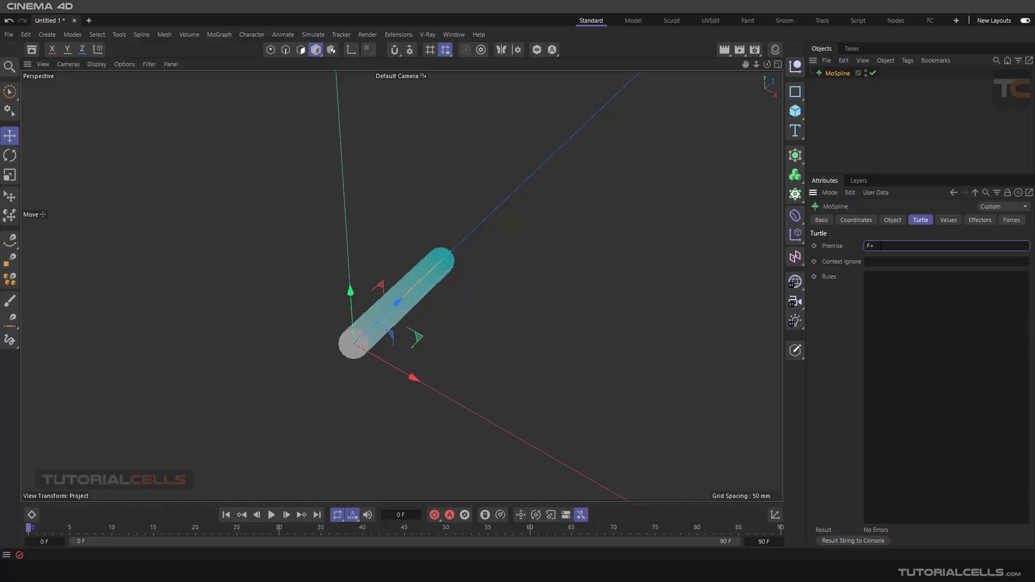
text(F)
key(Return)
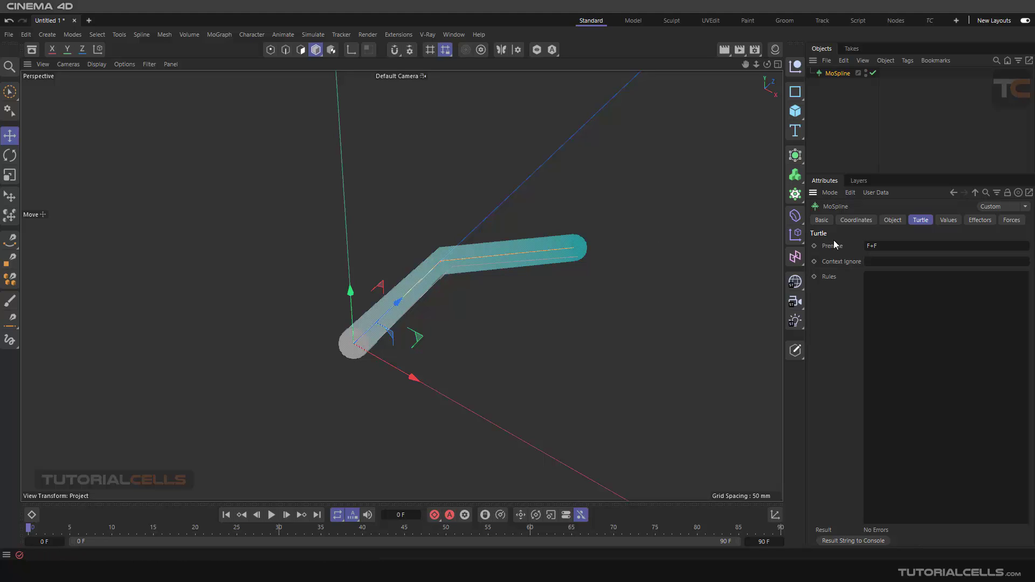
Try a smaller Default Angle on the bent spline and return it to 45°
click(948, 221)
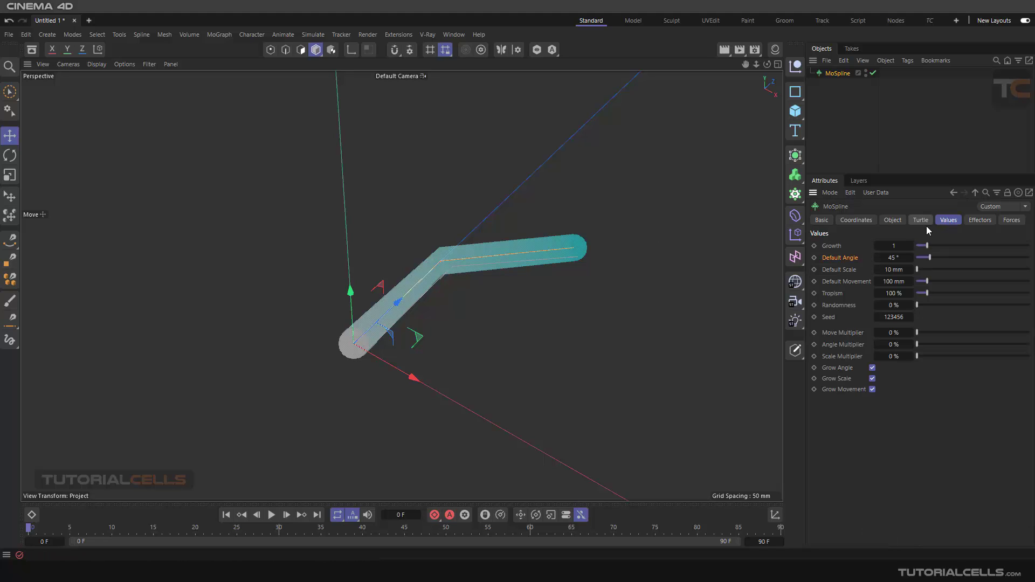
mouse_move(923, 258)
mouse_down()
mouse_move(943, 260)
mouse_move(911, 259)
mouse_up()
click(894, 257)
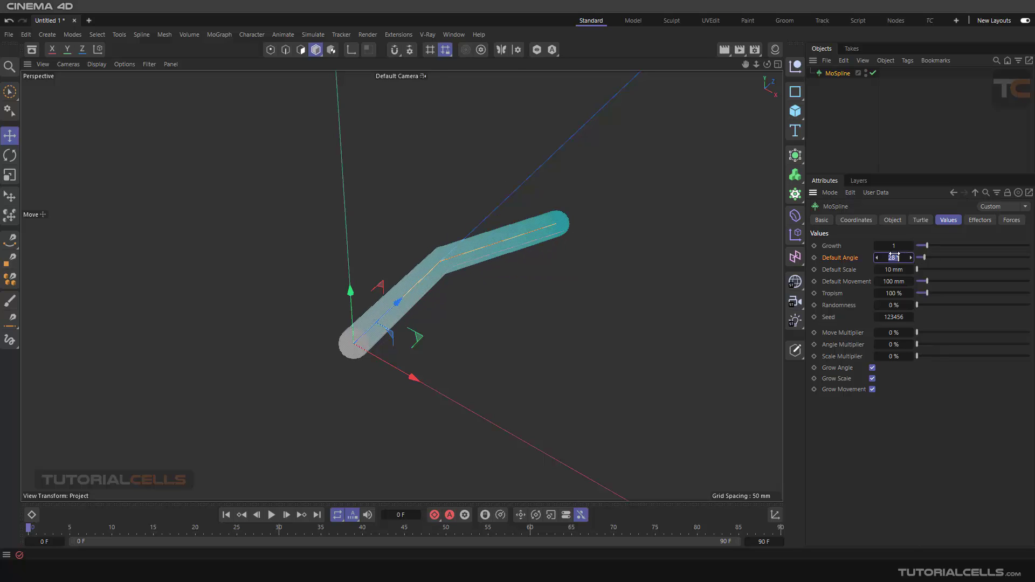
text(45)
key(Return)
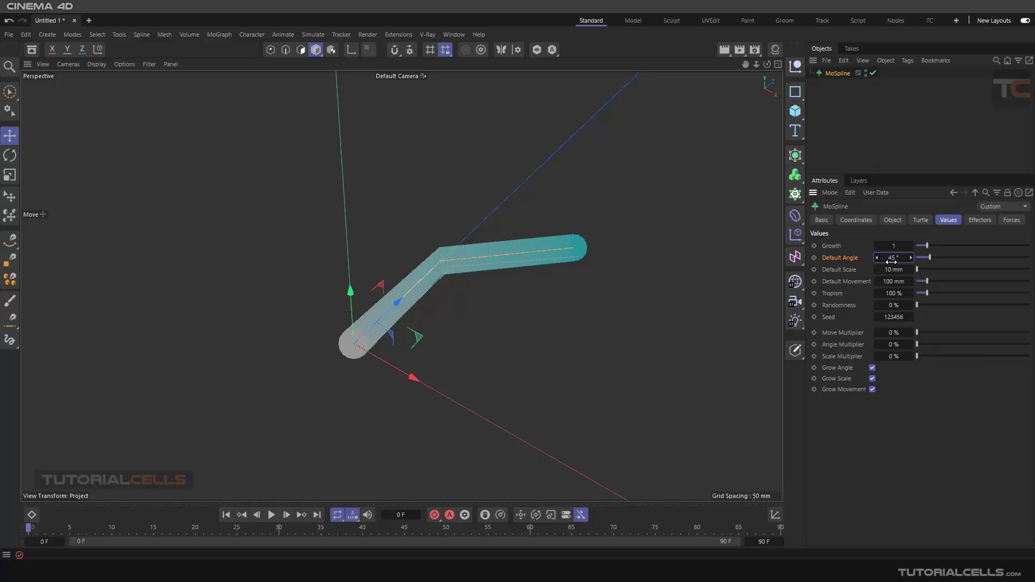
Add a second plus sign to the Turtle premise so it reads F++F
click(921, 220)
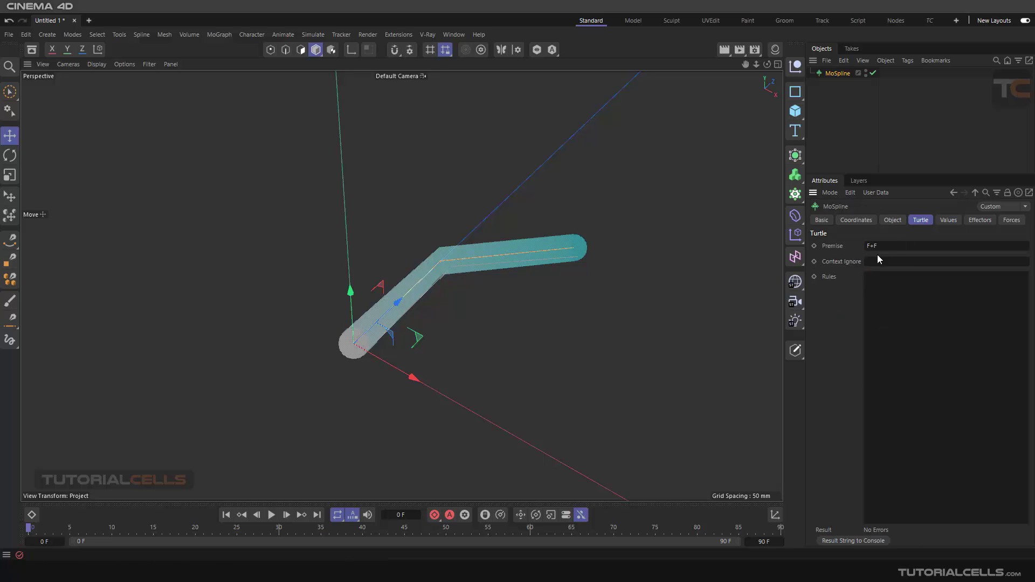
click(874, 249)
text(+)
key(Return)
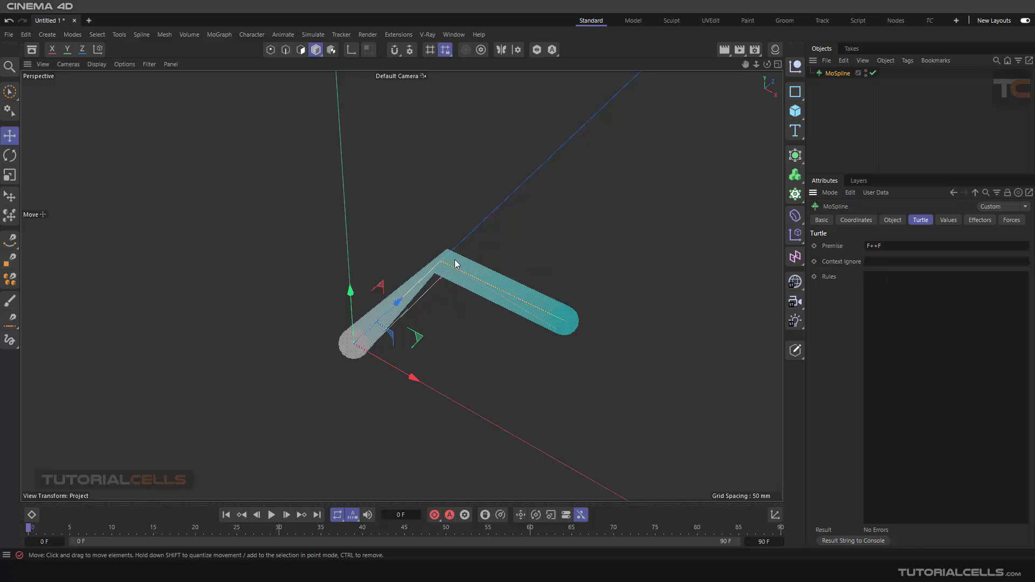
alt+drag(455, 264, 506, 328)
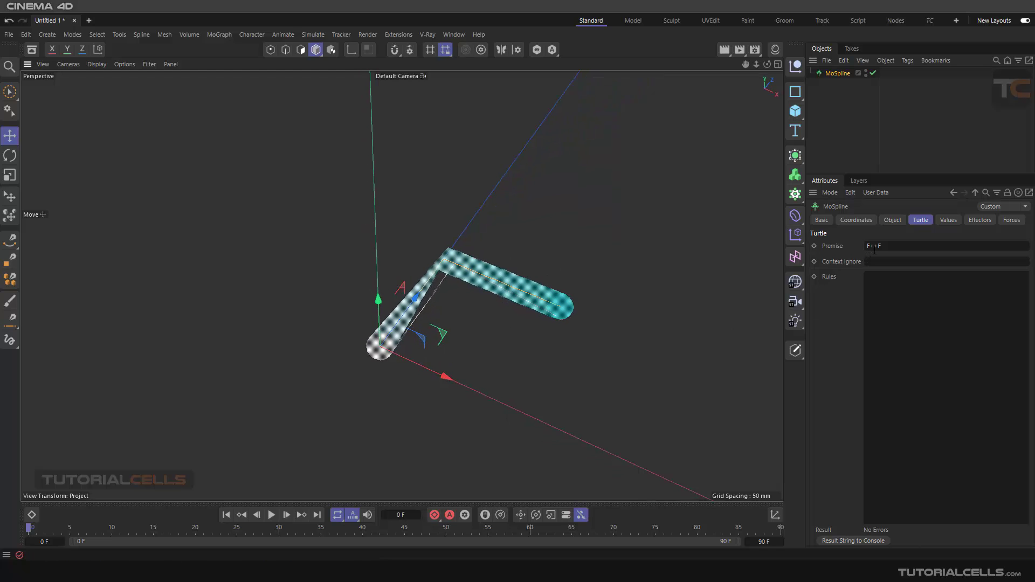
Replace the plus signs in the Turtle premise with minus signs, trying F--F and settling on F-F
drag(880, 248, 872, 247)
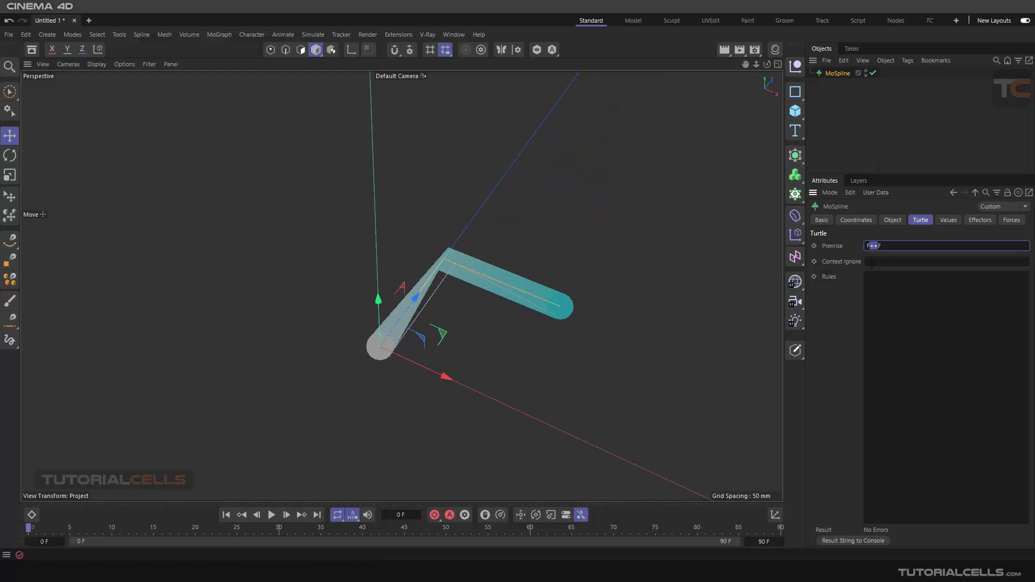
text(--)
key(Return)
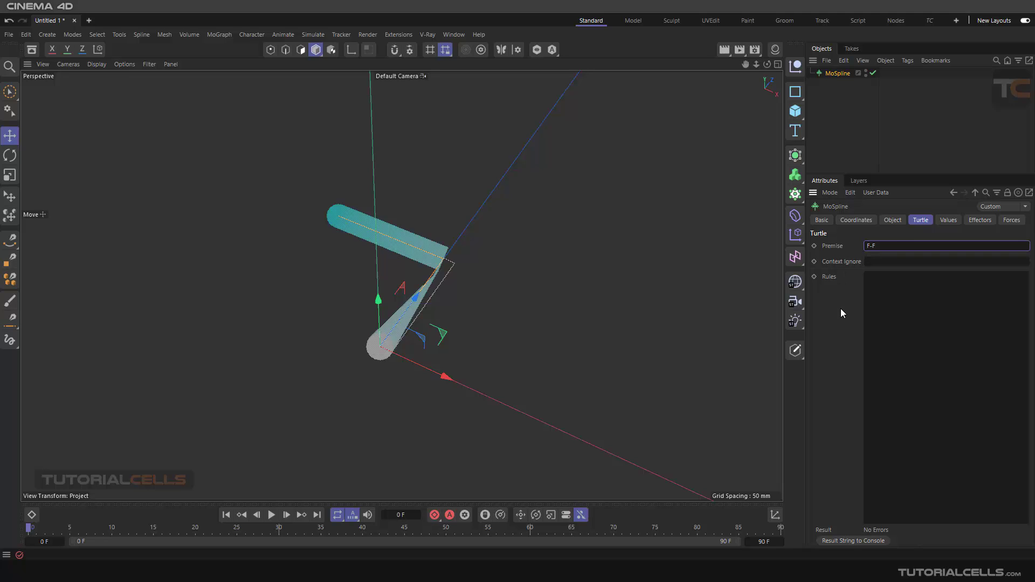
key(Return)
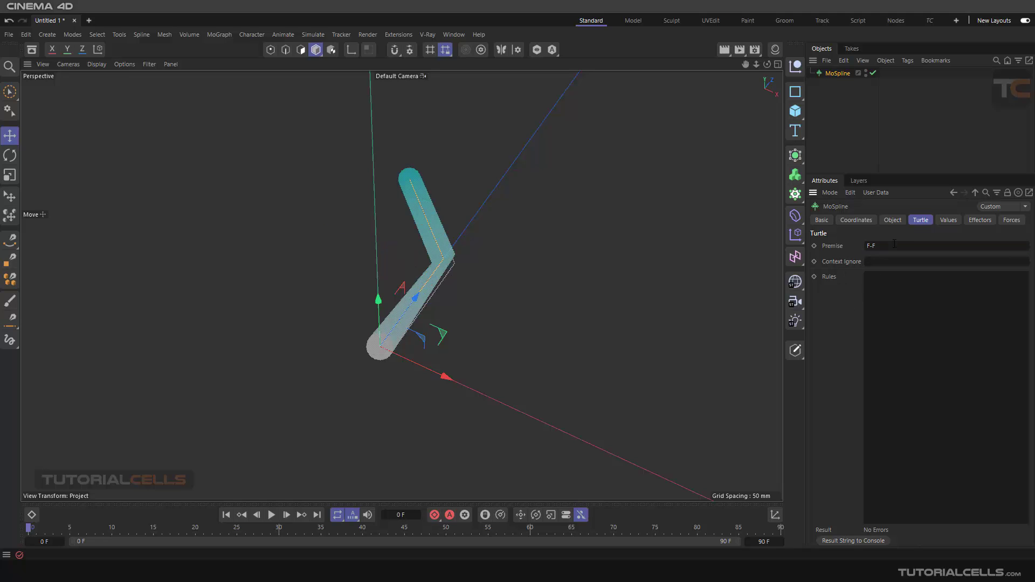
Try a Default Angle of 90° on the F-F spline
click(944, 220)
click(893, 257)
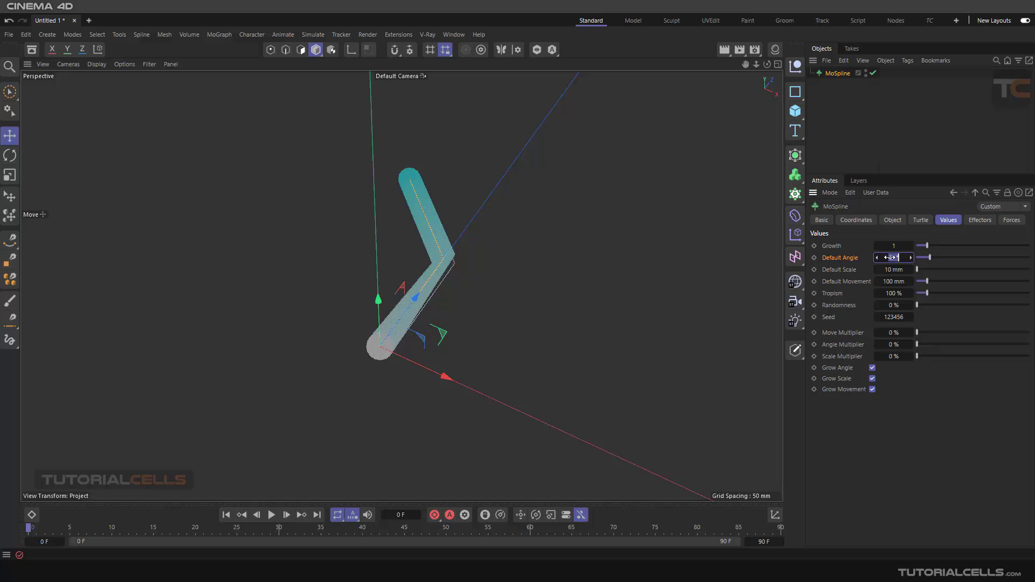
text(90)
key(Return)
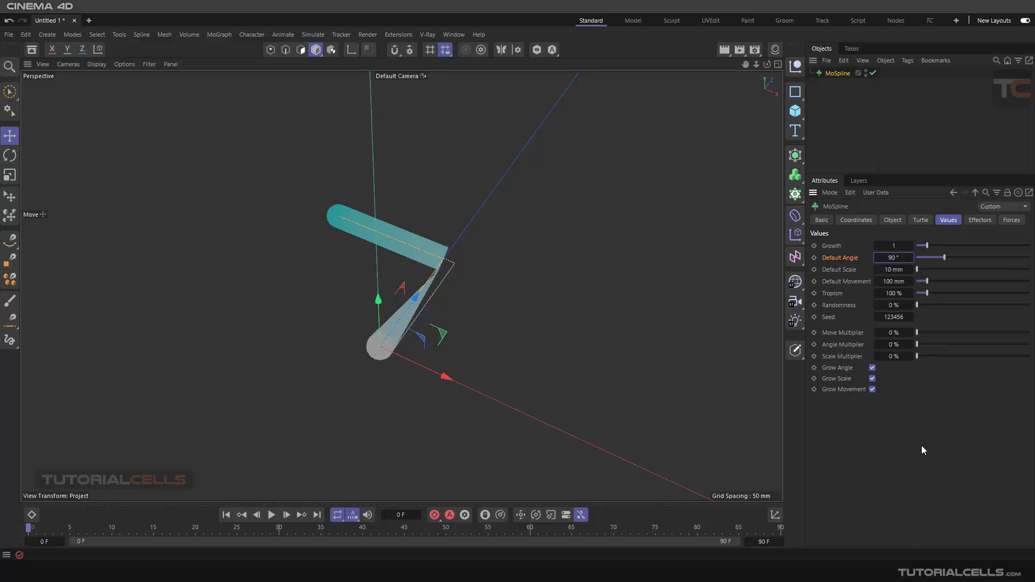
Clear the F-F premise from the MoSpline's Turtle settings
click(920, 220)
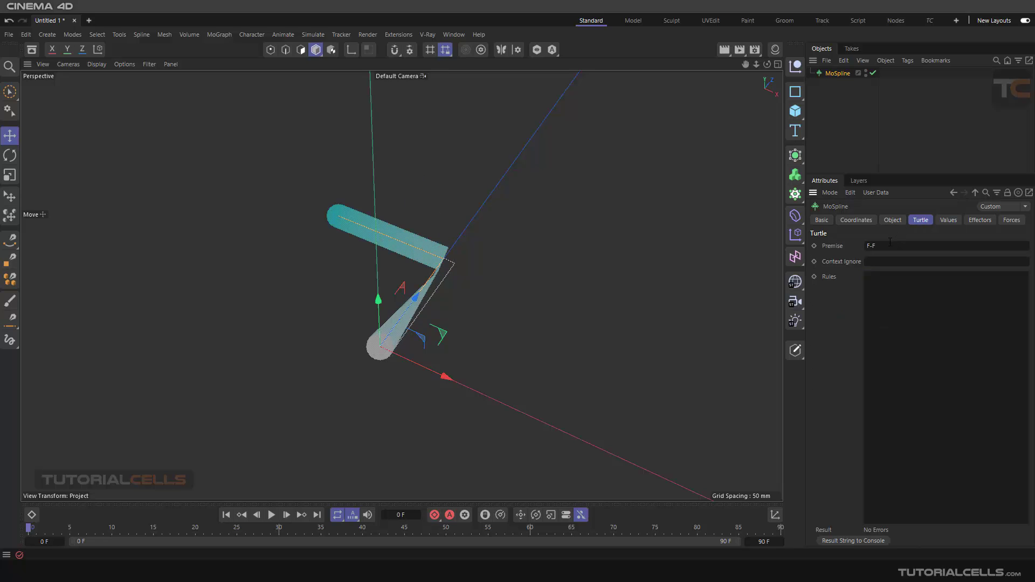
click(890, 244)
drag(891, 244, 845, 253)
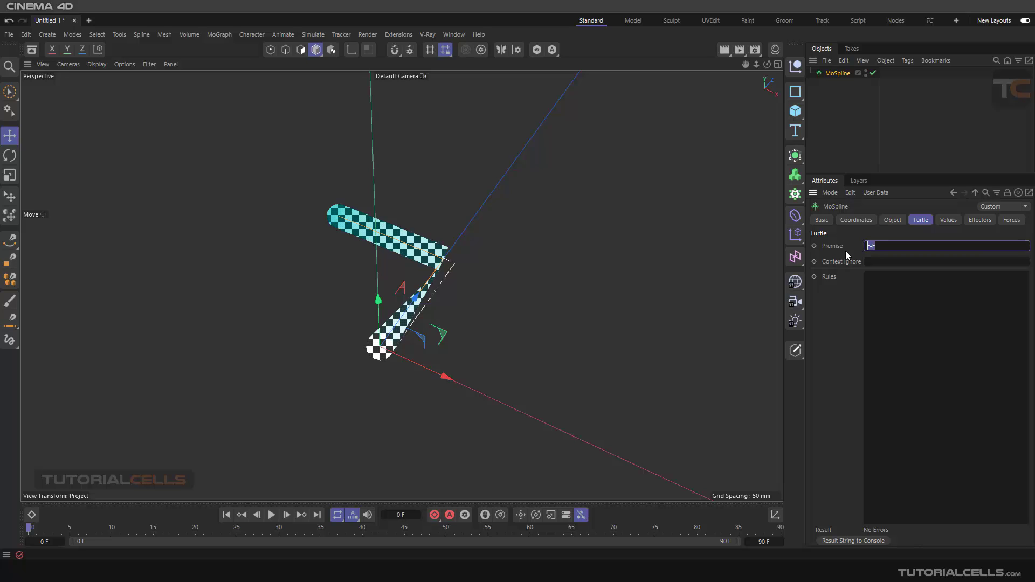
click(832, 330)
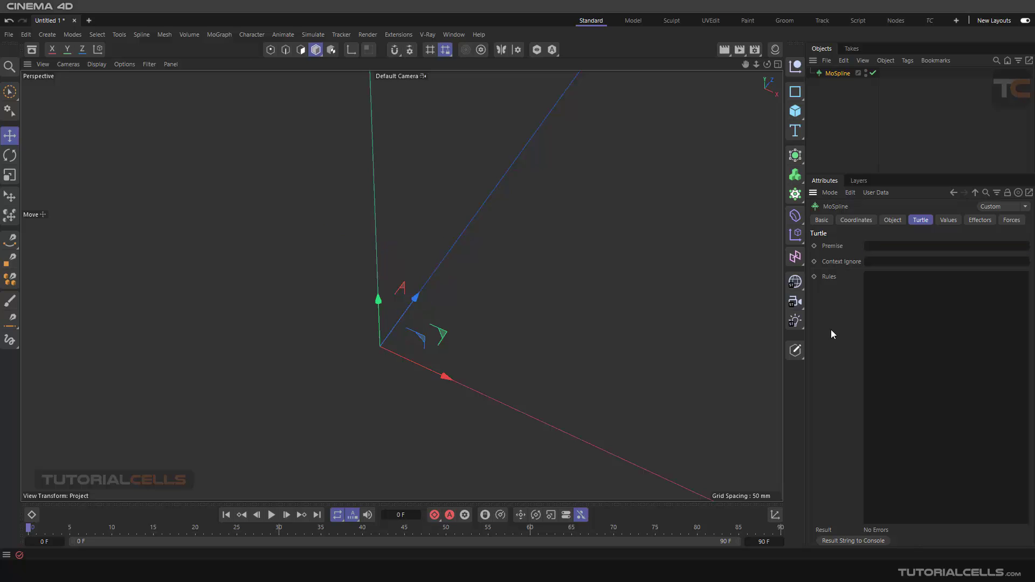
Check the snowflake growth reference picture in Photos, return to Cinema 4D and enter F as the Turtle premise
click(869, 247)
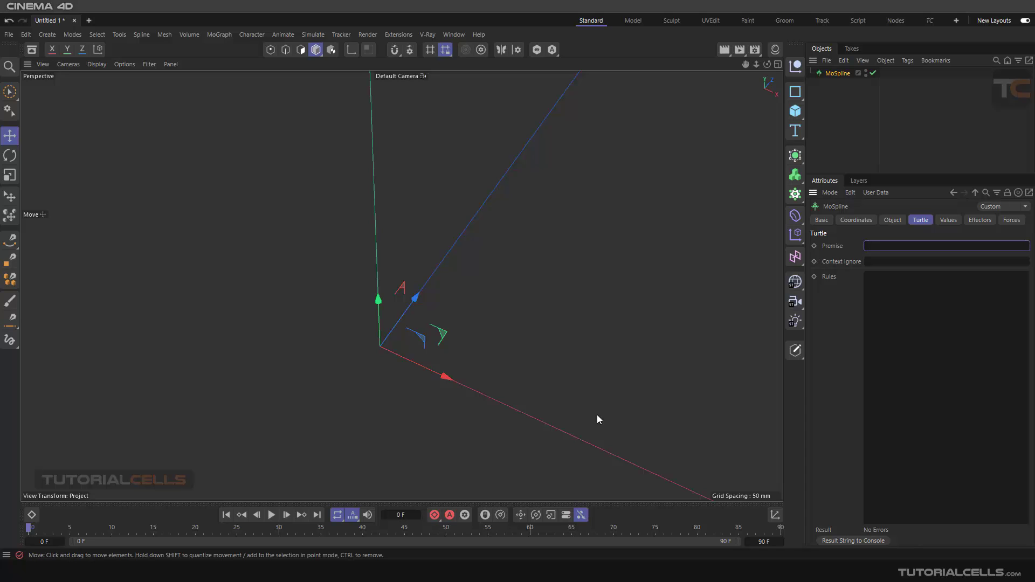
mouse_move(594, 574)
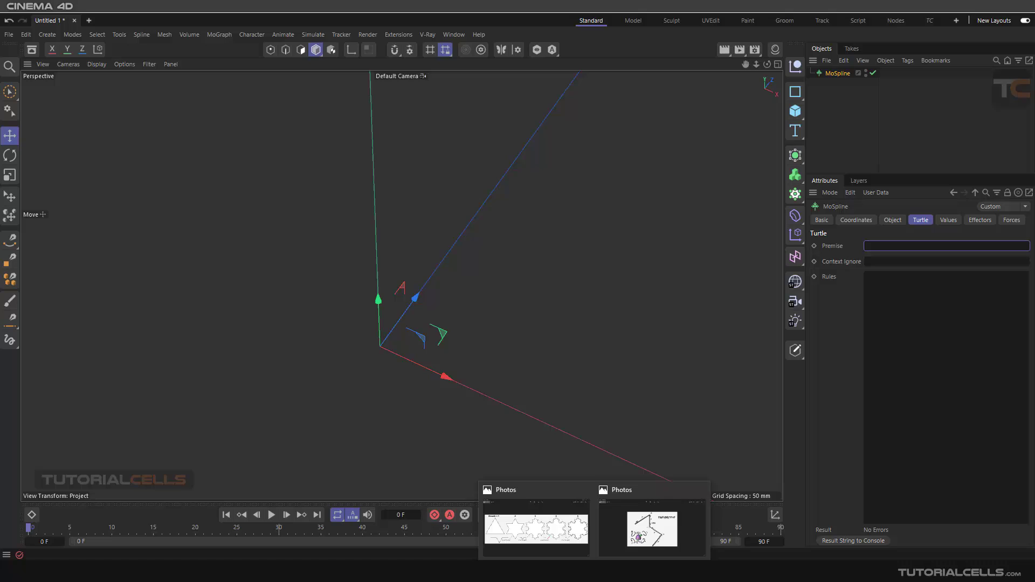
click(546, 530)
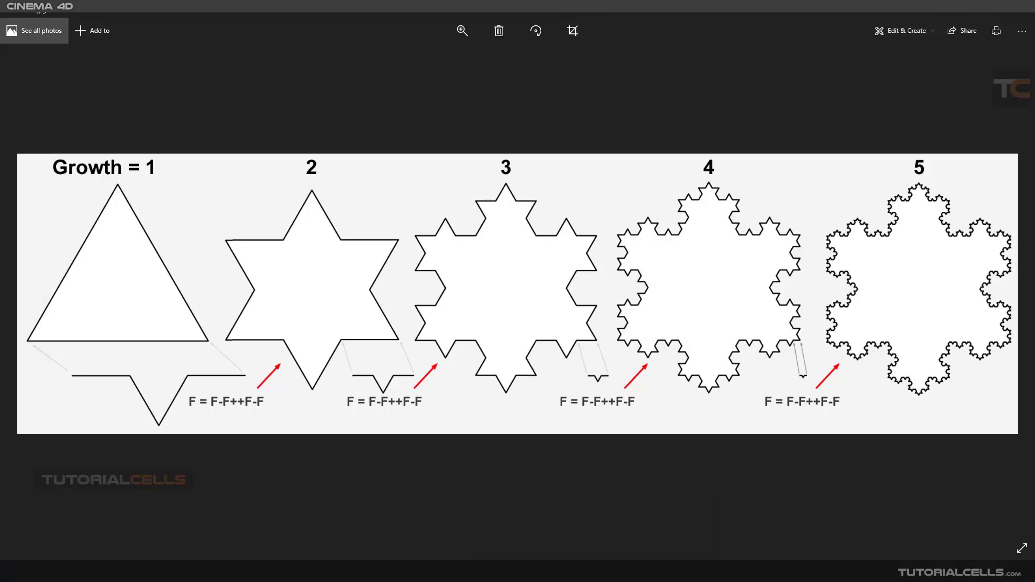
click(458, 573)
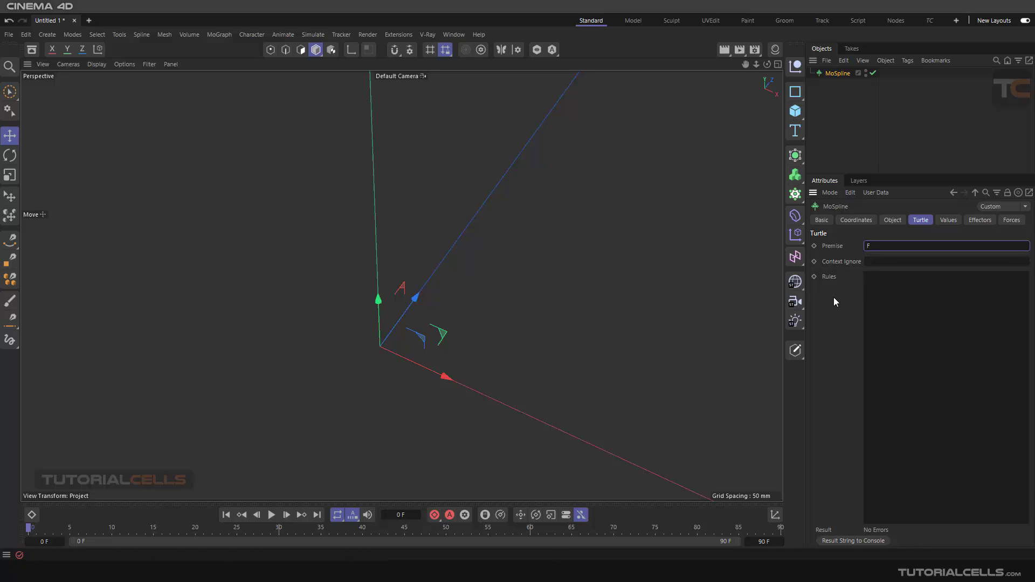
key(Return)
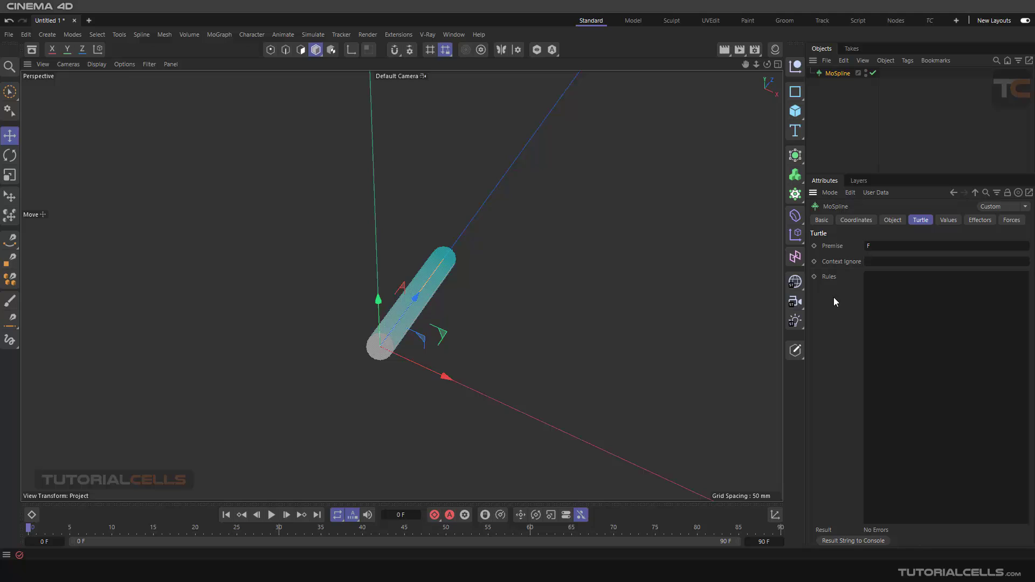
Set the MoSpline's Default Angle to 60°
click(943, 222)
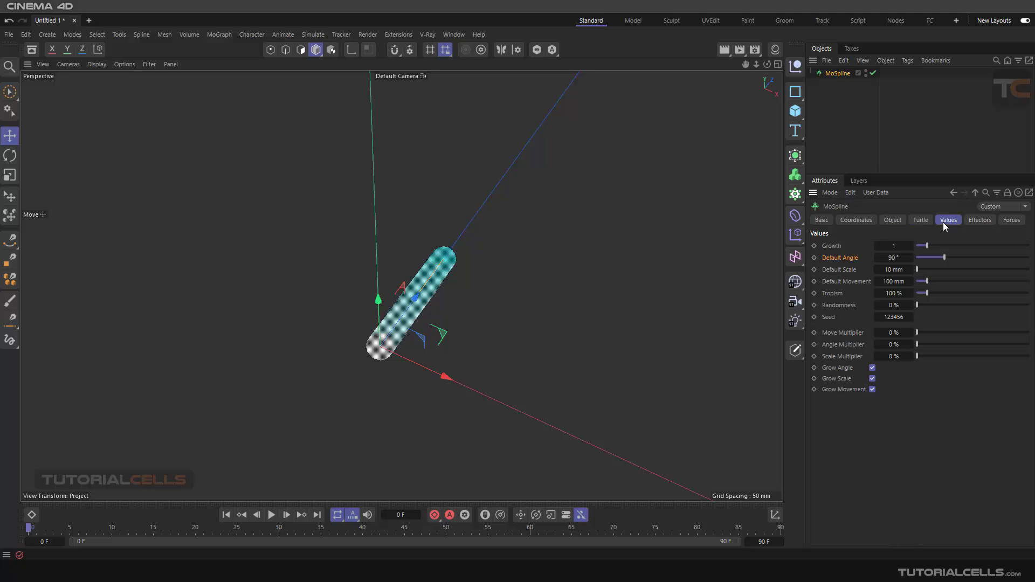
double_click(894, 257)
text(60)
key(Return)
Extend the Turtle premise with two plus signs and a second F so it reads F++F
click(917, 219)
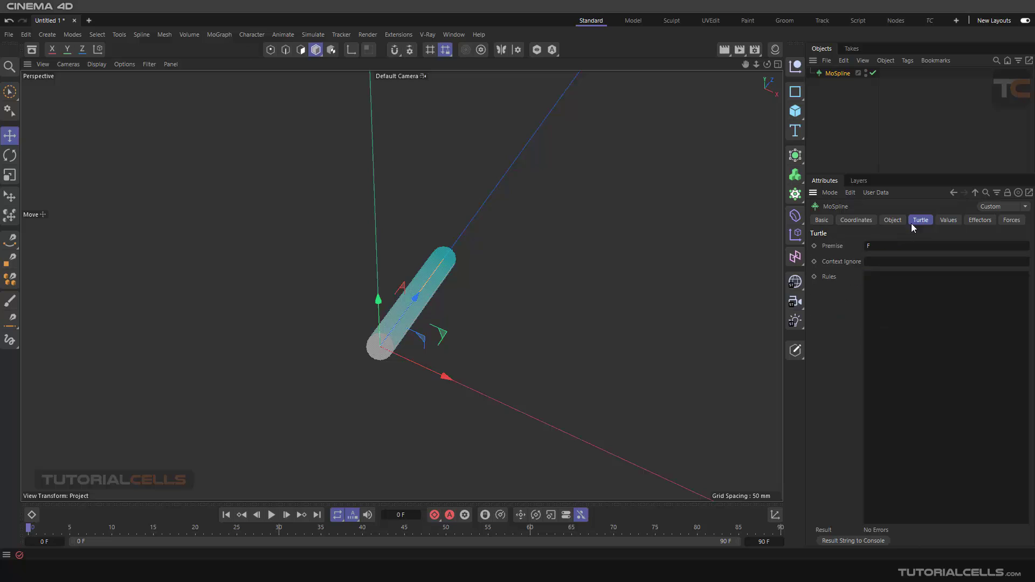
click(889, 247)
text(++)
click(850, 300)
click(891, 250)
text(F)
click(858, 295)
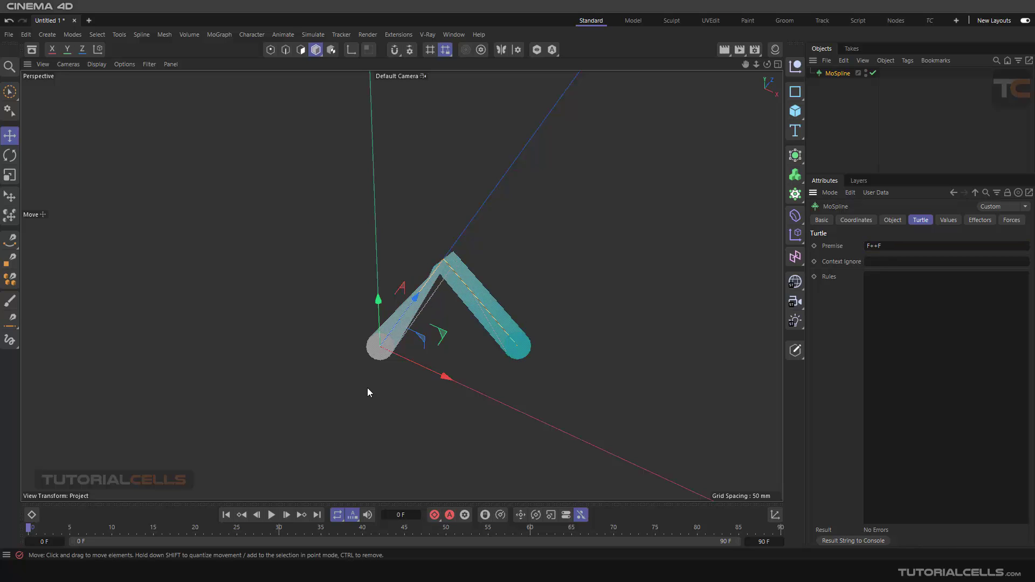
Try extending the Turtle premise with two minus signs and a third F, making it F++F--F
click(893, 246)
text(-)
key(BackSpace)
text(--F)
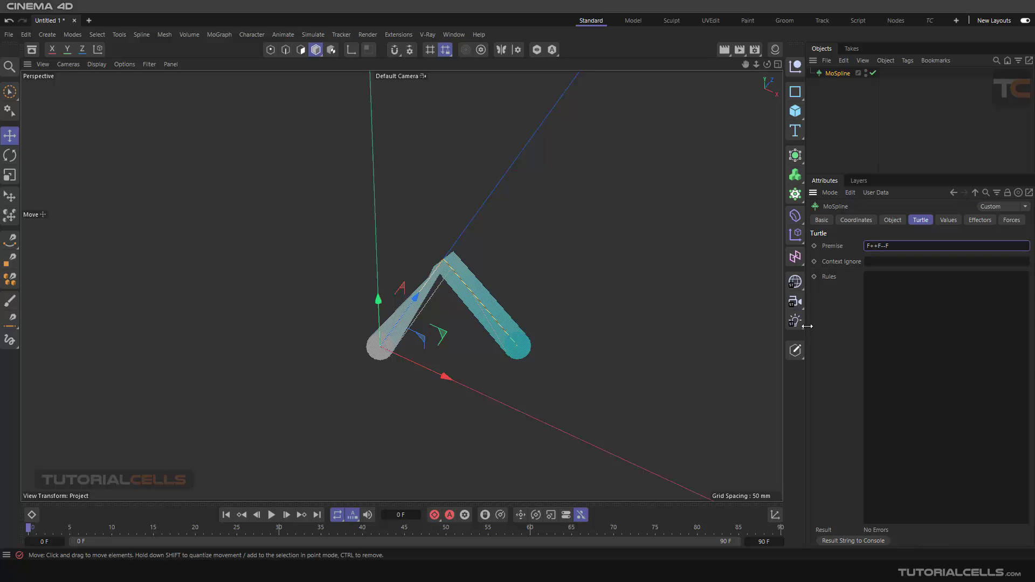
key(Return)
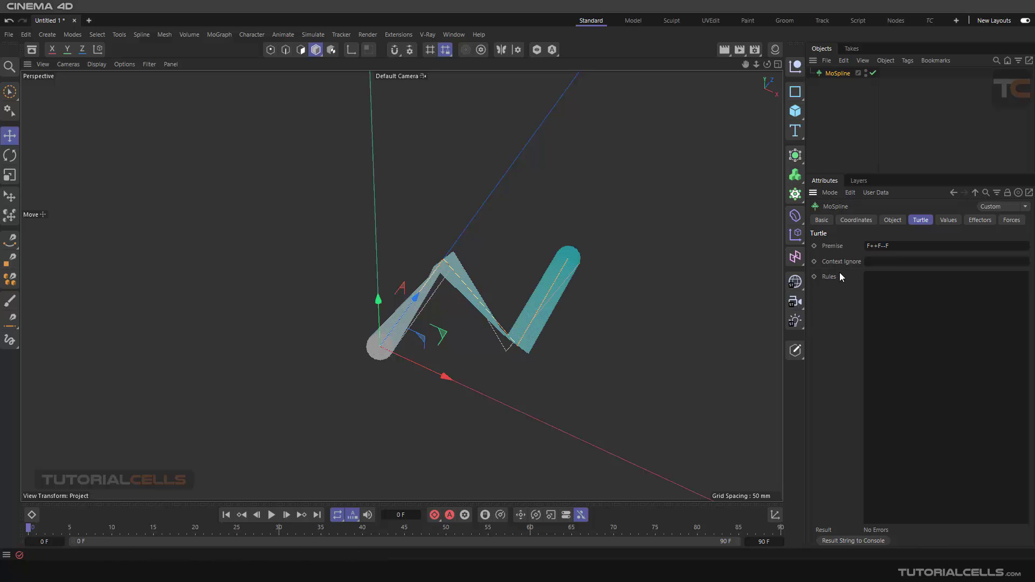
Replace the minus signs in the Turtle premise with plus signs so it reads F++F++F and forms a triangle
click(887, 247)
key(BackSpace)
key(BackSpace)
key(BackSpace)
text(F++)
key(Return)
mouse_move(441, 330)
alt+mouse_down()
mouse_move(457, 309)
mouse_move(468, 377)
mouse_move(389, 235)
mouse_move(445, 315)
alt+mouse_up()
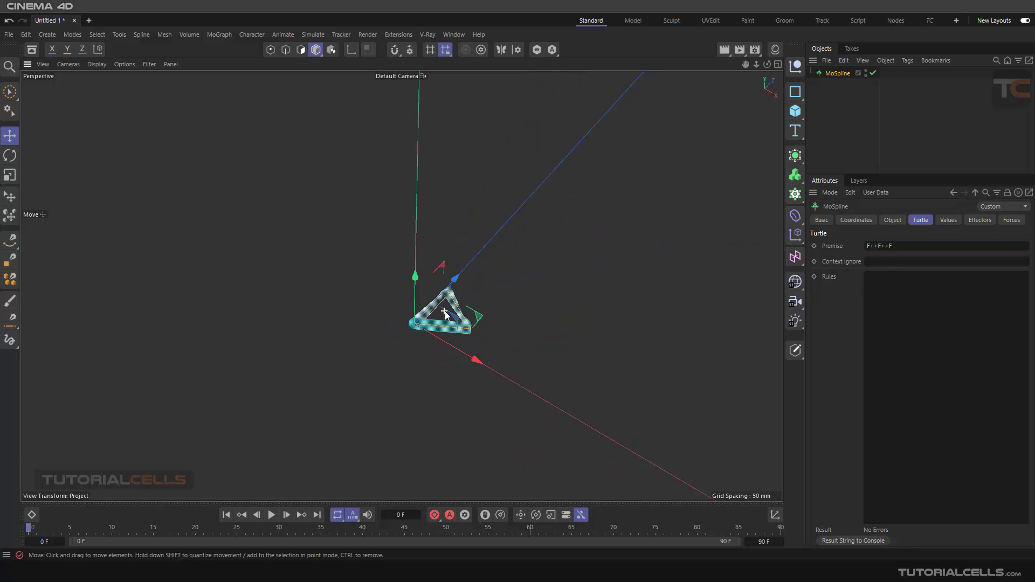
alt+drag(526, 312, 454, 309)
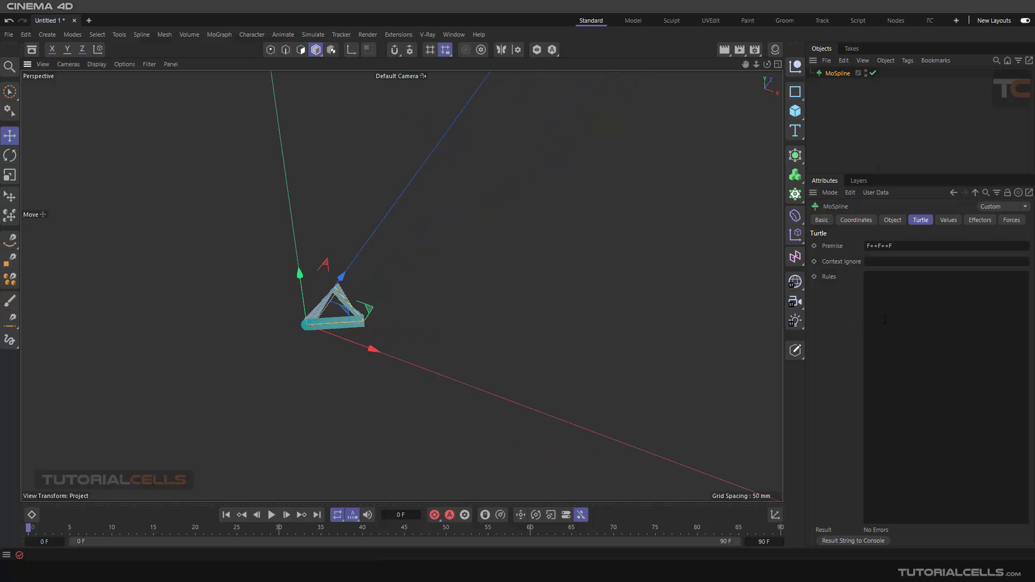
Try a Growth of 2.82 on the triangle spline and reset the value
click(879, 290)
click(939, 221)
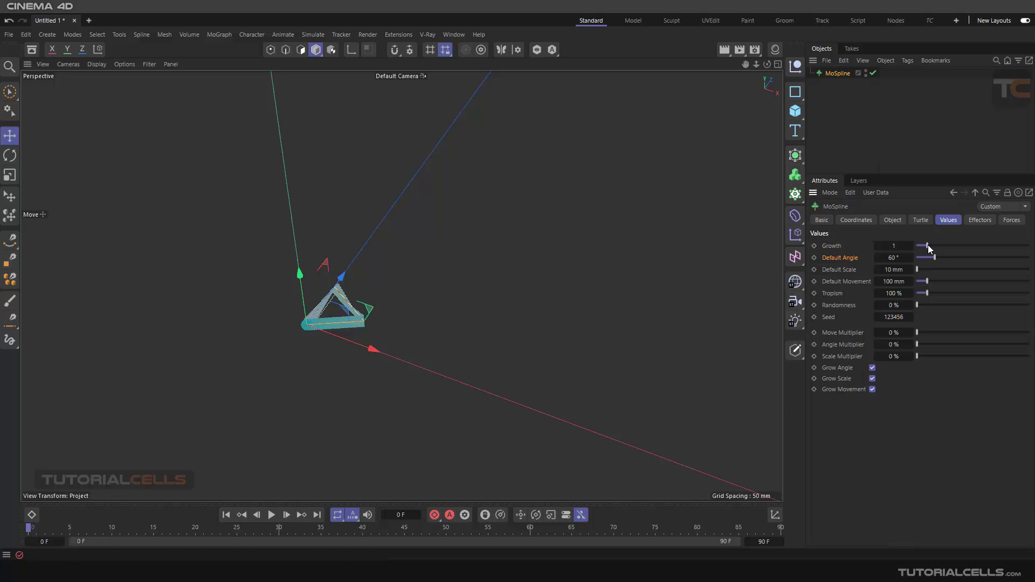
drag(928, 245, 949, 246)
right_click(894, 246)
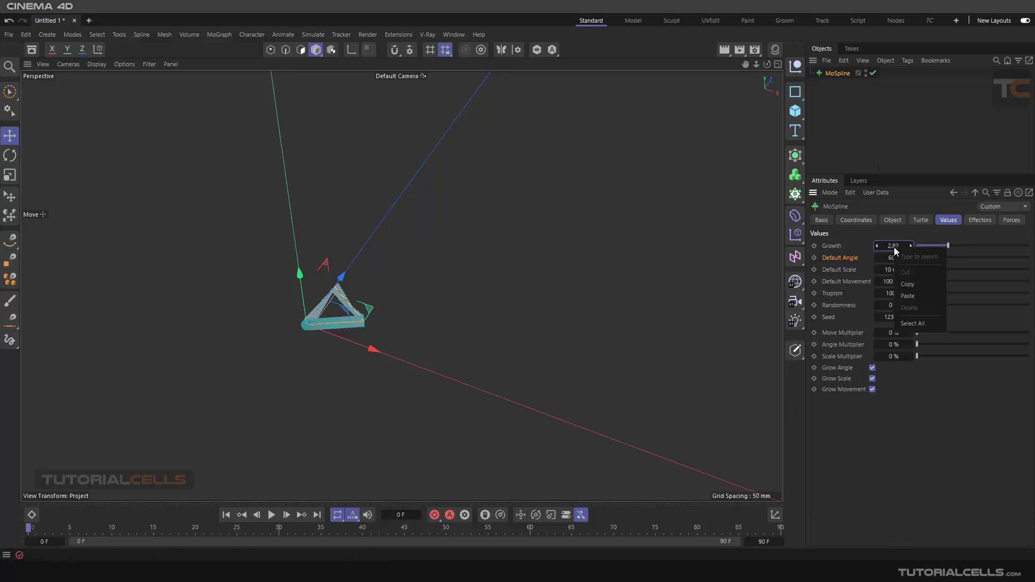
click(912, 323)
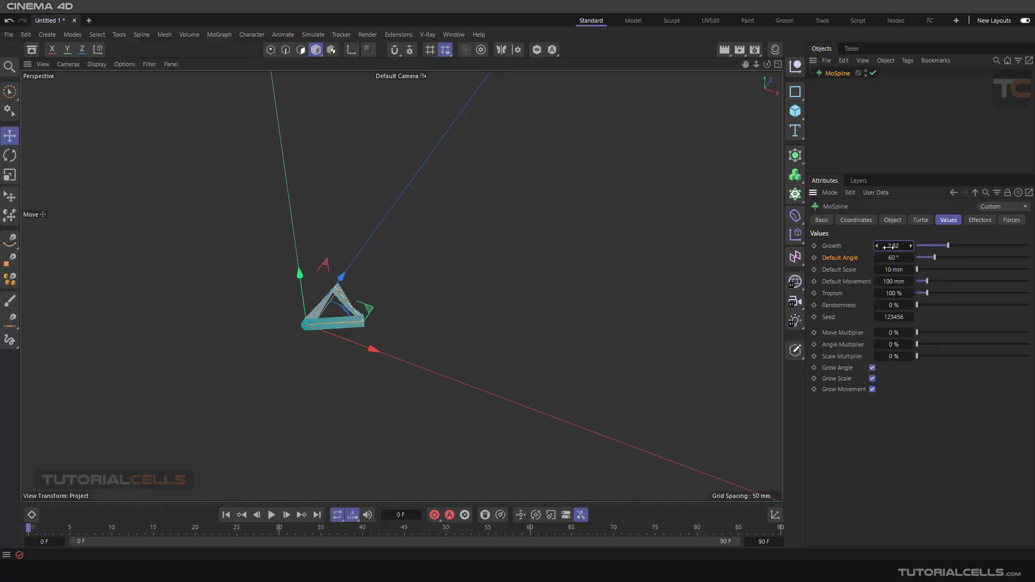
key(BackSpace)
Begin a Turtle rule for the F symbol by entering F= in the Rules
click(921, 220)
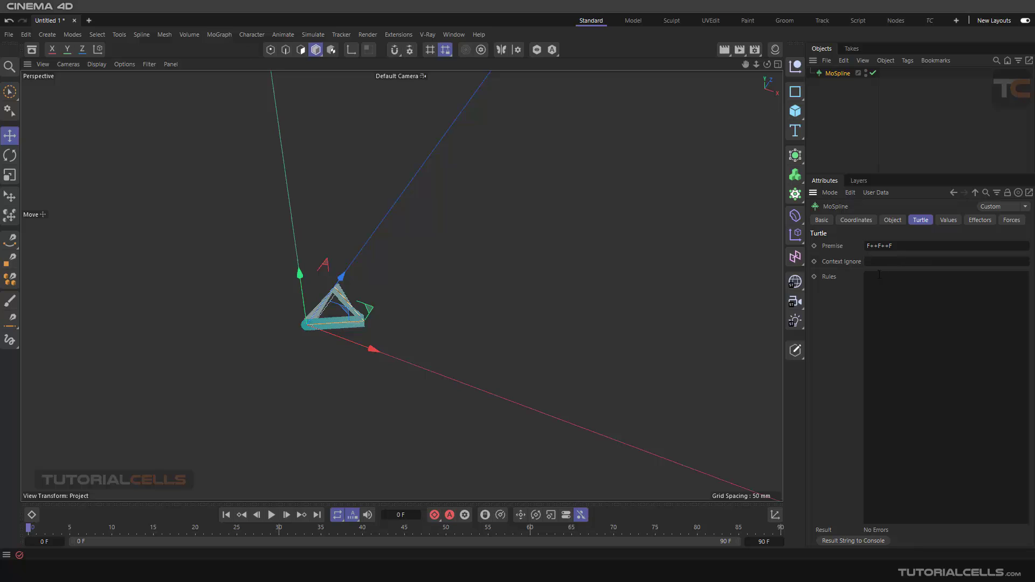
click(879, 246)
double_click(879, 246)
click(882, 286)
text(F=)
click(838, 302)
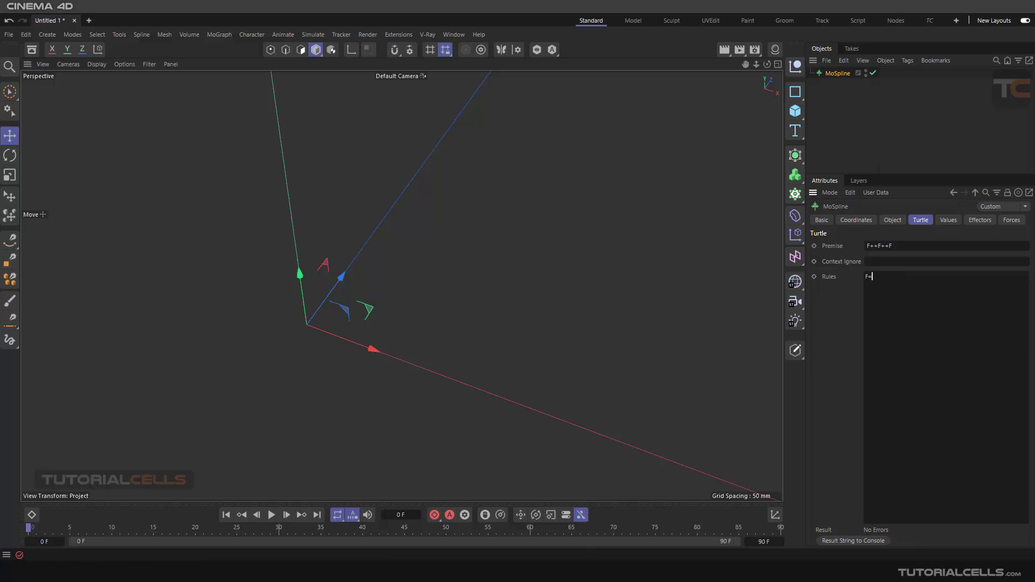
Consult the snowflake reference picture in Photos, return to Cinema 4D and complete the Turtle rule as F=F-F++F-F
mouse_move(592, 572)
click(554, 533)
text(F)
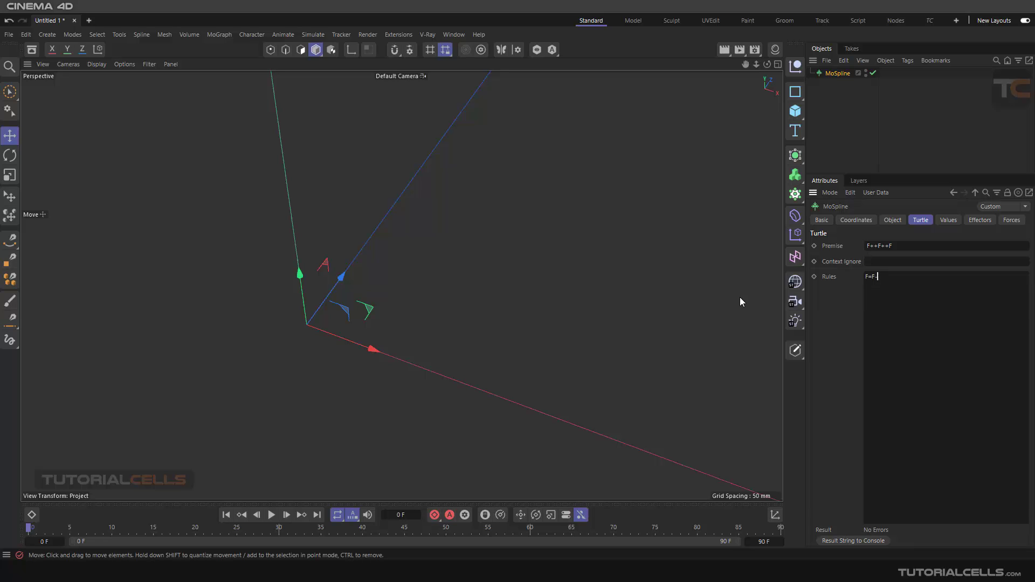
text(-F++F-F)
click(833, 304)
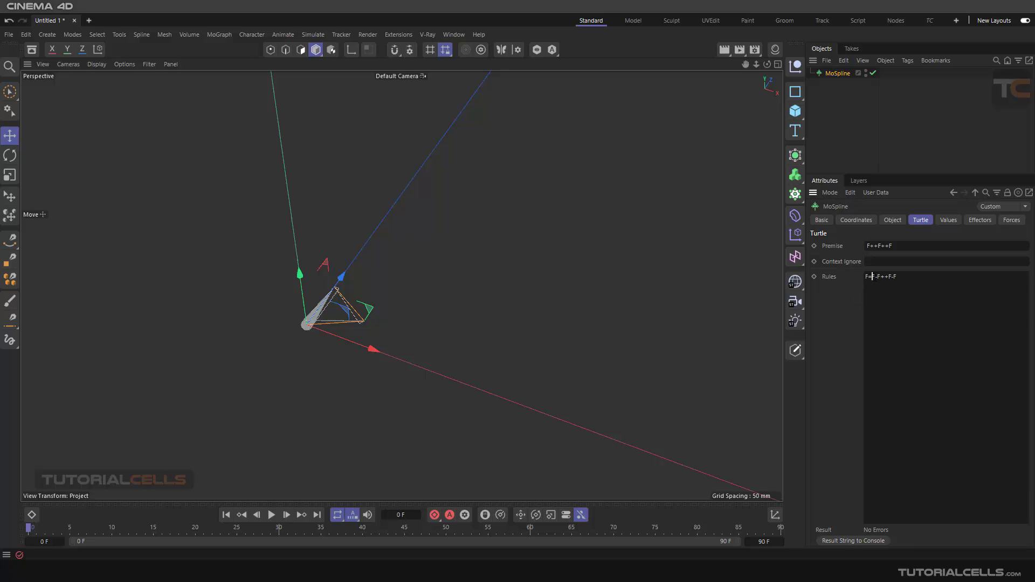
drag(872, 277, 899, 278)
click(868, 246)
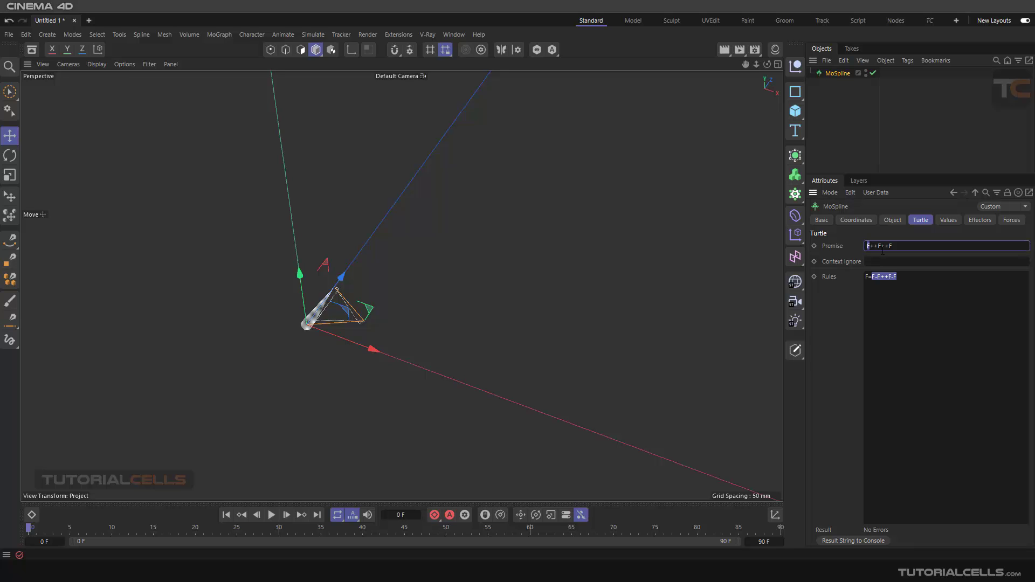
click(881, 277)
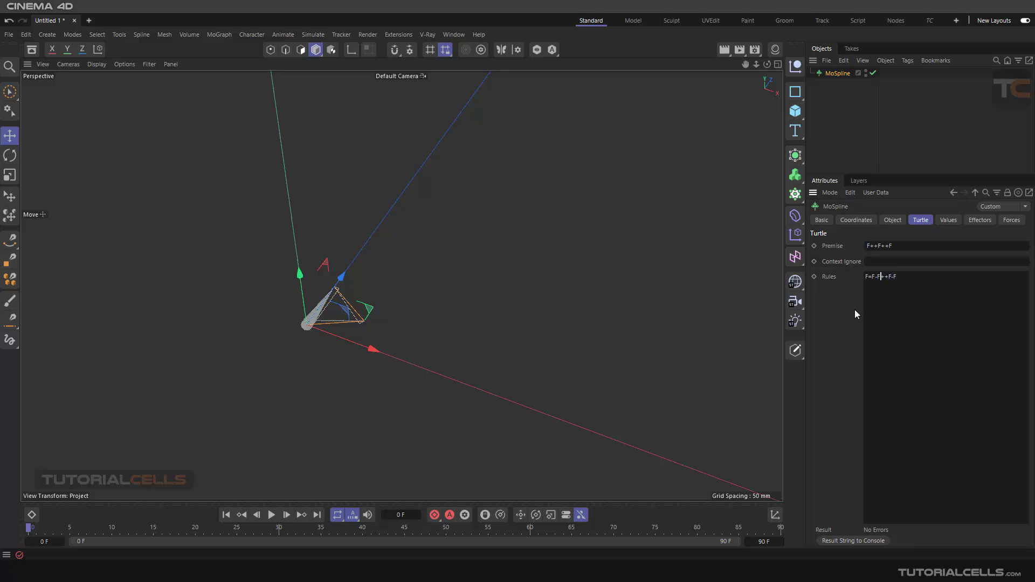
Raise the MoSpline's Growth to 2.44 and set its Display Mode to Line
click(947, 221)
drag(930, 246, 944, 245)
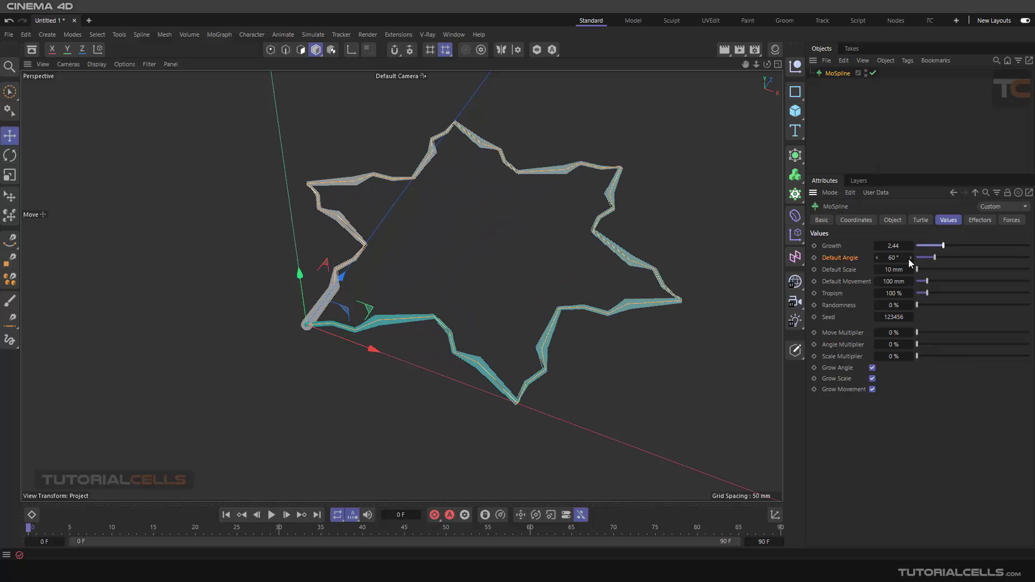
click(893, 220)
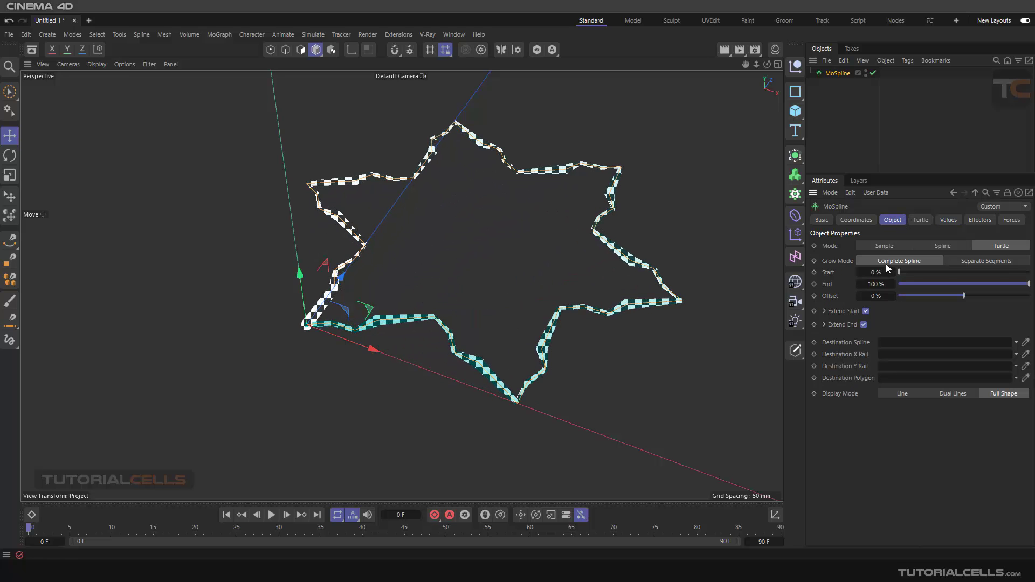
click(892, 393)
alt+right_drag(585, 322, 468, 285)
alt+drag(468, 286, 535, 296)
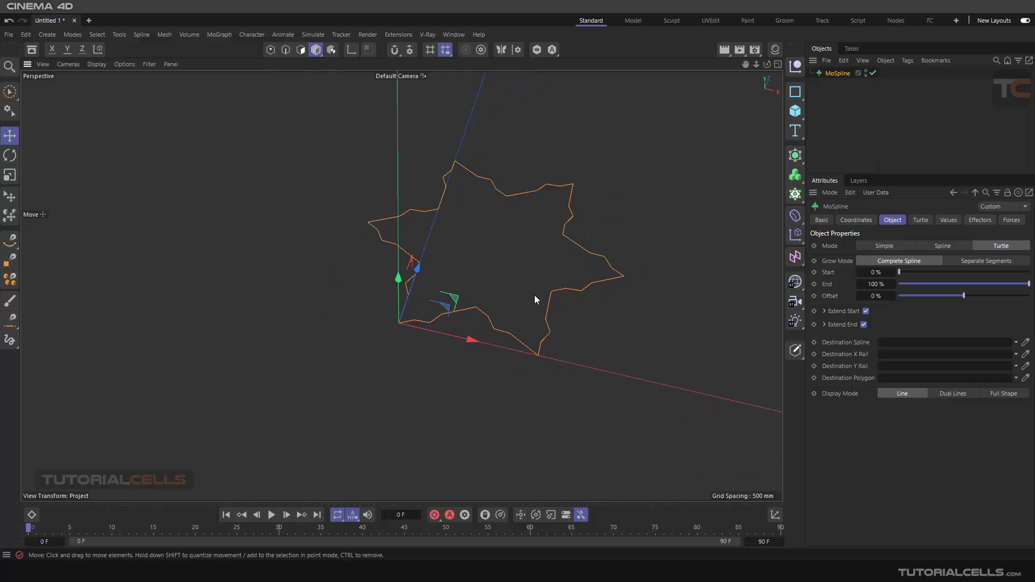
scroll(536, 296, down, 4)
alt+middle_drag(574, 289, 481, 305)
scroll(481, 305, down, 2)
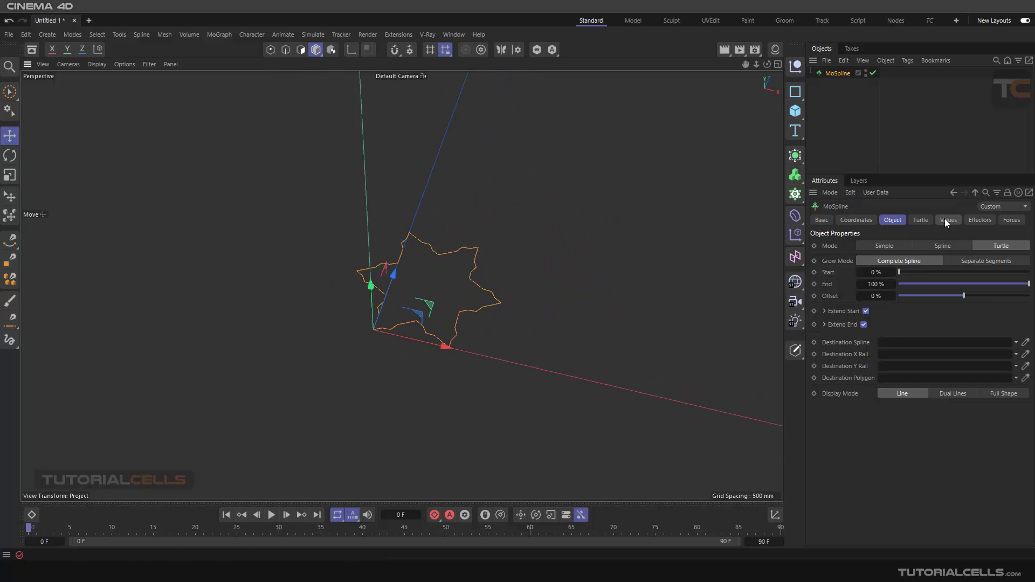
Increase the Growth to 3.44 and compare the snowflake spline with the reference picture in Photos
click(946, 220)
mouse_move(946, 243)
mouse_down()
mouse_move(937, 239)
mouse_move(955, 244)
mouse_up()
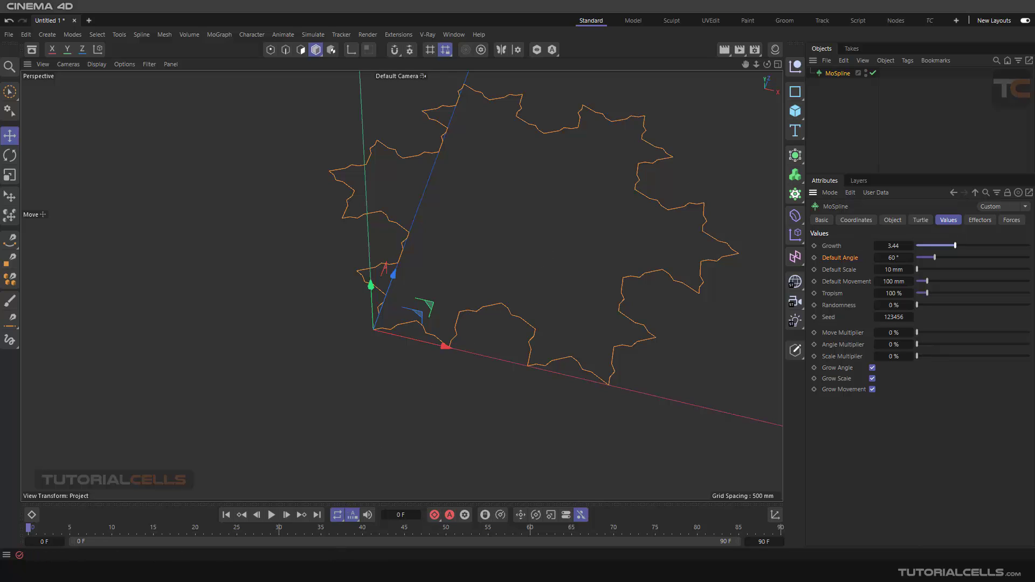
click(599, 535)
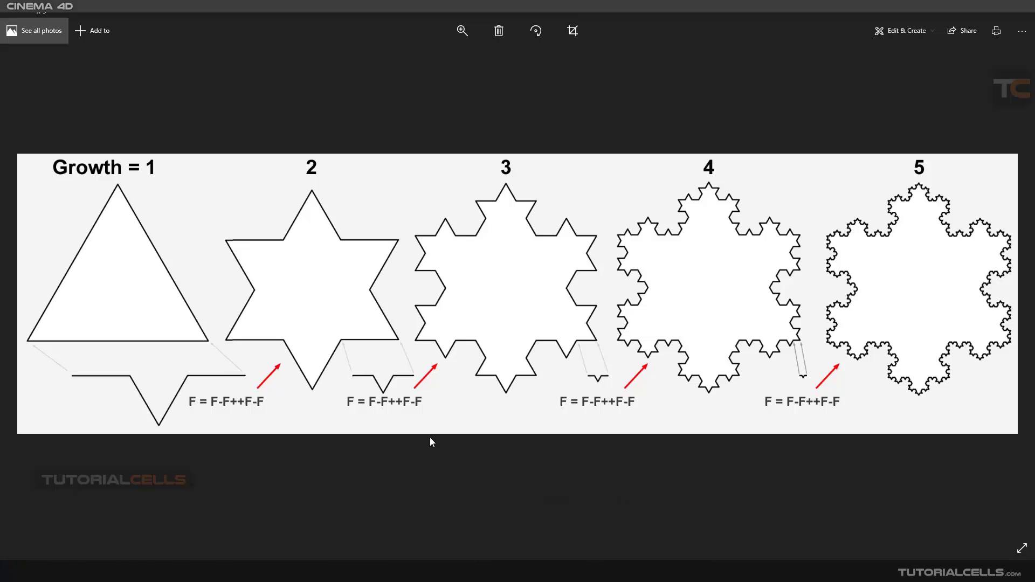
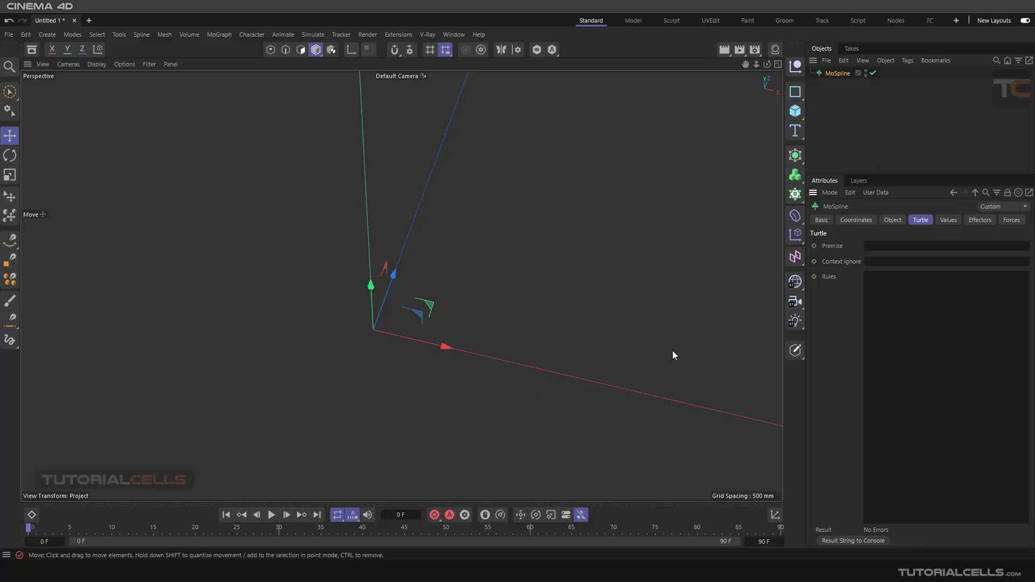
Enter a lowercase f as the Turtle premise and inspect the viewport around the origin
click(876, 247)
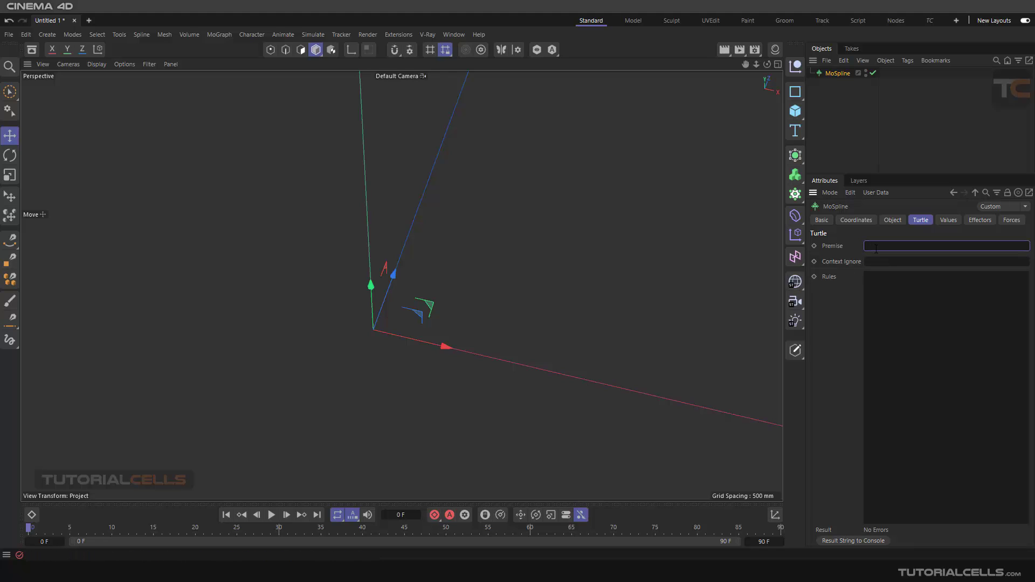
text(f)
click(843, 281)
scroll(387, 328, up, 8)
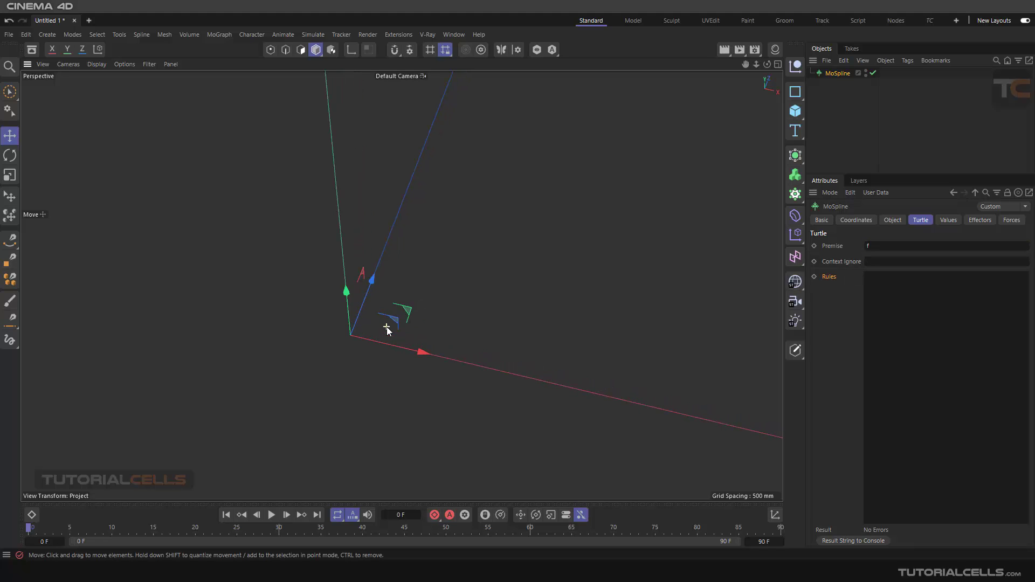
Replace the MoSpline's lowercase Turtle premise with an uppercase F
scroll(387, 328, up, 2)
alt+drag(356, 319, 321, 302)
drag(874, 247, 853, 247)
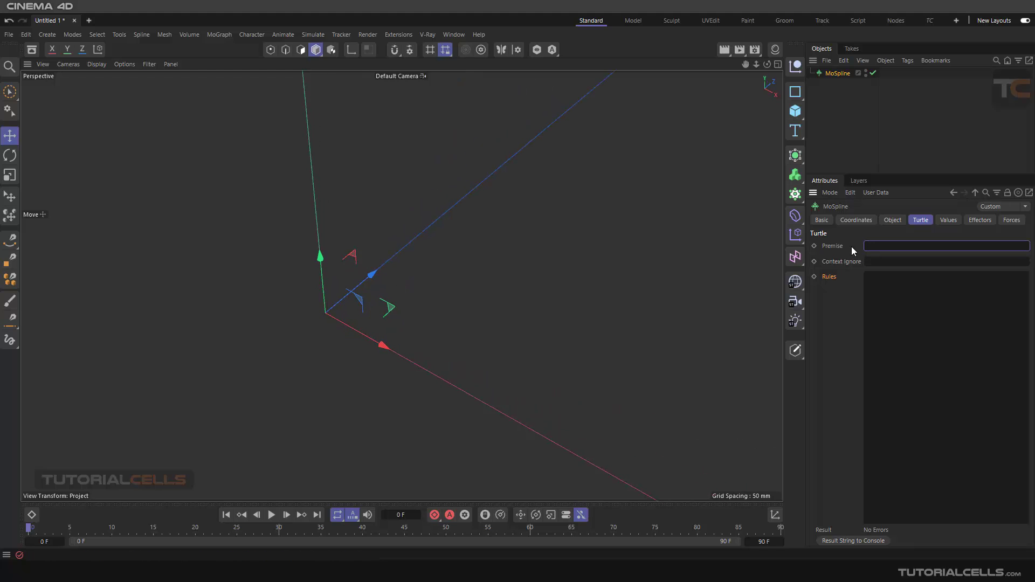
text(F)
click(843, 301)
Set the MoSpline's Growth to 1 and its Default Angle to 90°
click(943, 218)
click(895, 245)
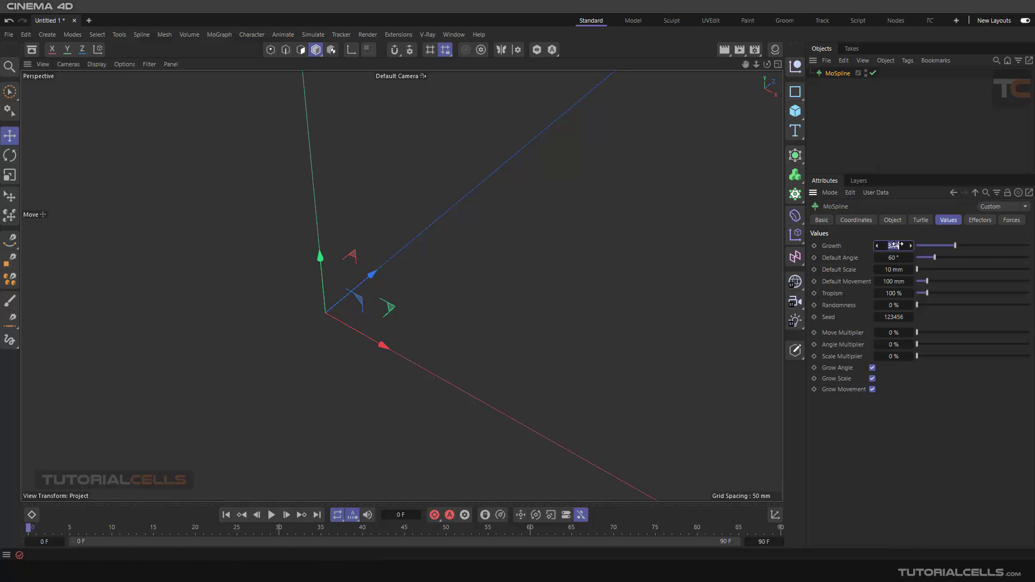
text(1)
key(Return)
click(894, 258)
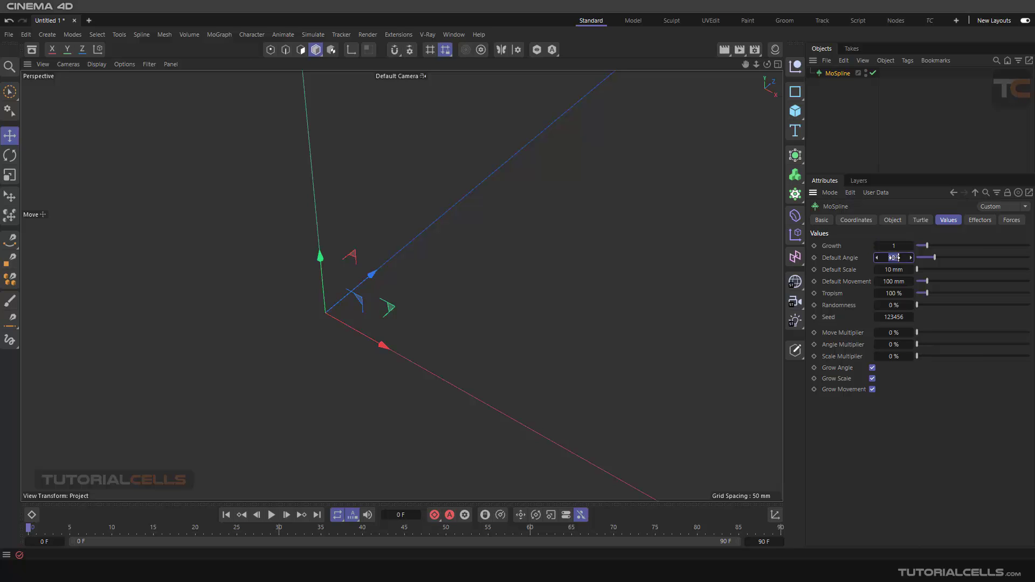
text(90)
key(Return)
Check the unselected spline in the viewport, reselect the MoSpline and set its Display Mode to Full Shape
click(923, 219)
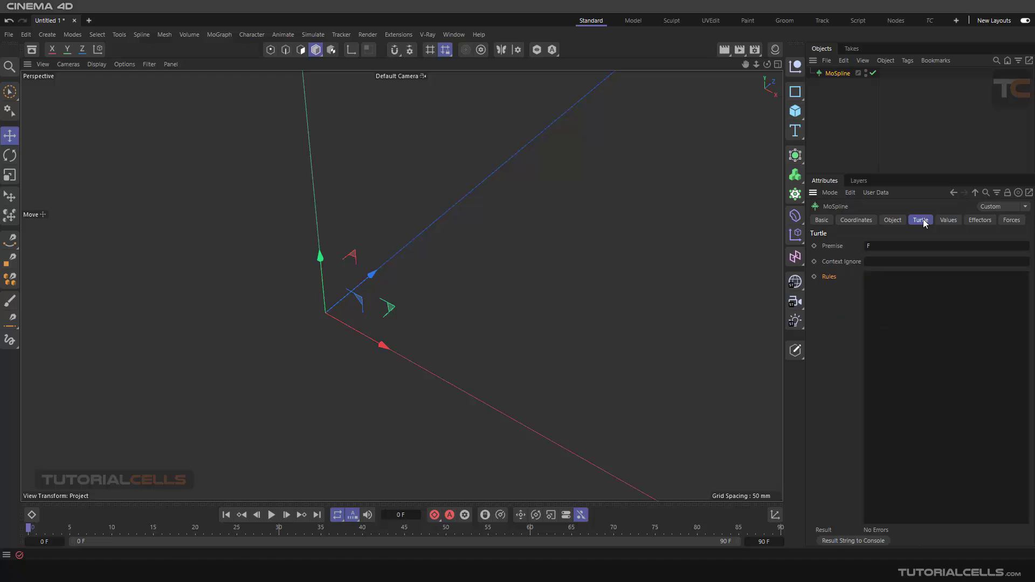
click(603, 294)
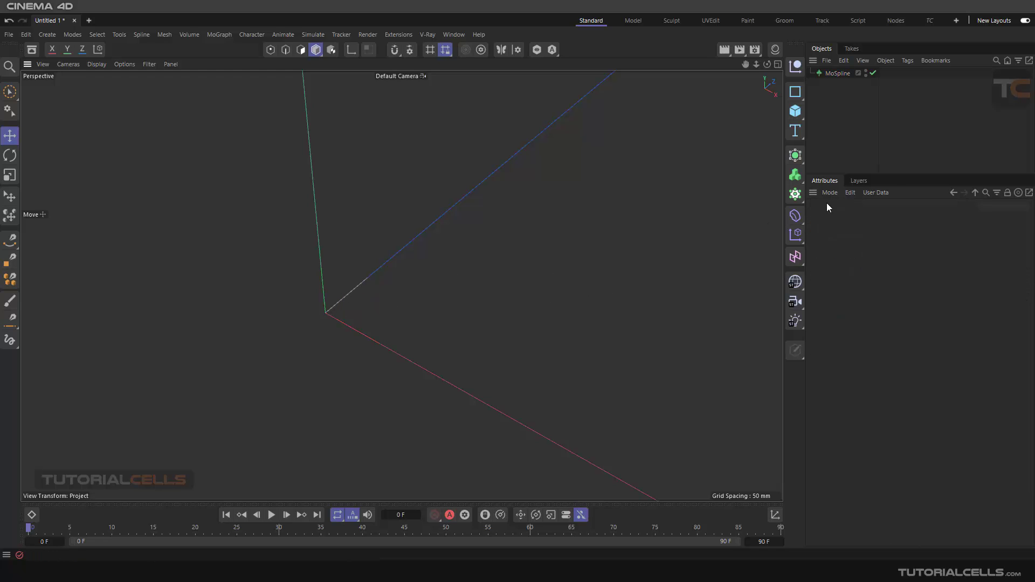
click(838, 73)
click(892, 220)
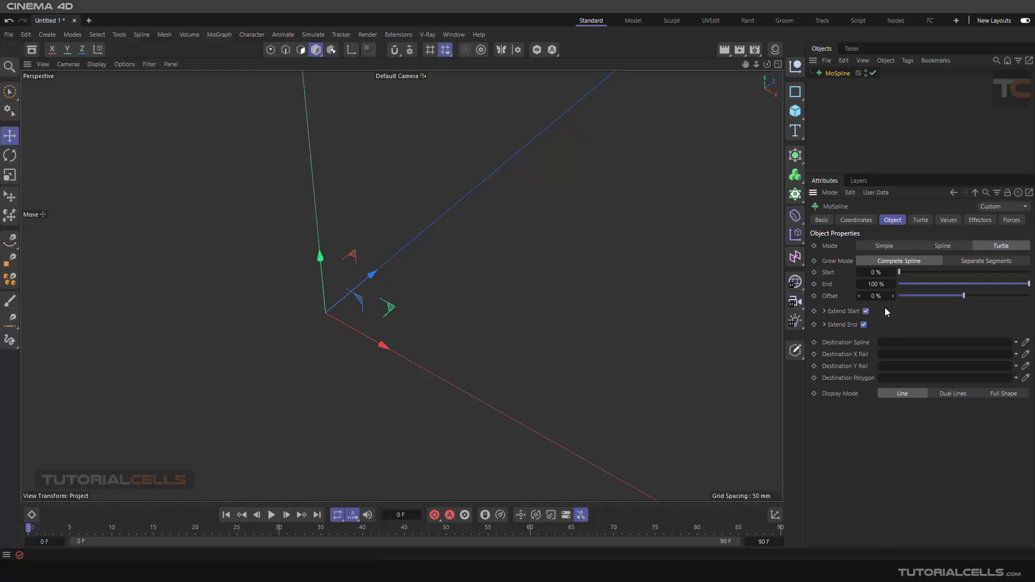
click(981, 394)
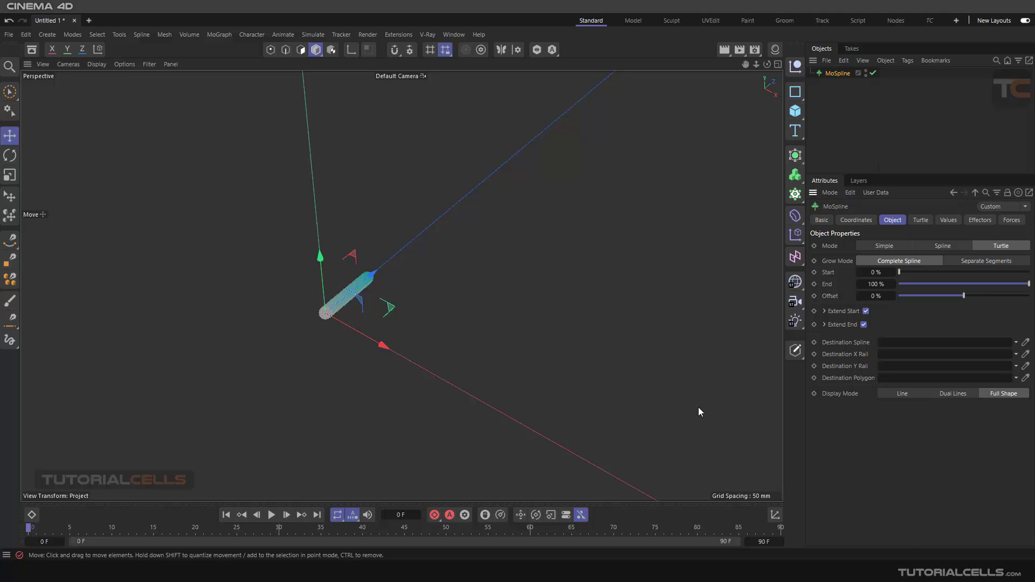
click(920, 220)
click(892, 245)
text(F)
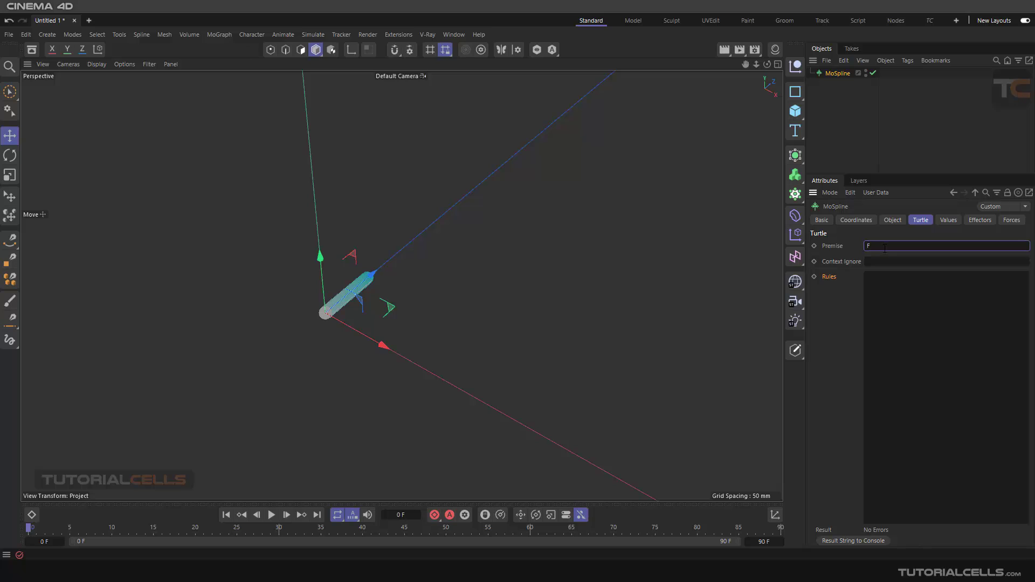
text(+)
key(BackSpace)
text(A)
key(Return)
click(883, 245)
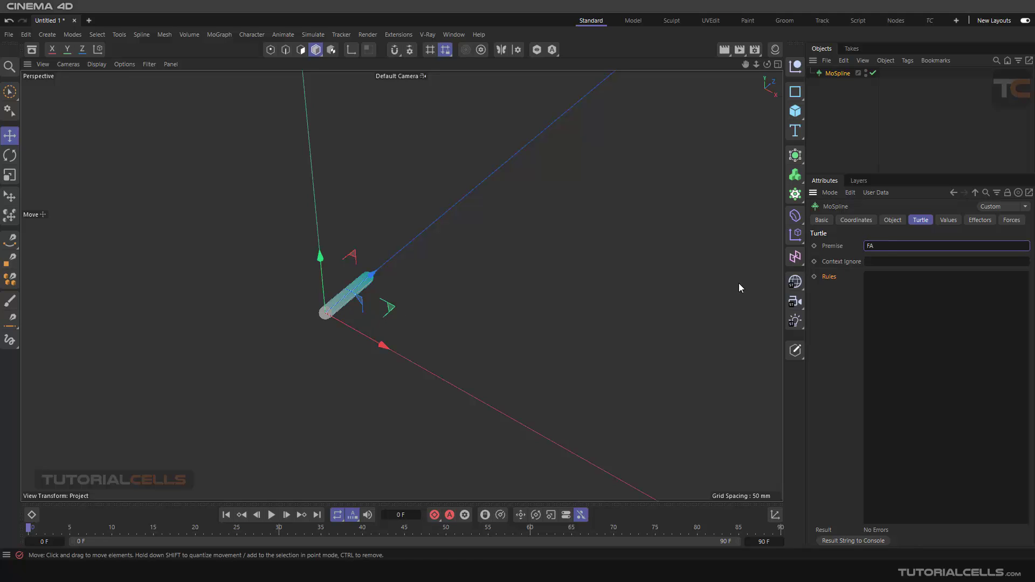
click(869, 280)
click(878, 247)
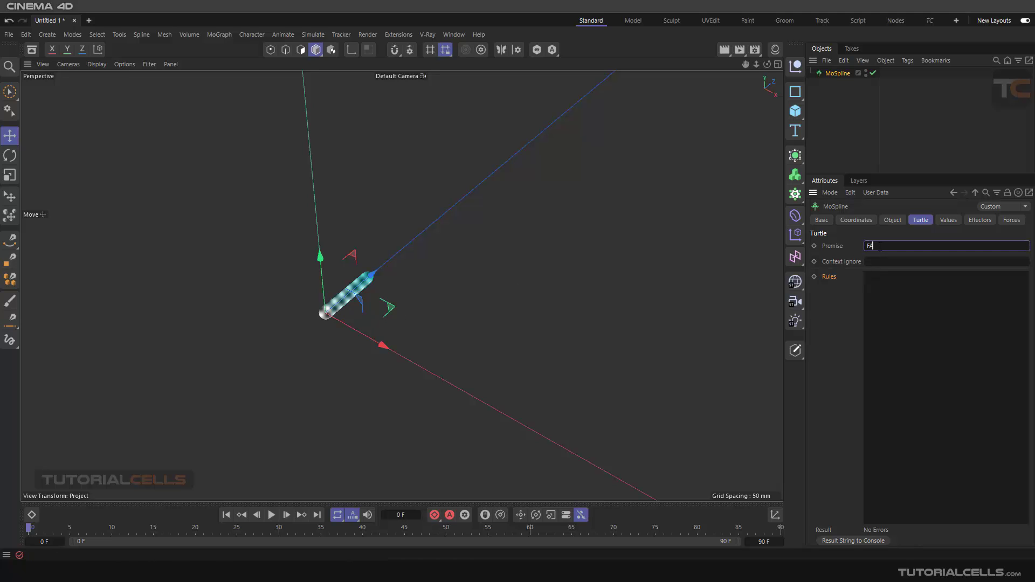
click(878, 283)
text(A=)
key(BackSpace)
key(BackSpace)
Clear the existing Turtle premise and enter +F in its place
double_click(871, 246)
key(BackSpace)
click(834, 319)
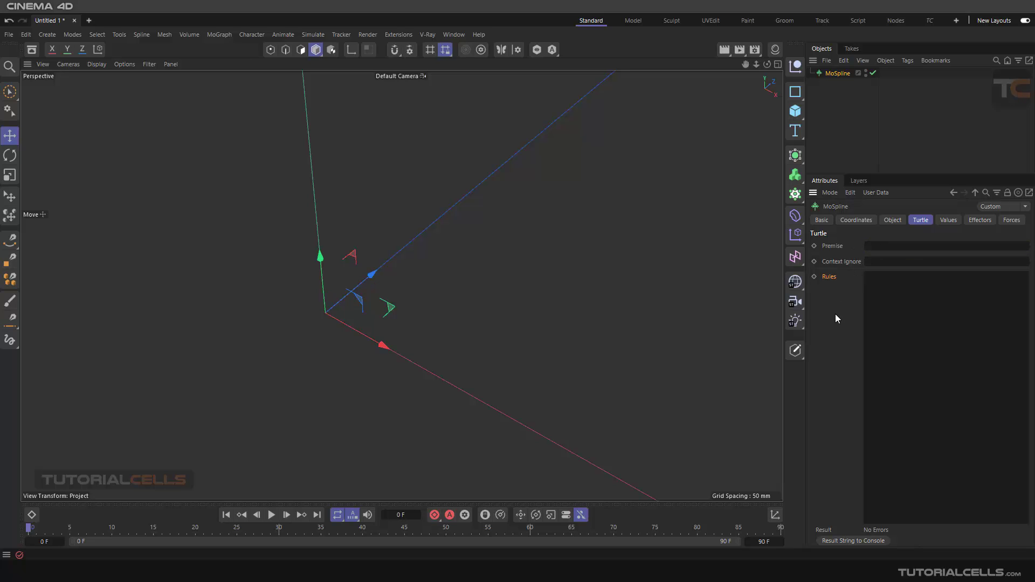
click(870, 247)
text(+F)
click(836, 302)
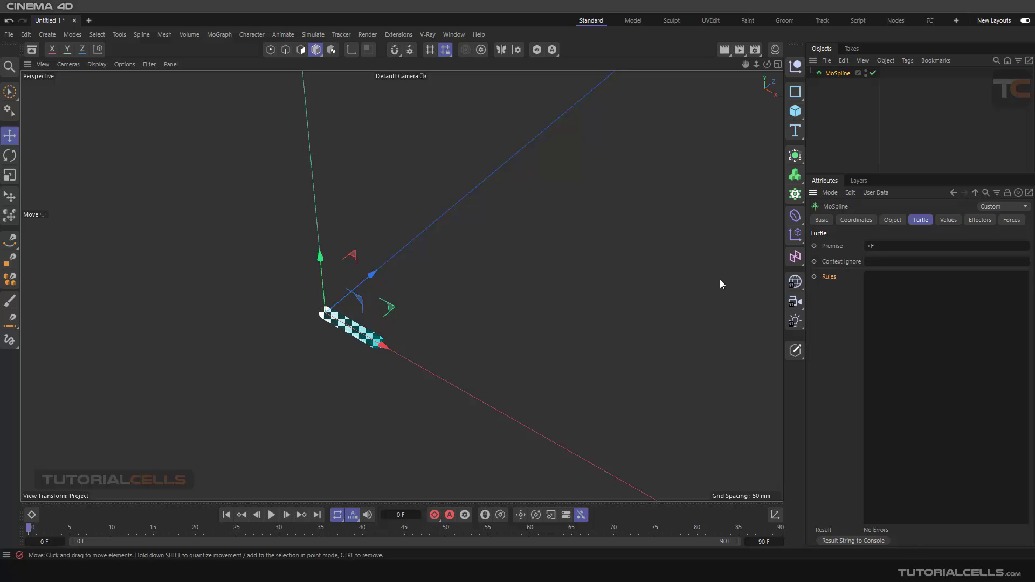
Replace the Turtle premise with FA and add the replacement rule A=+F-F
drag(881, 247, 835, 252)
key(BackSpace)
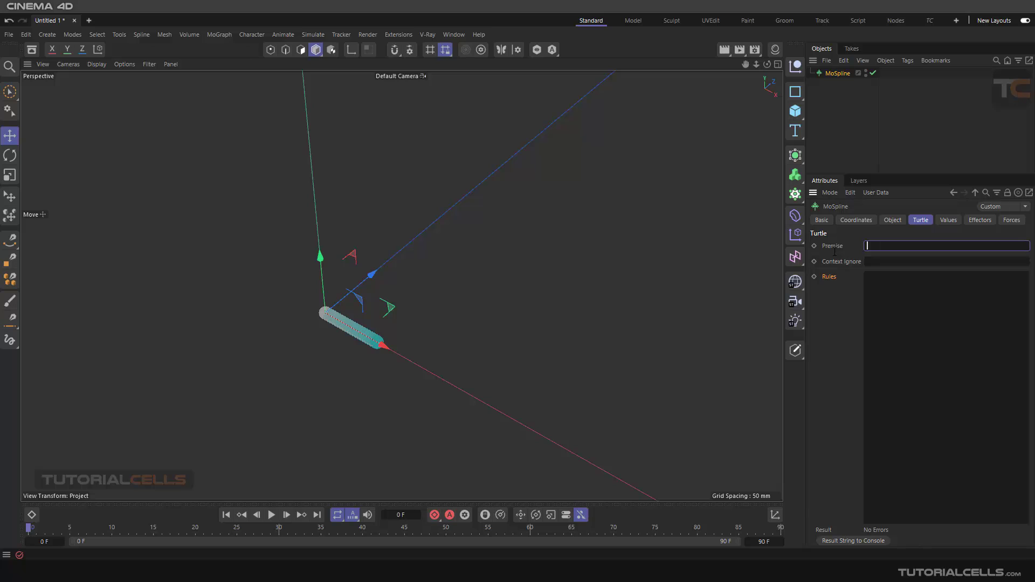
text(FA)
click(880, 290)
text(A)
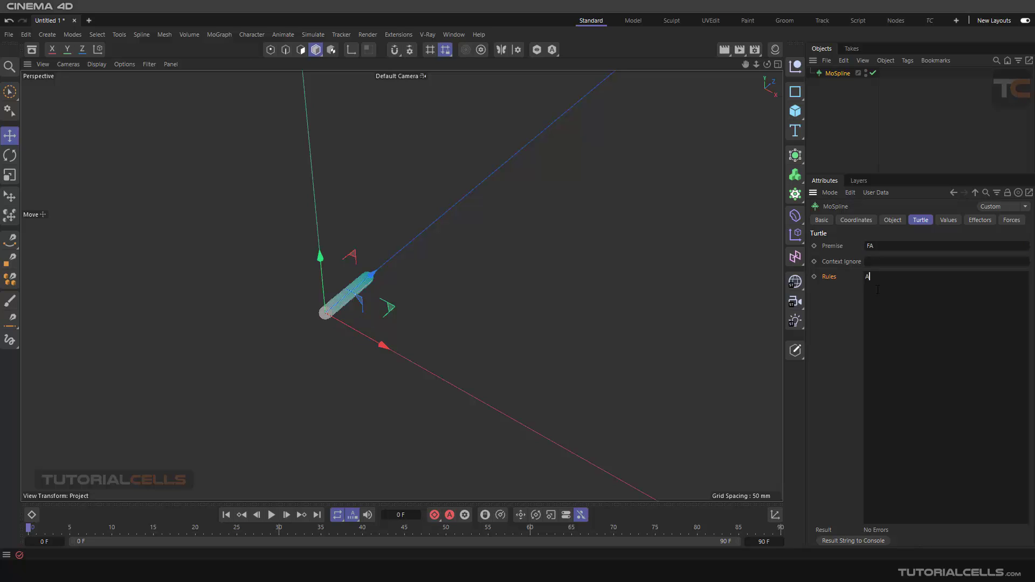
text(=+F_)
key(BackSpace)
text(-F)
click(819, 311)
Raise the MoSpline's Growth to 3.15
click(892, 220)
click(940, 221)
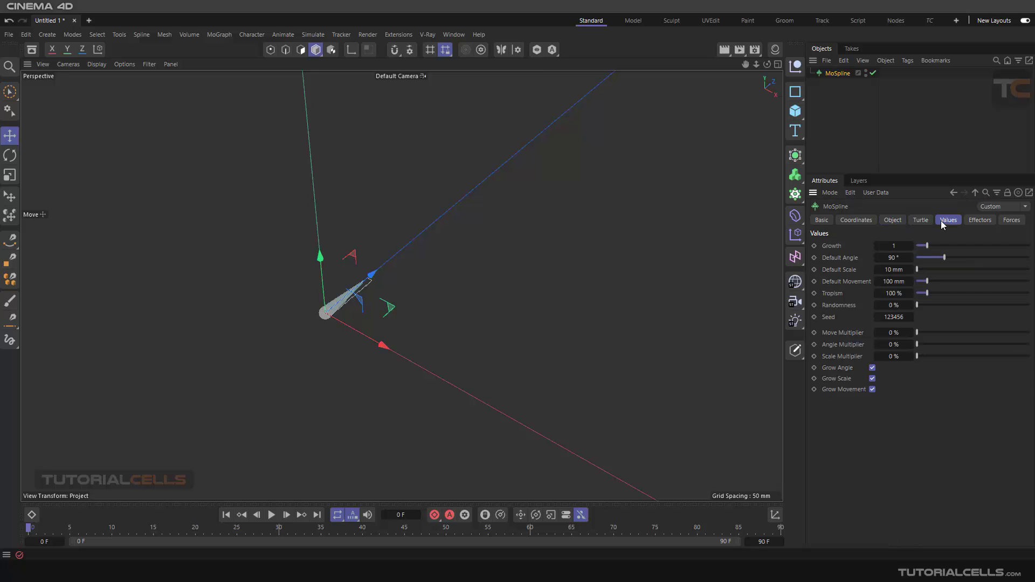
drag(929, 246, 950, 247)
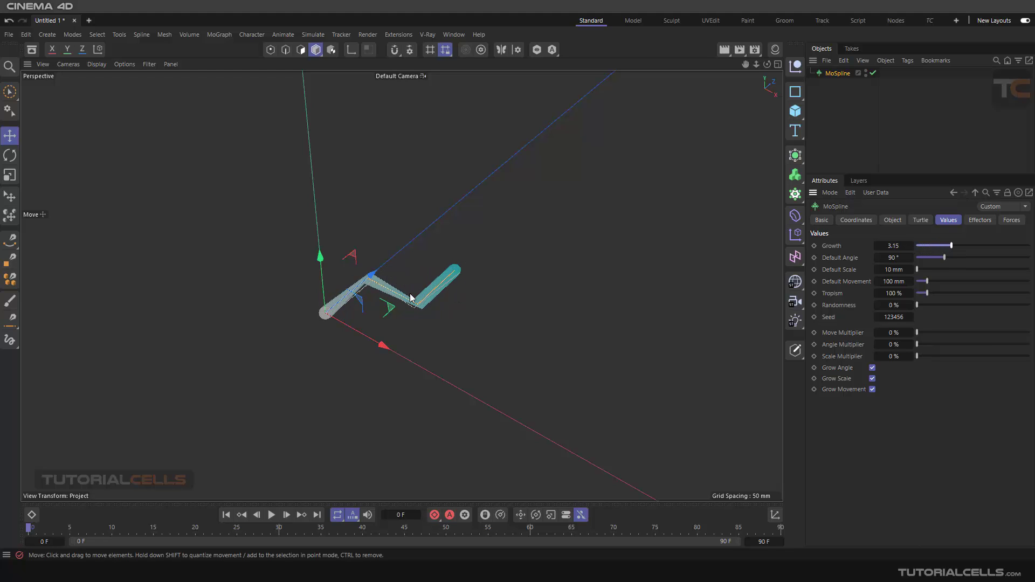
Highlight the replacement part +F-F of the Turtle rule, and set the MoSpline's Growth to 1
click(922, 220)
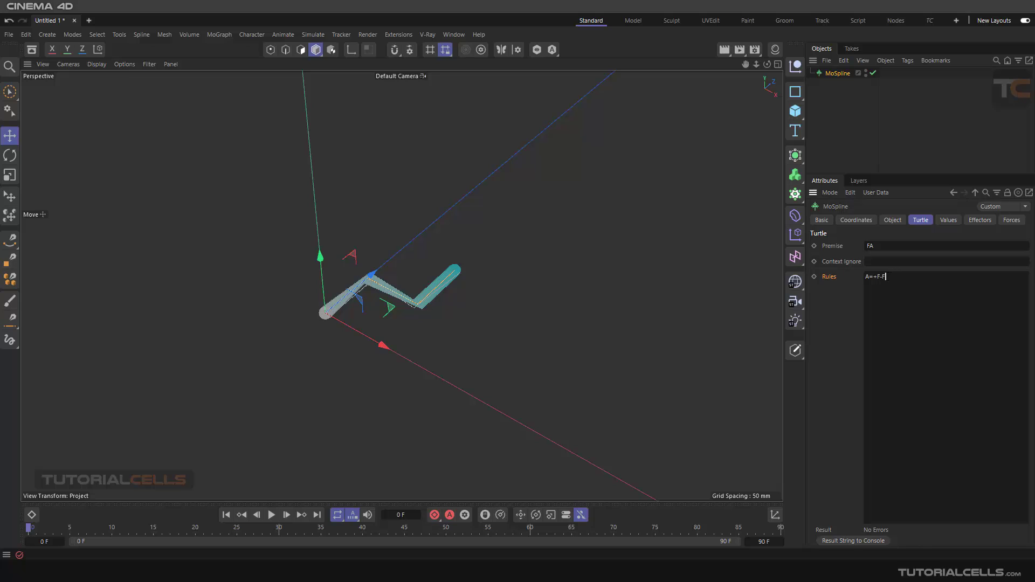
drag(886, 276, 874, 277)
click(947, 220)
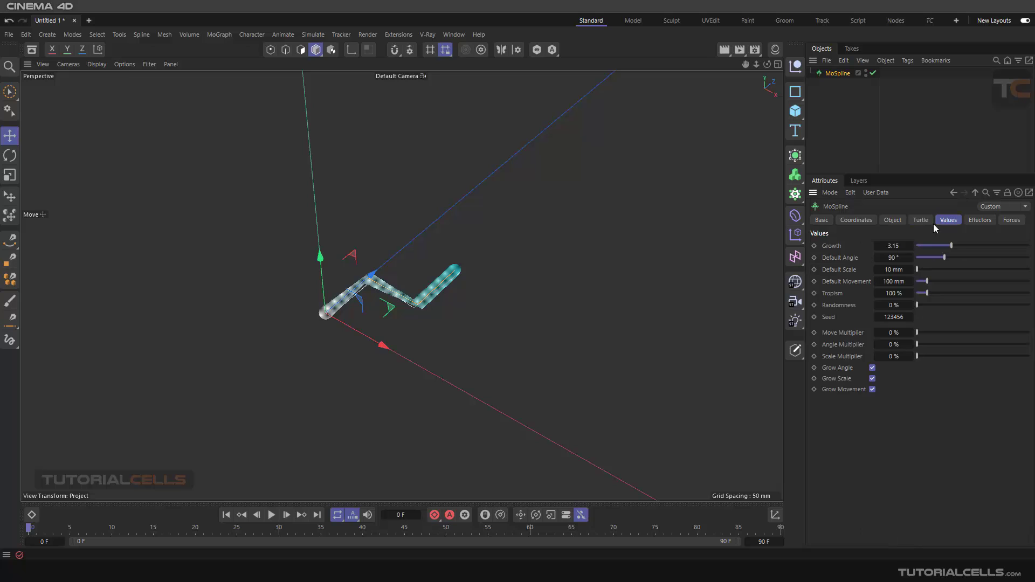
double_click(893, 246)
text(1)
key(Return)
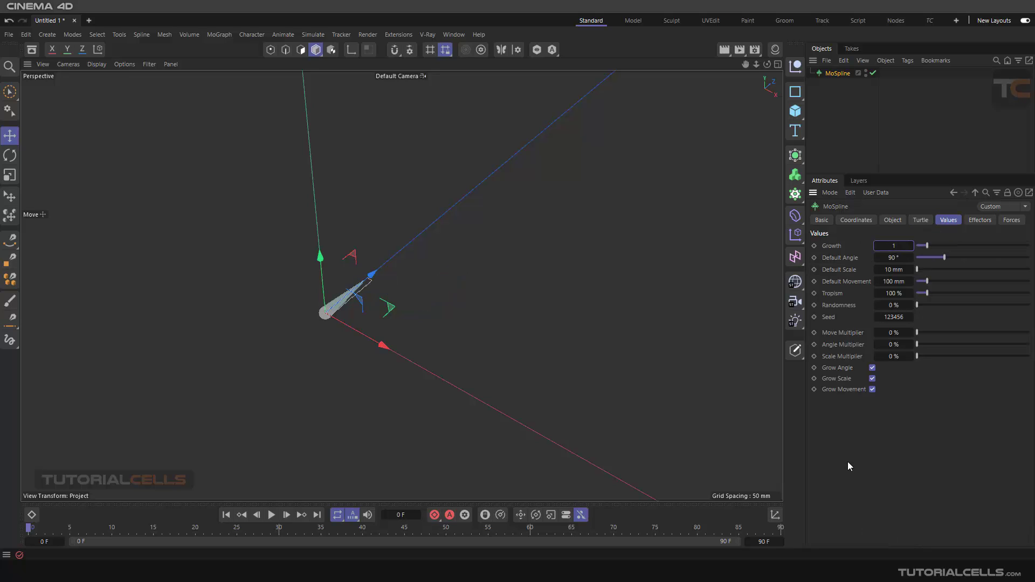
Extend the Turtle replacement rule to A=+F-FA and raise the Growth to 5.38
click(921, 220)
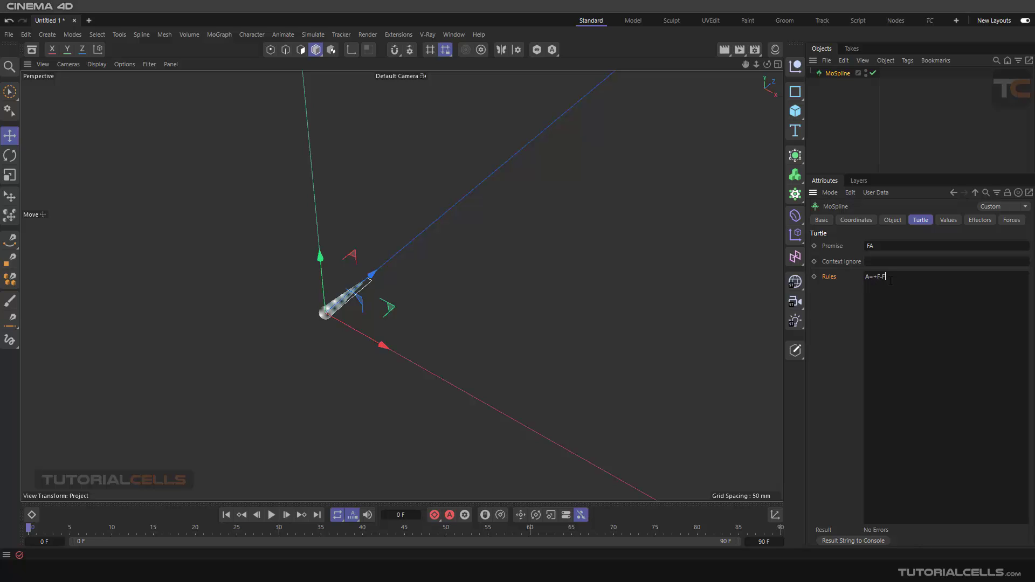
text(A)
drag(874, 277, 890, 278)
click(874, 246)
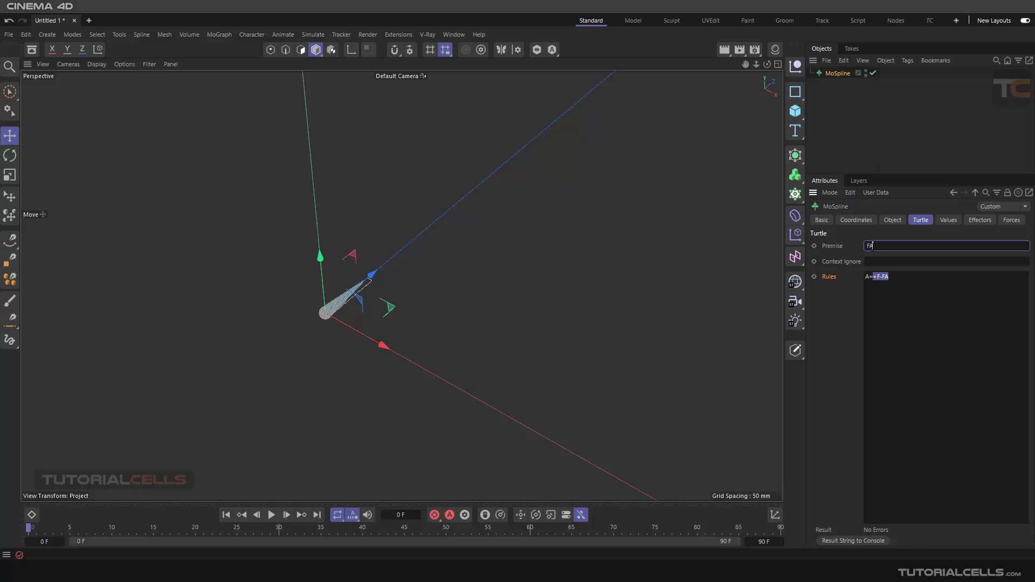
click(888, 279)
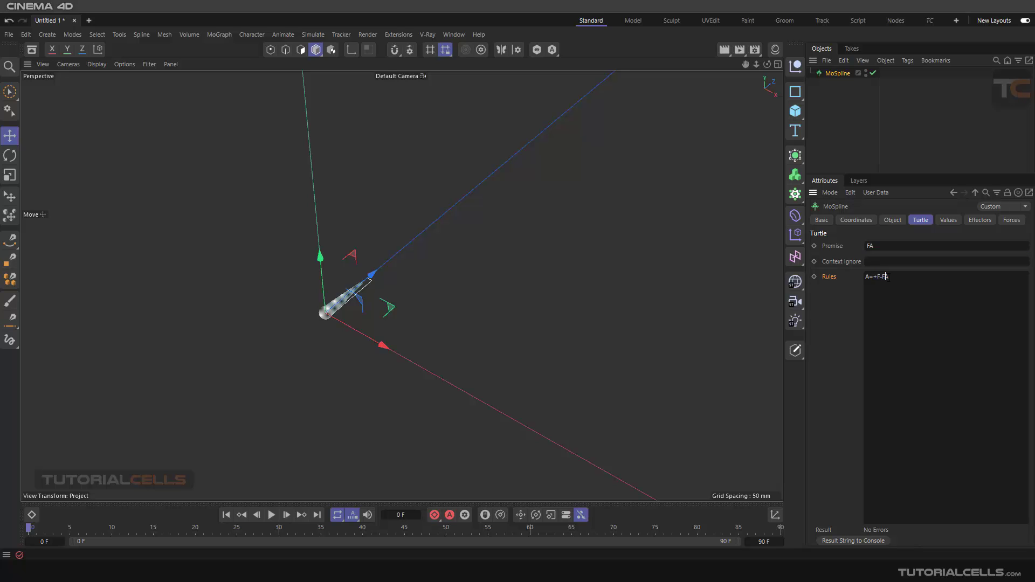
drag(885, 278, 893, 277)
click(945, 219)
drag(925, 245, 978, 250)
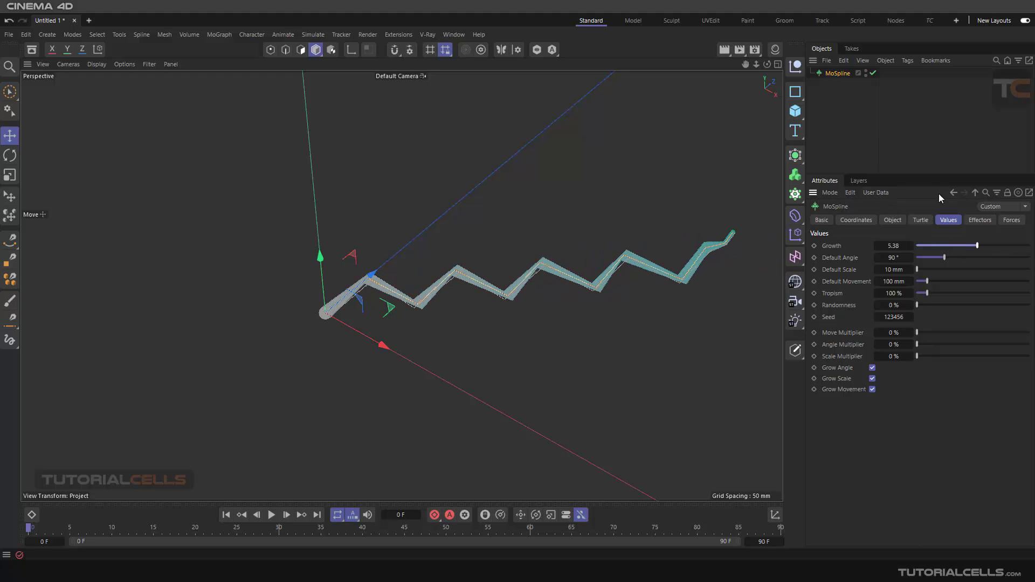
Clear both the Turtle premise and the replacement rule, and deselect the MoSpline
click(921, 221)
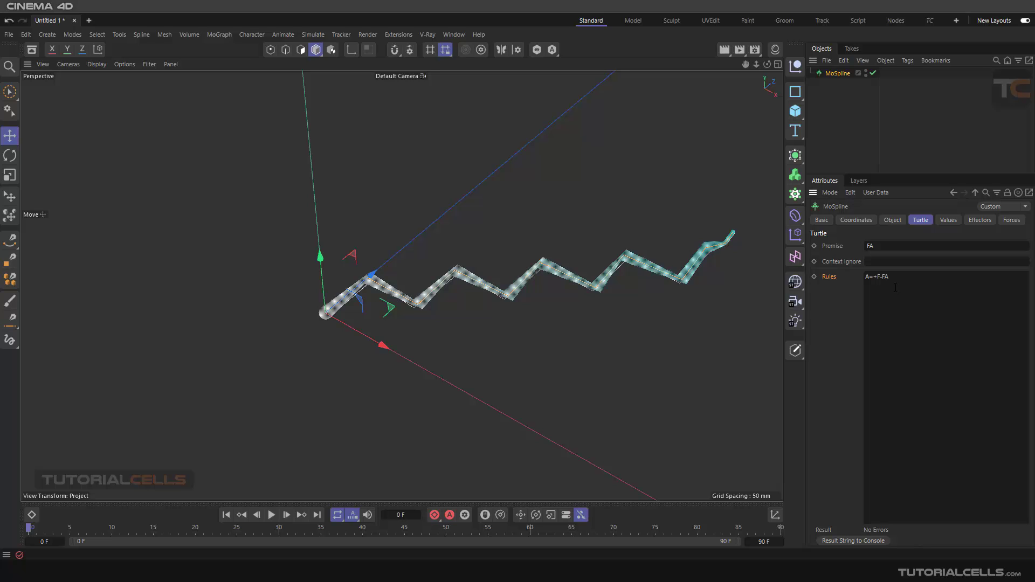
double_click(890, 249)
drag(894, 280, 834, 302)
key(BackSpace)
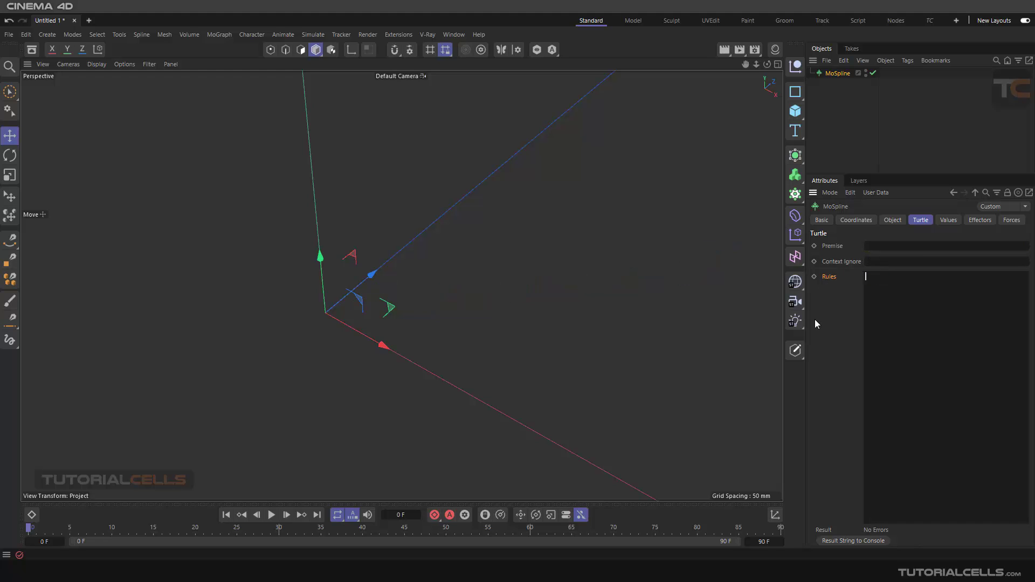
click(436, 272)
alt+drag(335, 298, 342, 302)
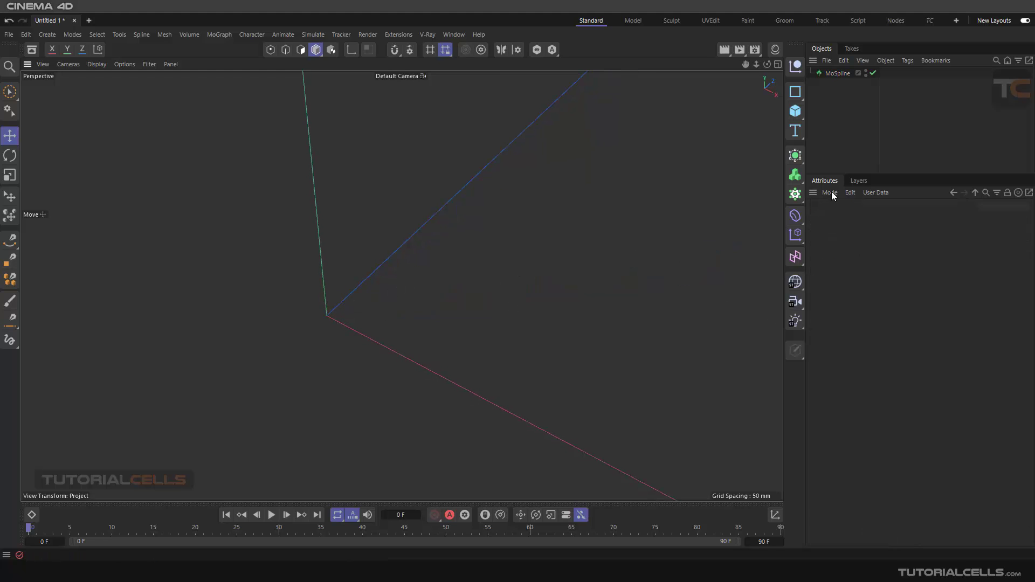
Reselect the MoSpline and set its Default Angle to 30°
click(836, 74)
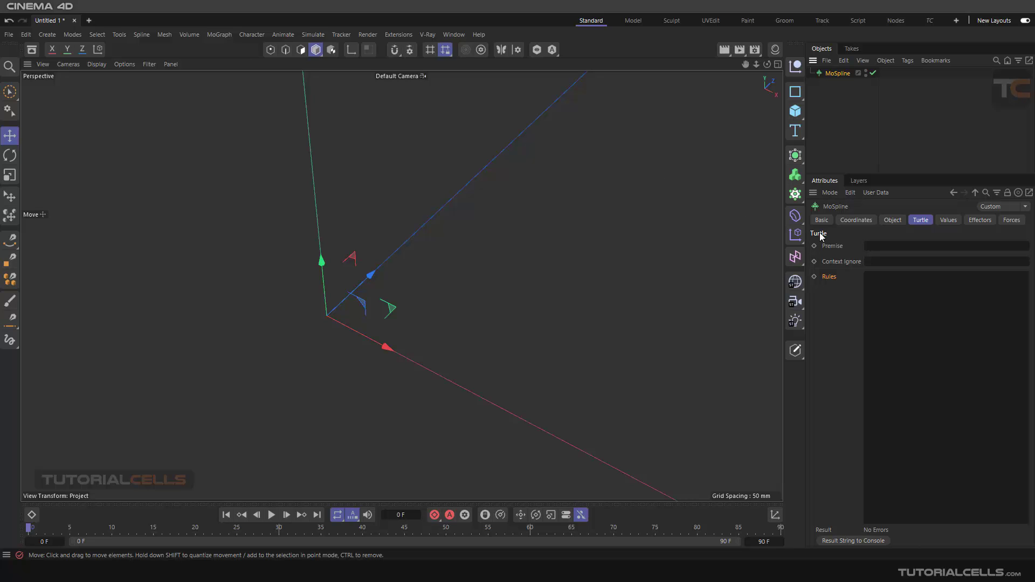
click(887, 246)
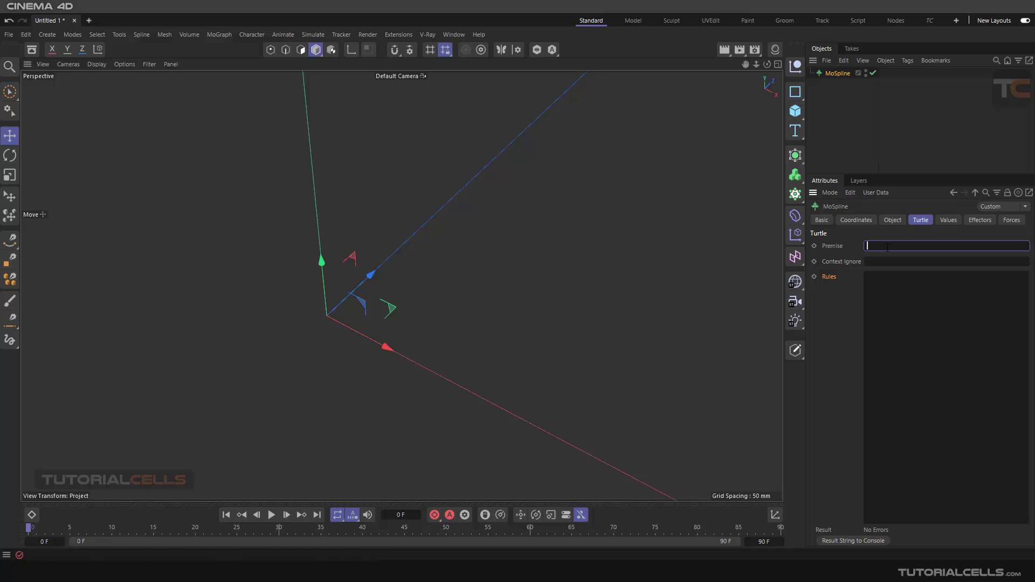
click(949, 220)
double_click(894, 258)
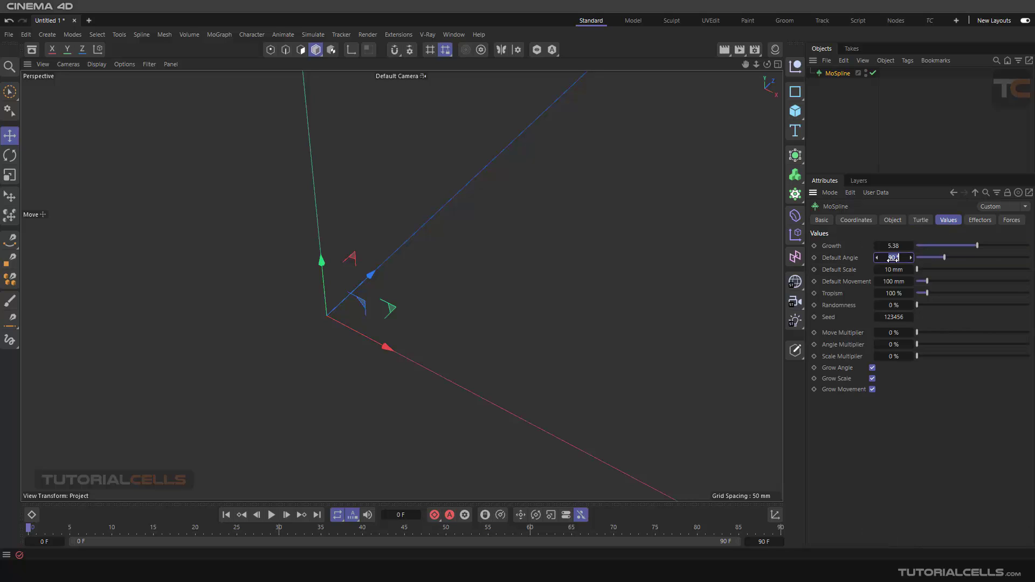
text(30)
key(Return)
Enter an uppercase F as the MoSpline's Turtle premise
click(921, 220)
click(869, 246)
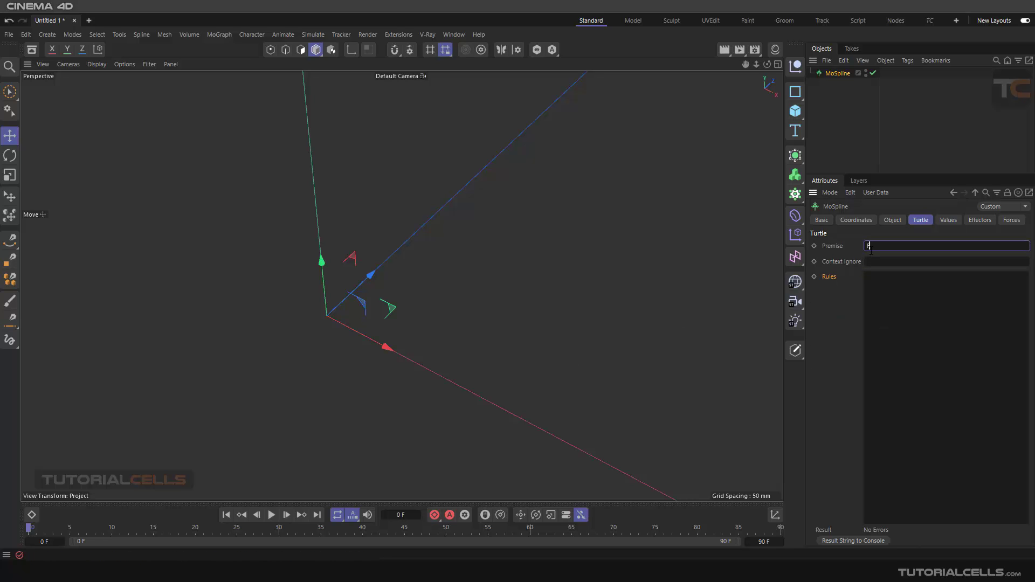
text(F)
key(Return)
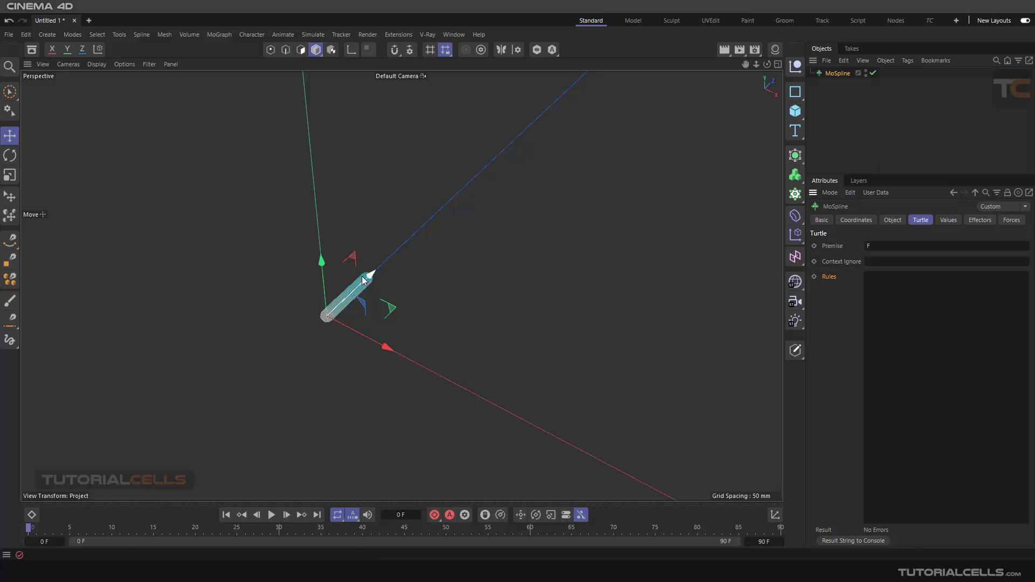
Extend the MoSpline's Turtle premise to F[+F] so a bracketed branch follows the first segment
click(885, 246)
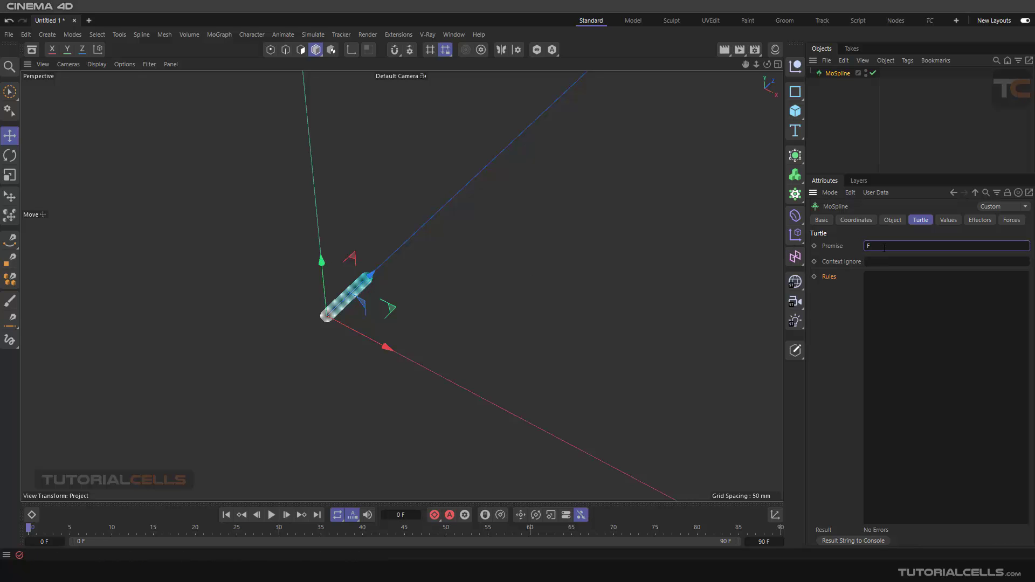
text([)
text(+F)
key(Return)
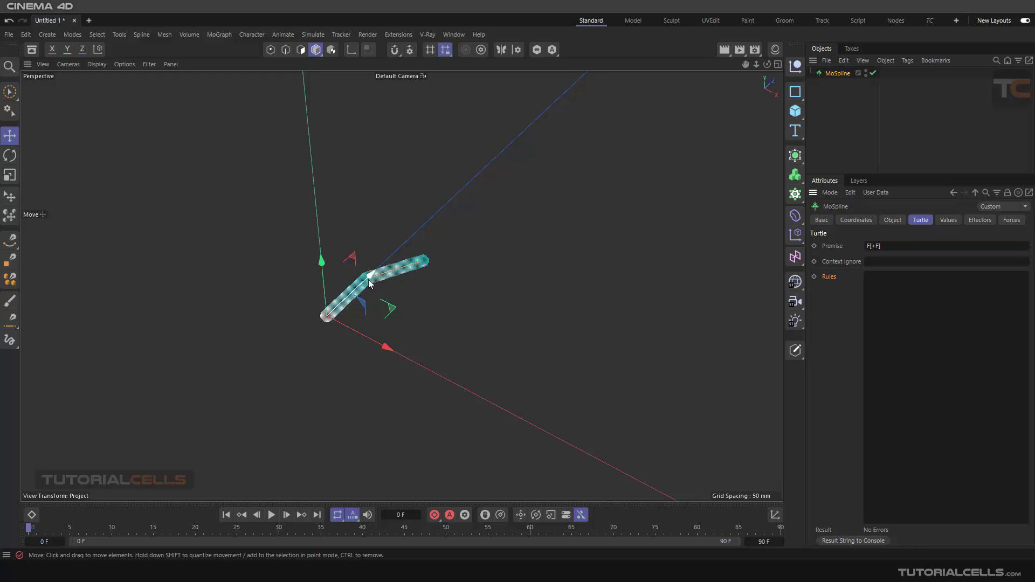
scroll(370, 277, up, 5)
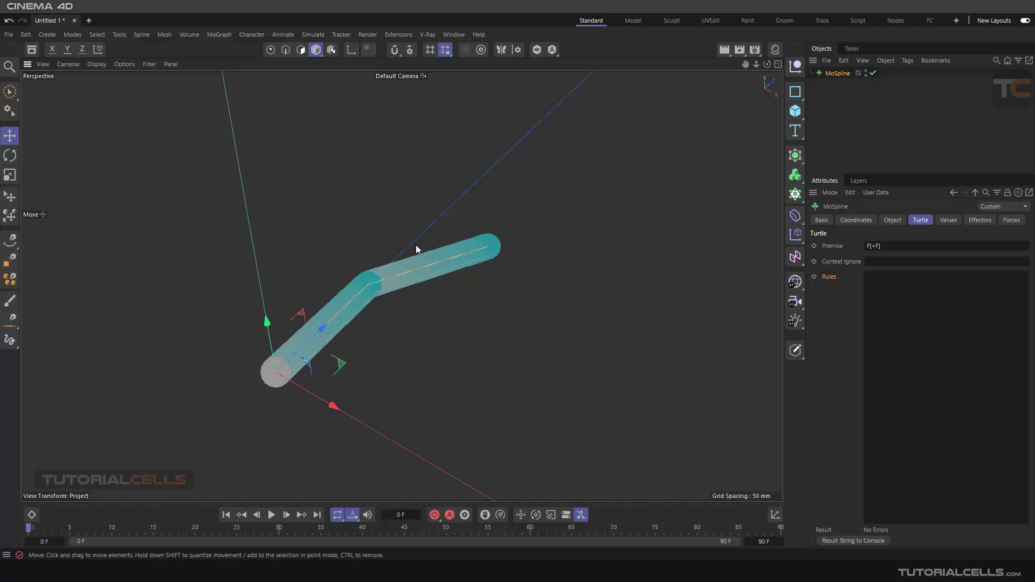
Append an F after the bracketed branch so the Turtle premise reads F[+F]F
click(890, 247)
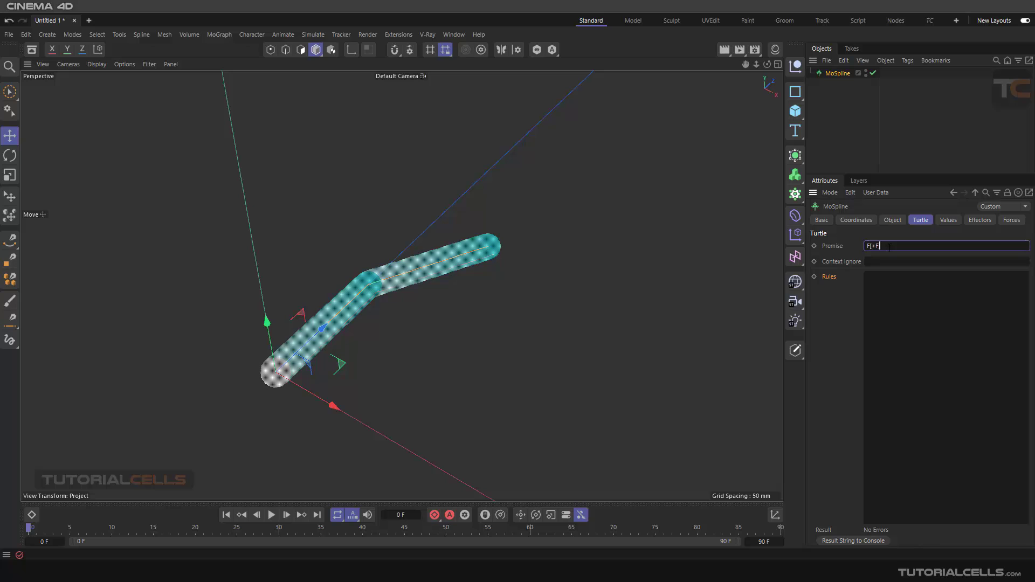
text(F)
key(Return)
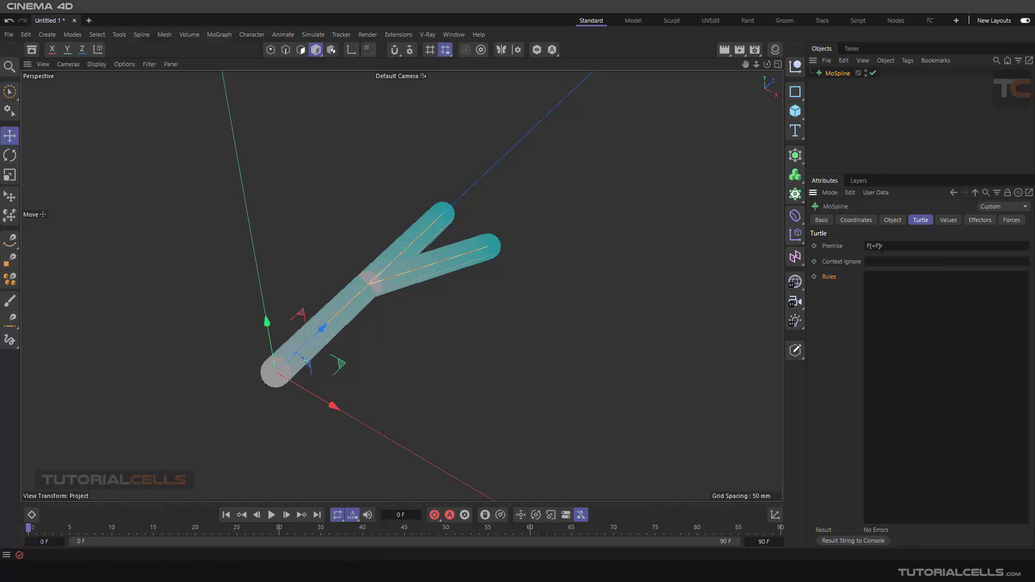
drag(882, 248, 873, 247)
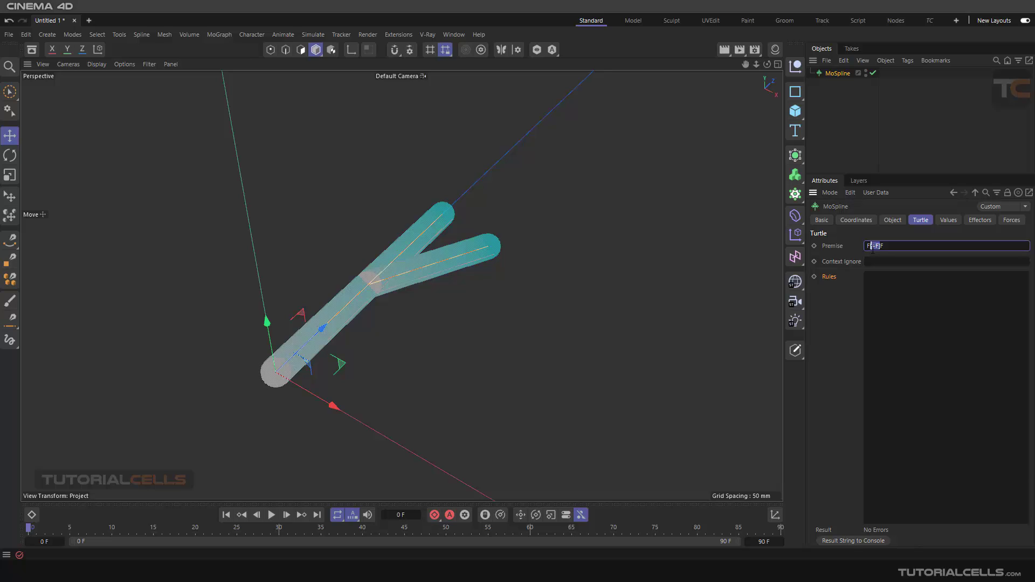
click(848, 284)
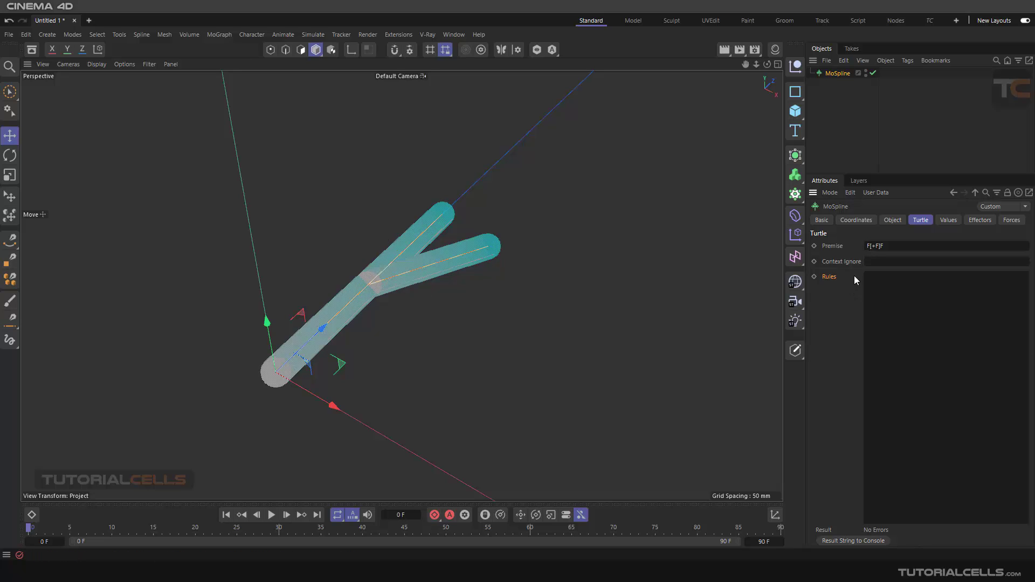
Remove the [+F] branch from the premise and insert a negative one, making it F[-F]F
click(886, 248)
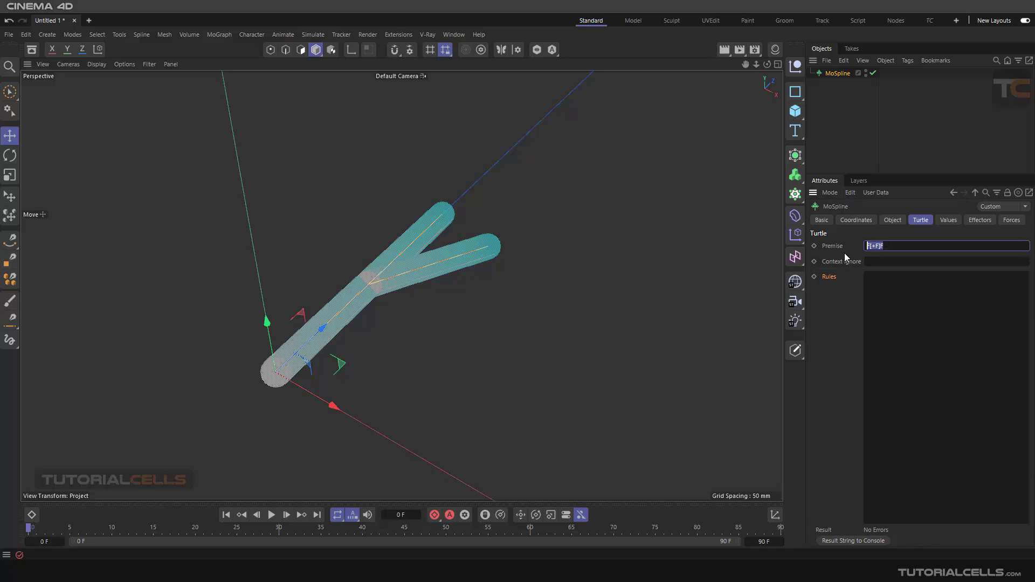
key(BackSpace)
key(Return)
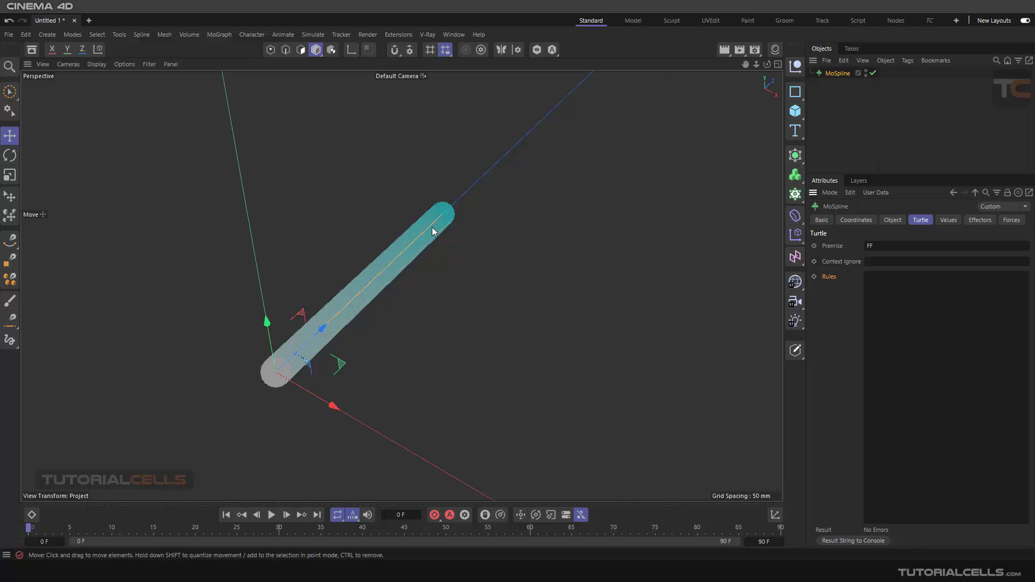
click(870, 245)
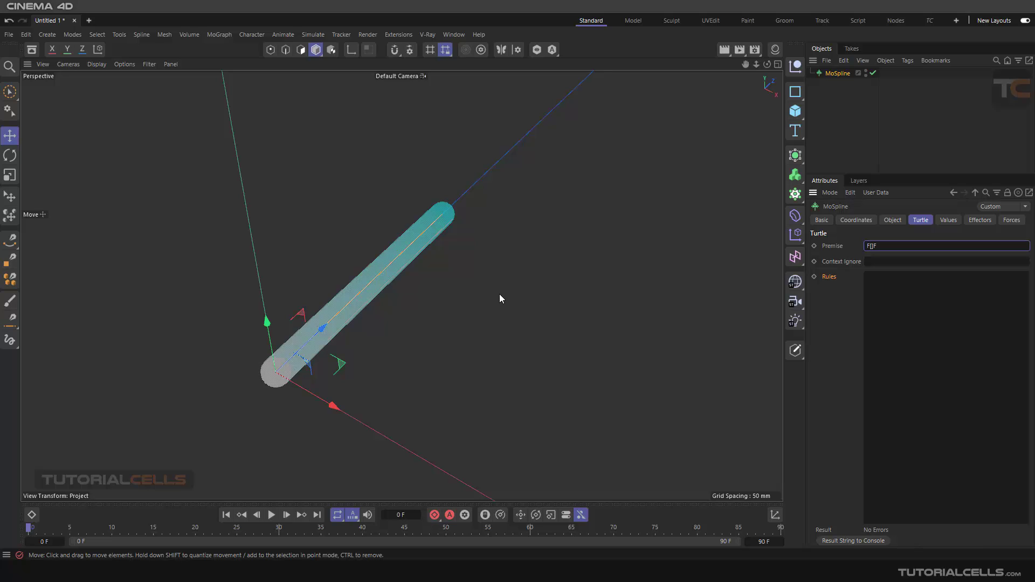
text([-)
key(Return)
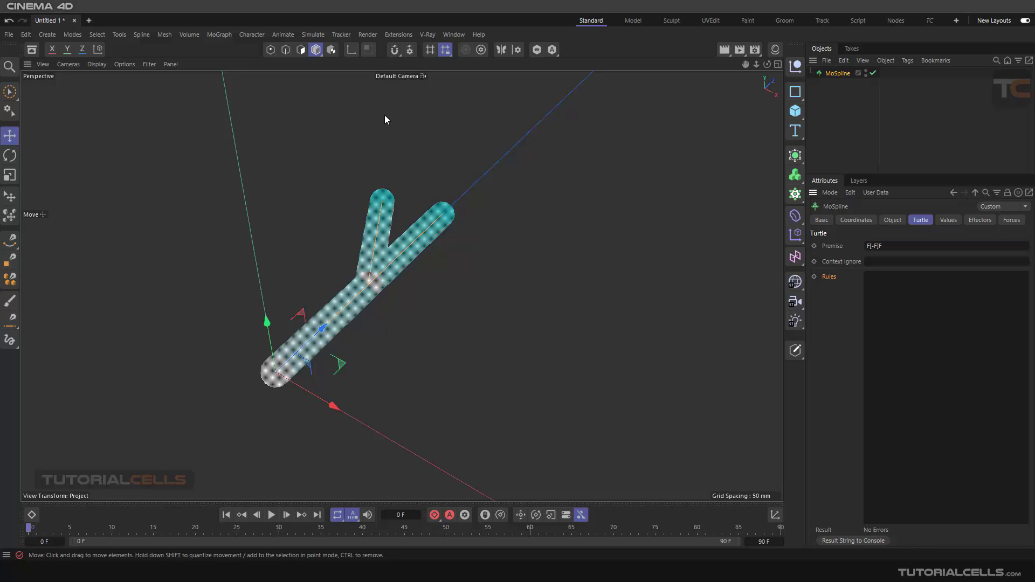
Lengthen the bracketed branch by one segment so the Turtle premise reads F[-FF]F
click(877, 246)
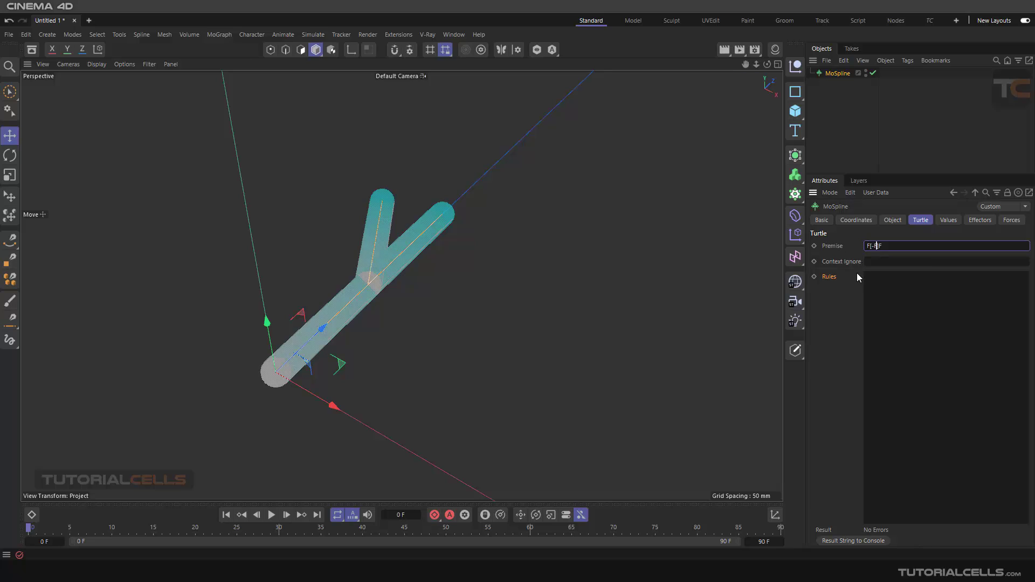
text(F)
key(Return)
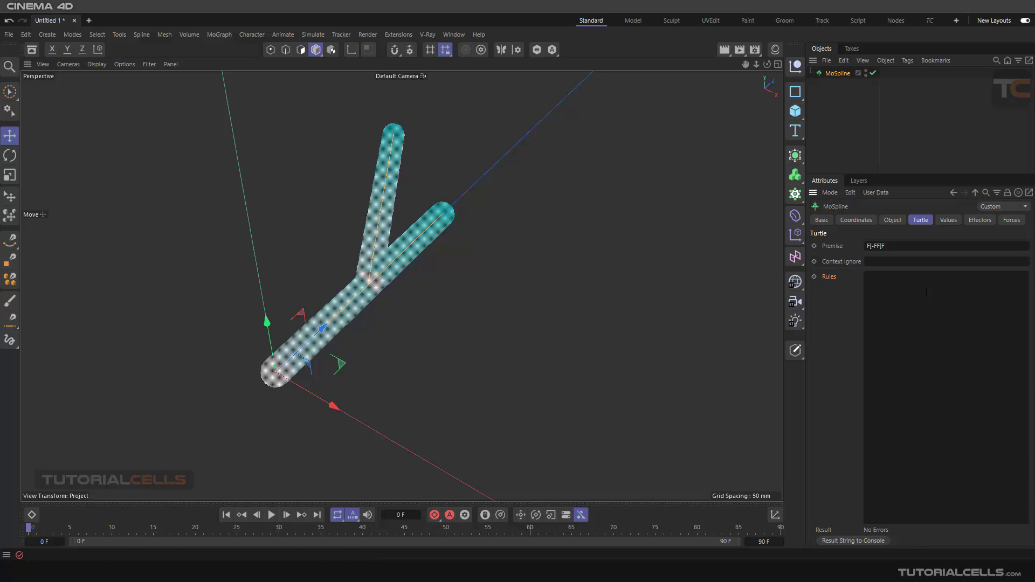
Nest a second branch [-F] inside the existing one, making the Turtle premise F[-F[-F]F]F
click(877, 247)
text([])
key(Left)
text(_)
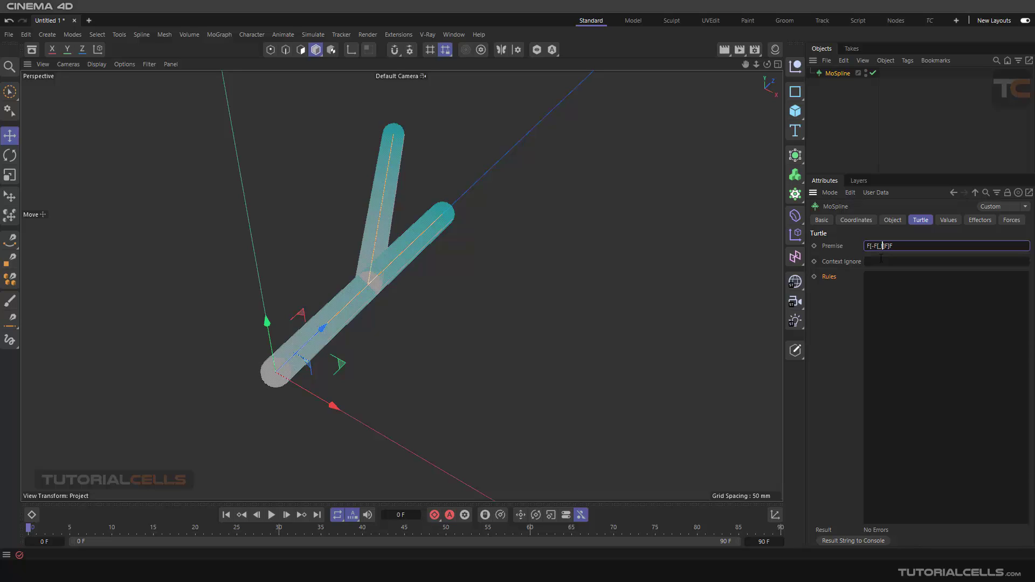
key(BackSpace)
text(_F)
key(BackSpace)
key(BackSpace)
text(-F)
key(Return)
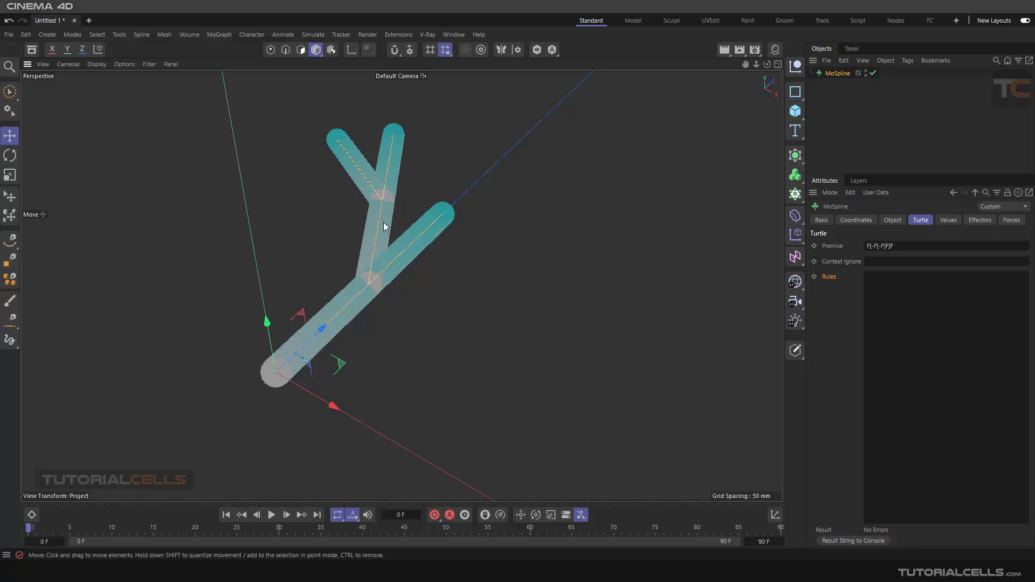
Extend the end of the Turtle premise with a turned segment so it reads F[-F[-F]F]F+F
scroll(391, 236, down, 3)
alt+drag(391, 236, 403, 245)
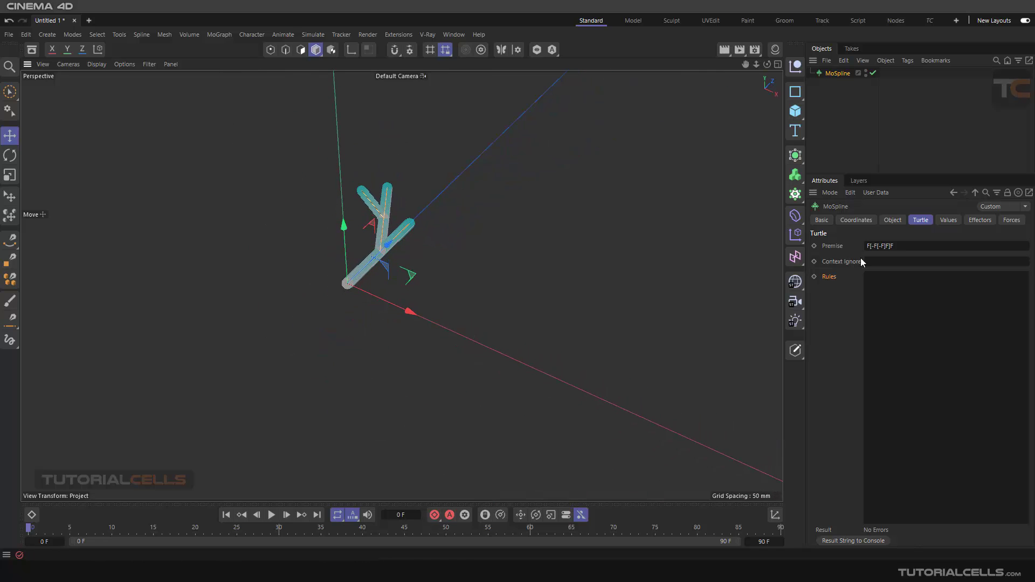
click(904, 247)
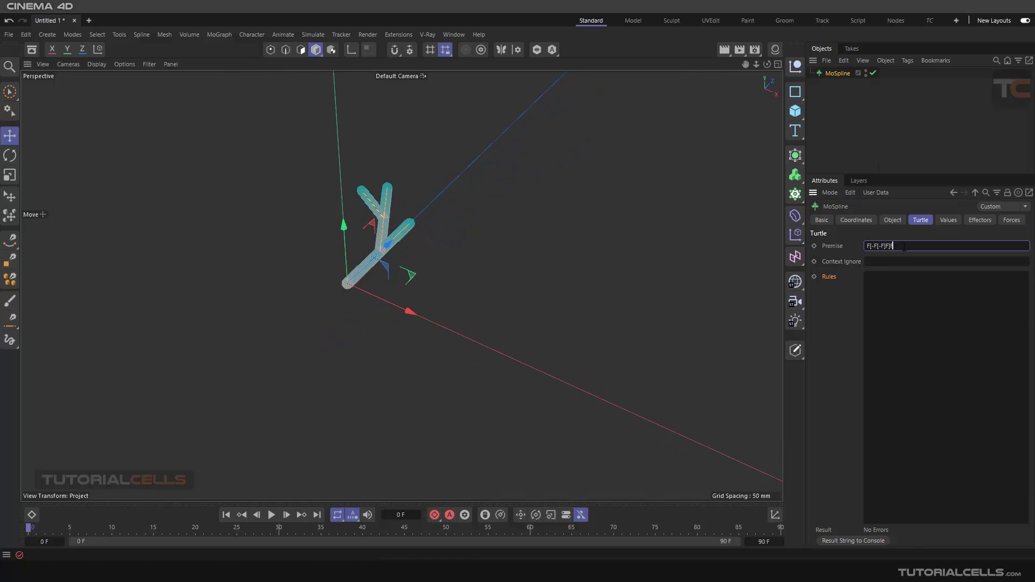
text(F)
key(Return)
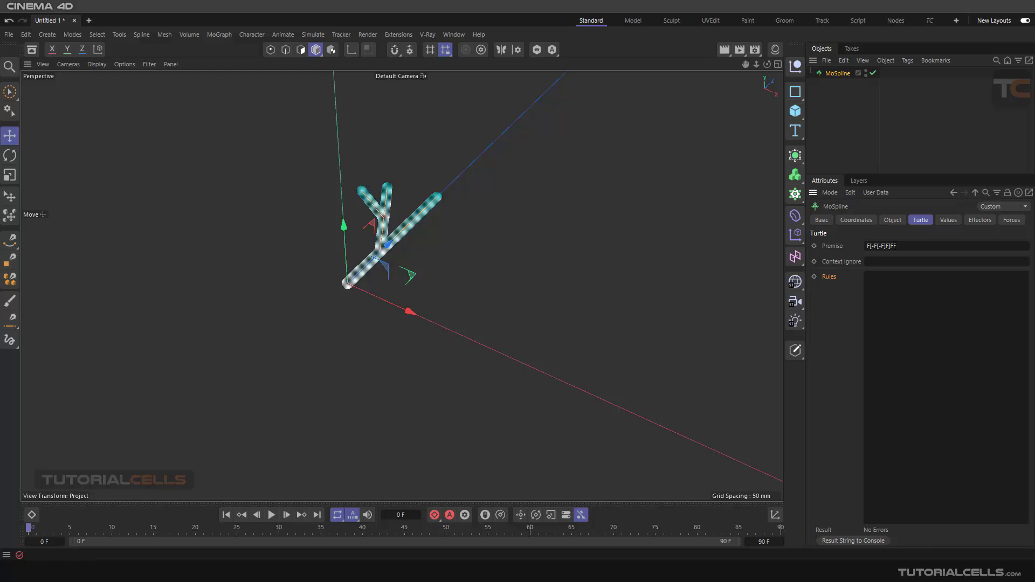
click(895, 247)
text(+F)
key(Return)
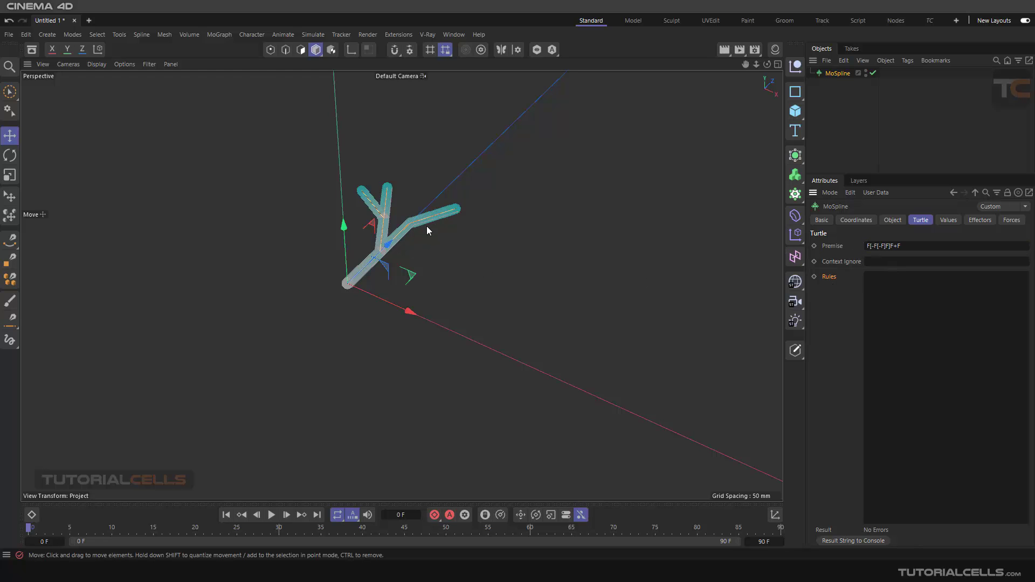
scroll(427, 226, up, 5)
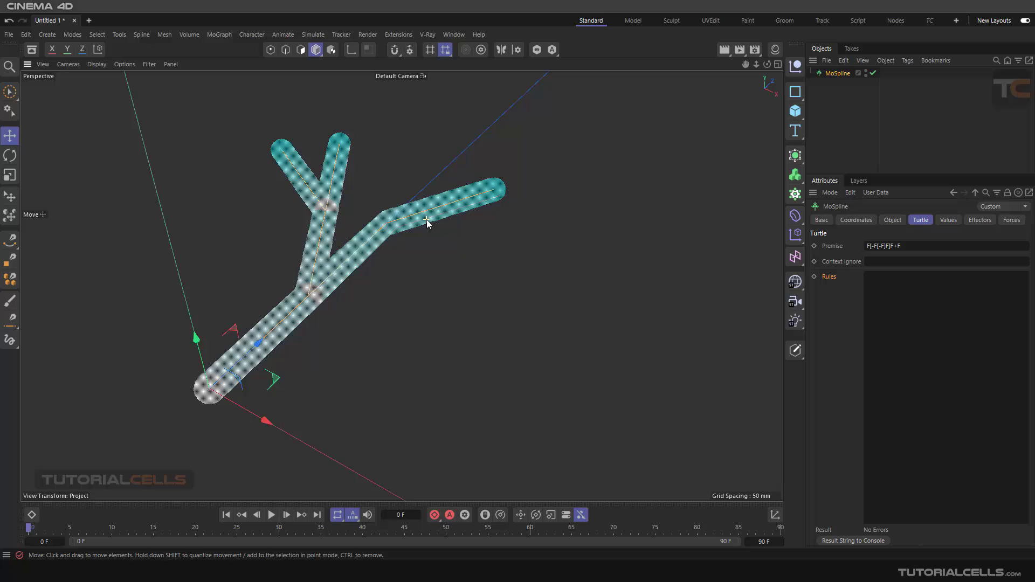
Move the premise string into the replacement rule F=F[-F[-F]F]F+F and set the Turtle premise to F
click(914, 246)
key(ctrl+c)
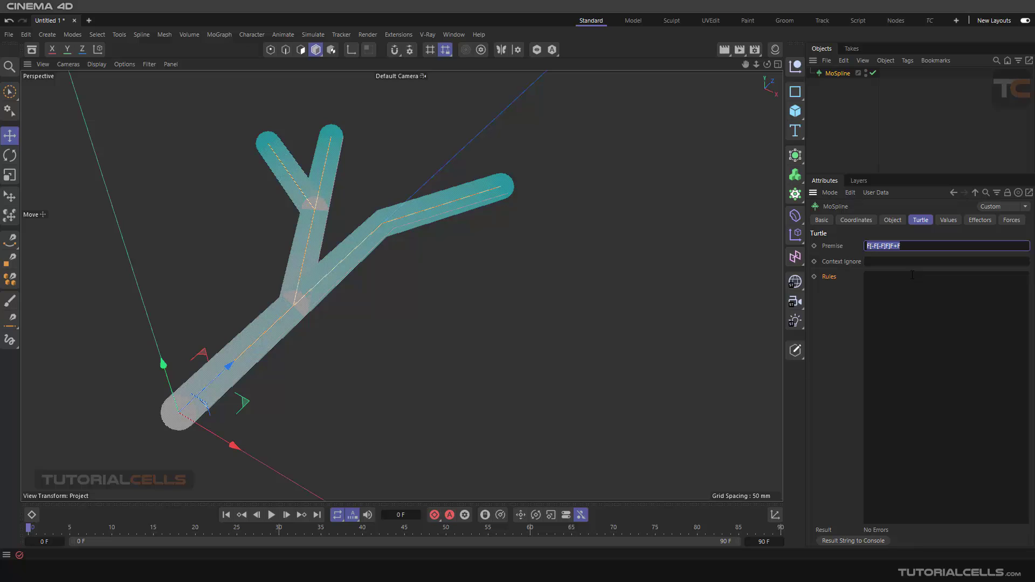
key(BackSpace)
click(886, 289)
text(F)
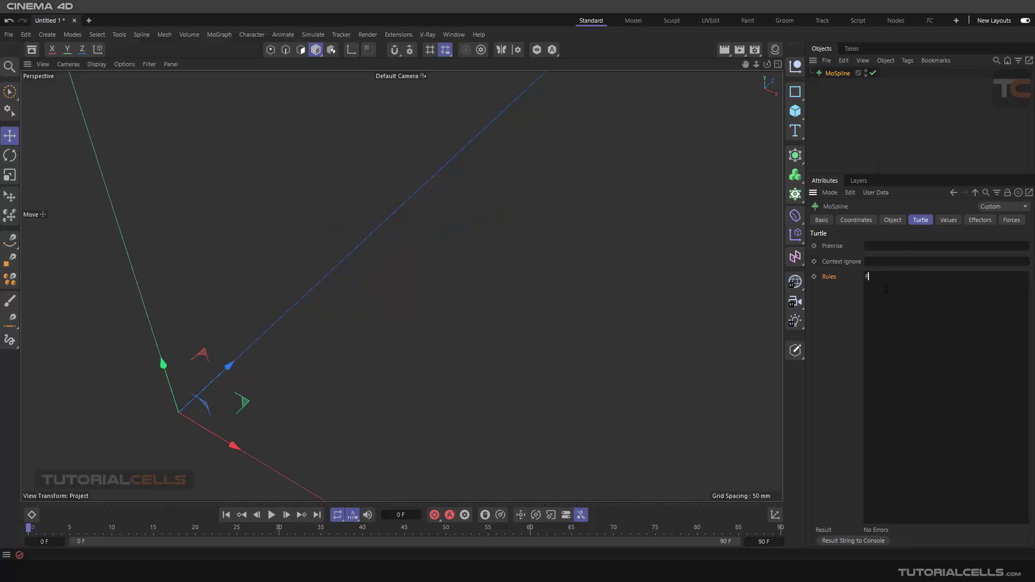
text(=)
key(ctrl+v)
click(871, 246)
click(845, 296)
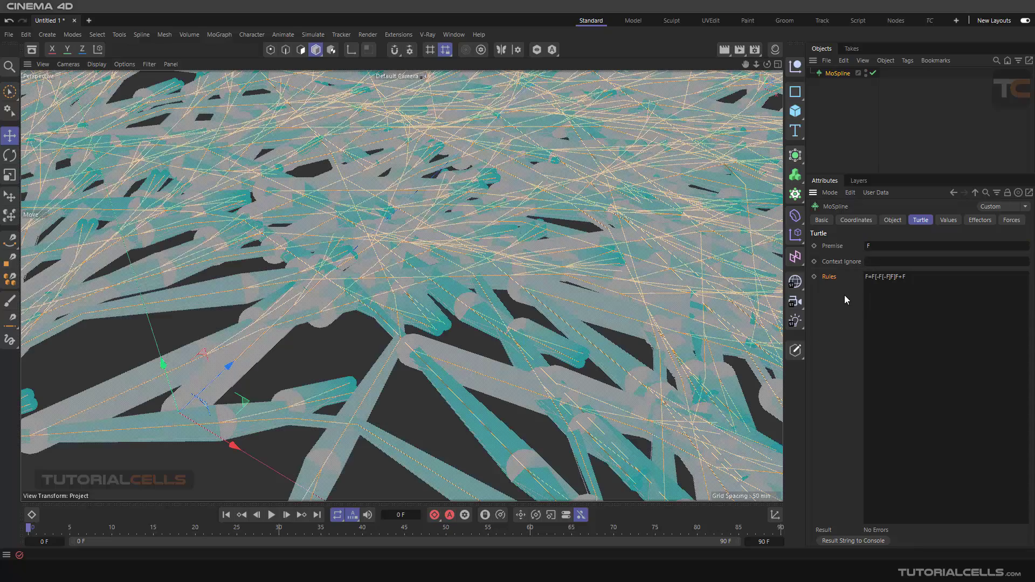
Lower the MoSpline's Growth to 0.78, and raise it to 2.11 to grow the branches
scroll(479, 264, down, 6)
scroll(479, 263, down, 8)
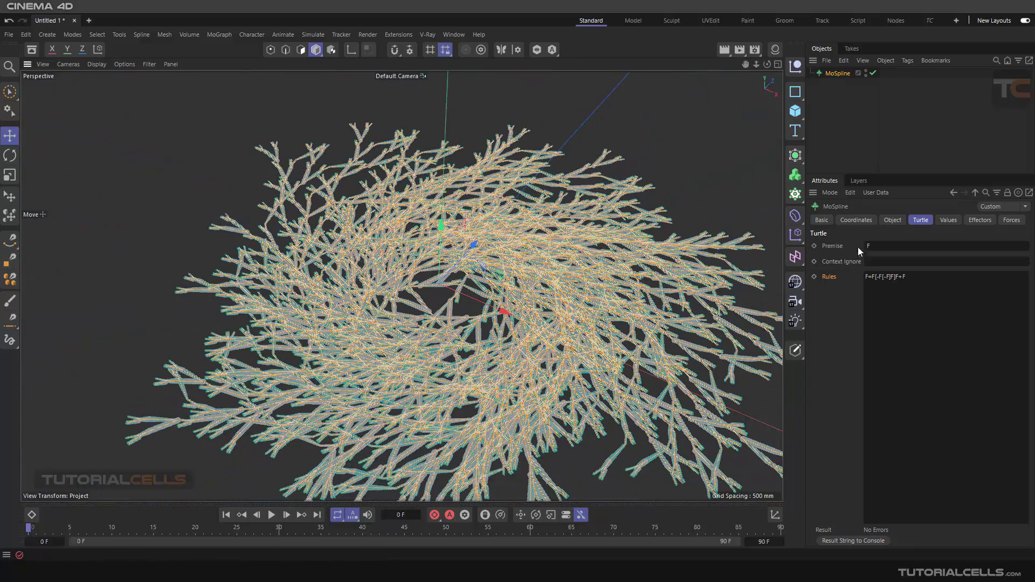
click(899, 219)
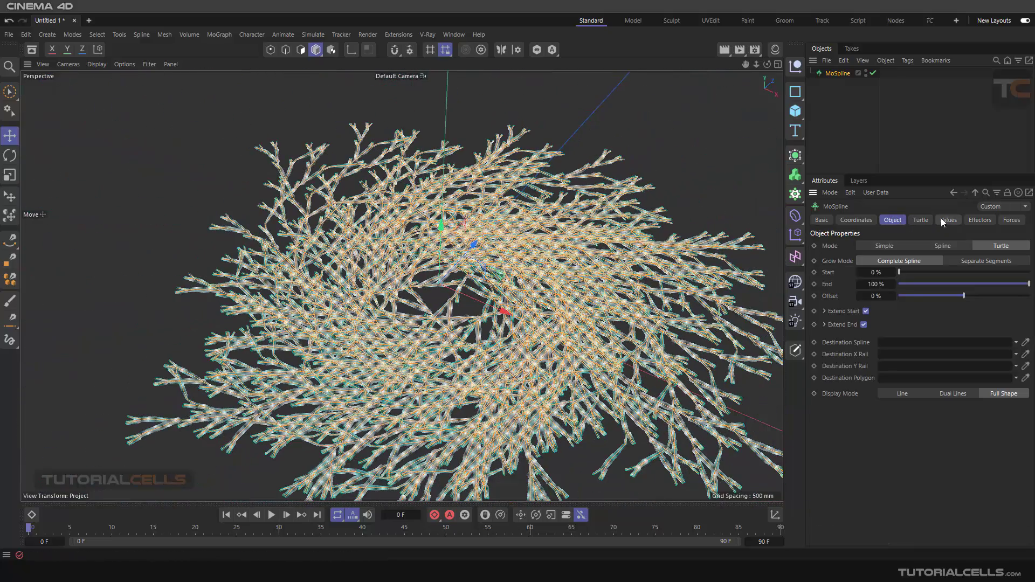
click(941, 221)
drag(957, 246, 925, 244)
scroll(492, 279, up, 5)
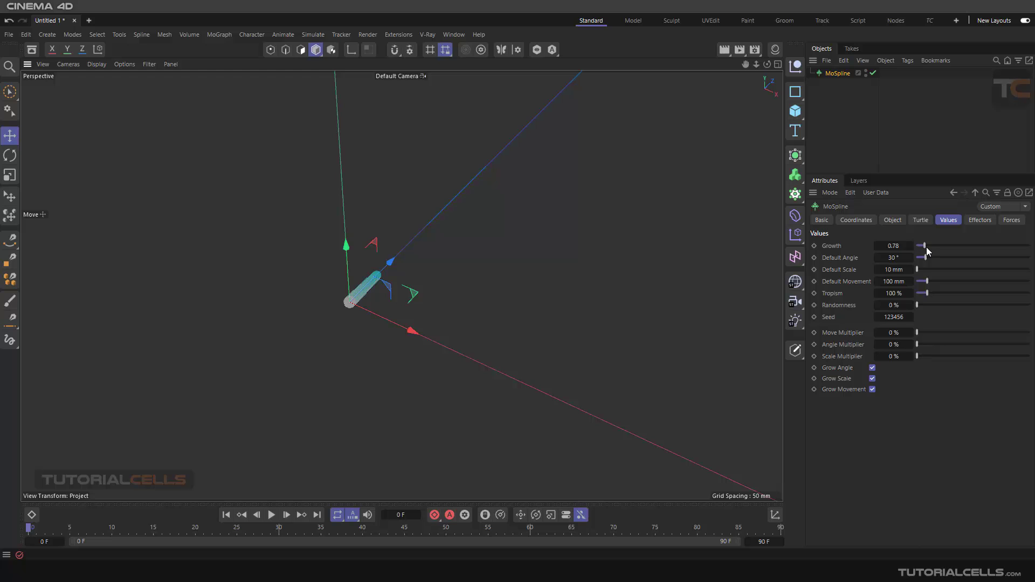
mouse_move(926, 247)
mouse_down()
mouse_move(962, 244)
mouse_move(941, 246)
mouse_up()
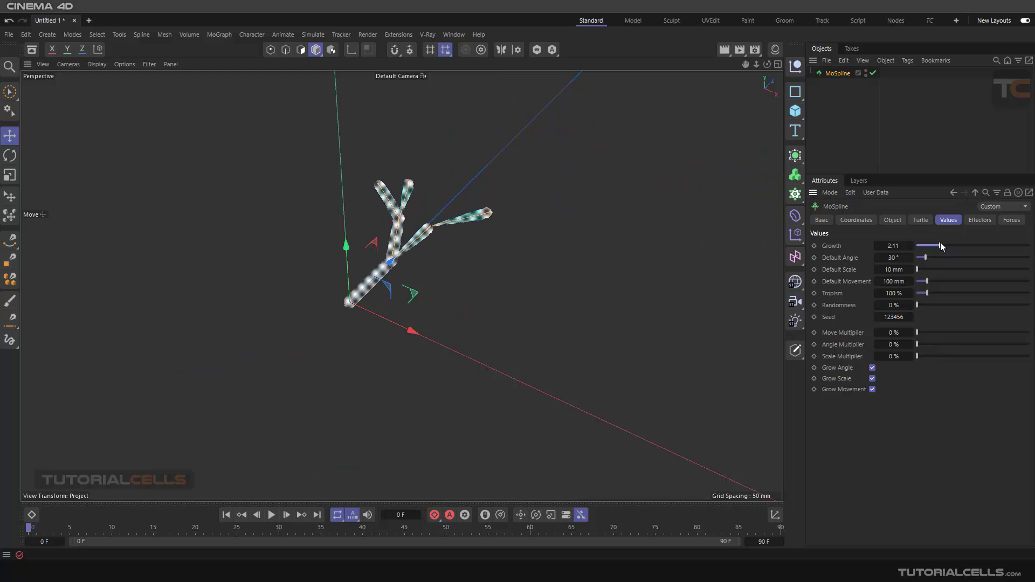
Clear the replacement rule and the Turtle premise of the MoSpline
click(920, 220)
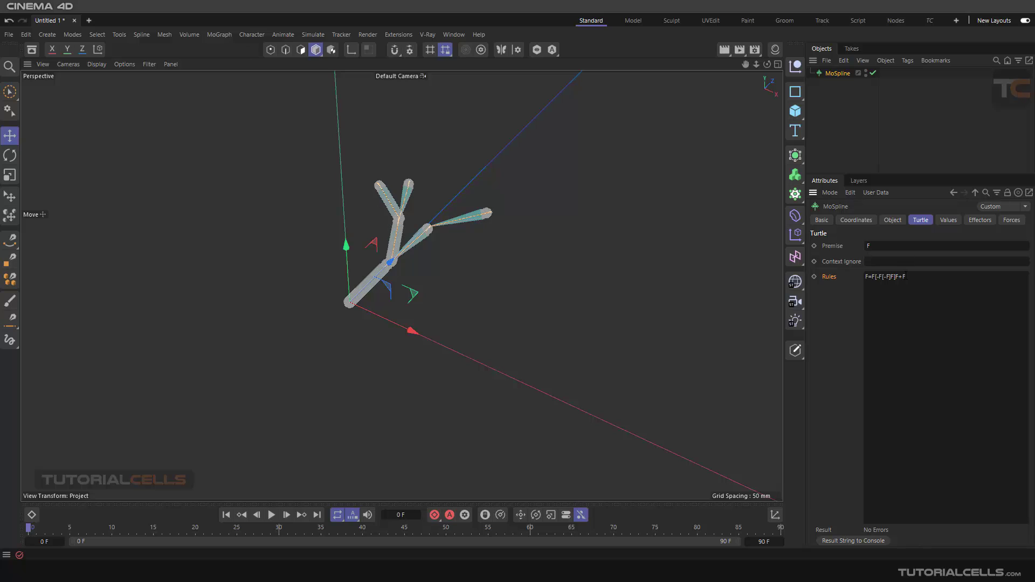
key(shift+Left)
drag(869, 277, 865, 278)
drag(928, 275, 817, 276)
key(BackSpace)
click(851, 248)
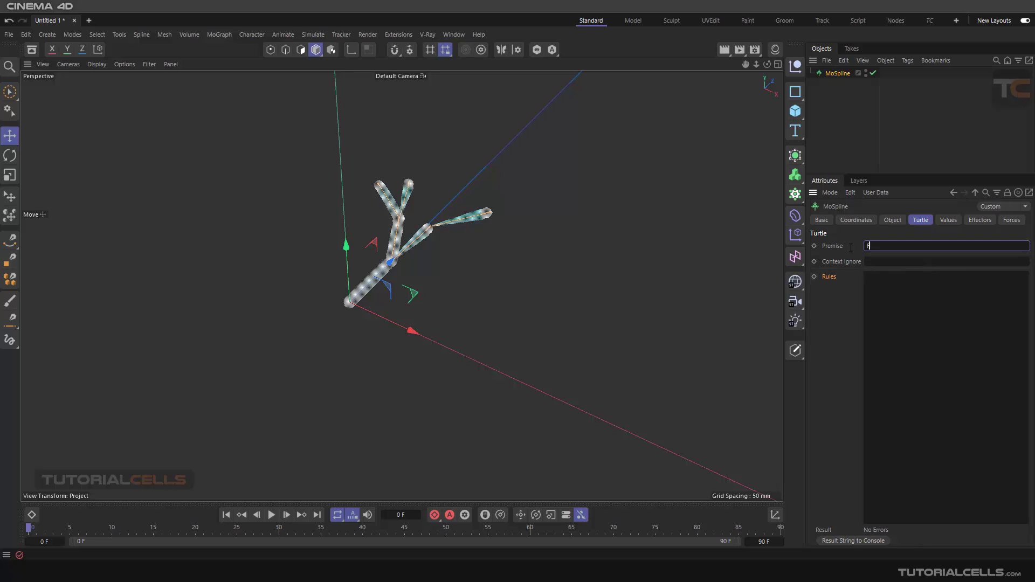
key(BackSpace)
click(833, 288)
scroll(417, 335, up, 1)
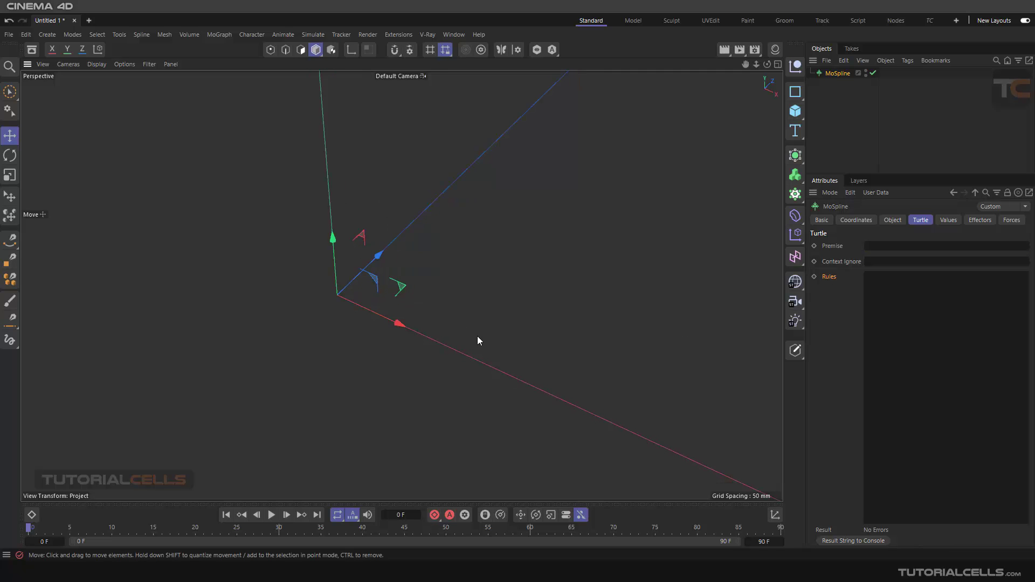
Switch to the image viewer to examine the diagram of Turtle rotation symbols, and return to Cinema 4D
alt+drag(478, 337, 437, 321)
click(868, 246)
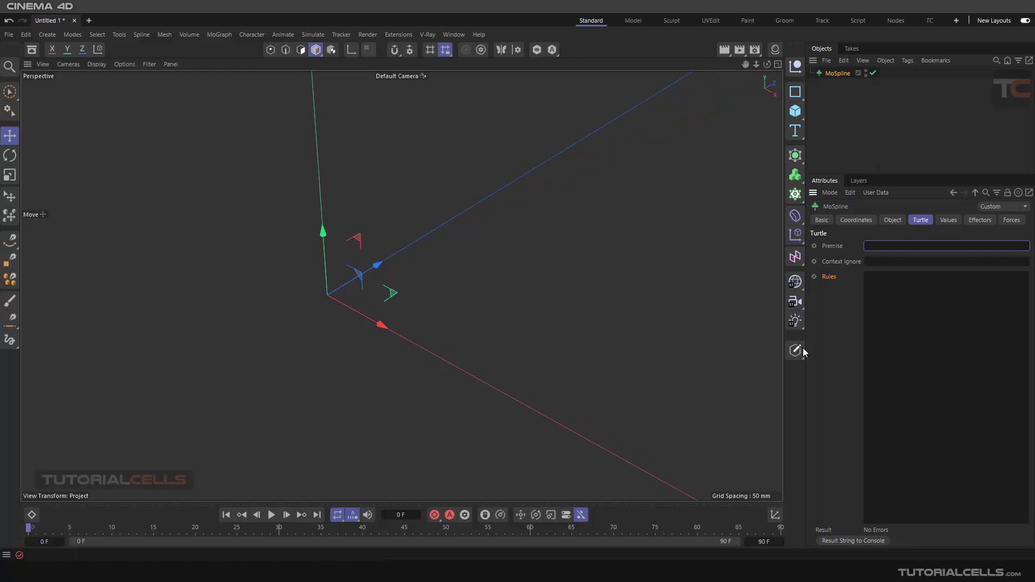
click(629, 541)
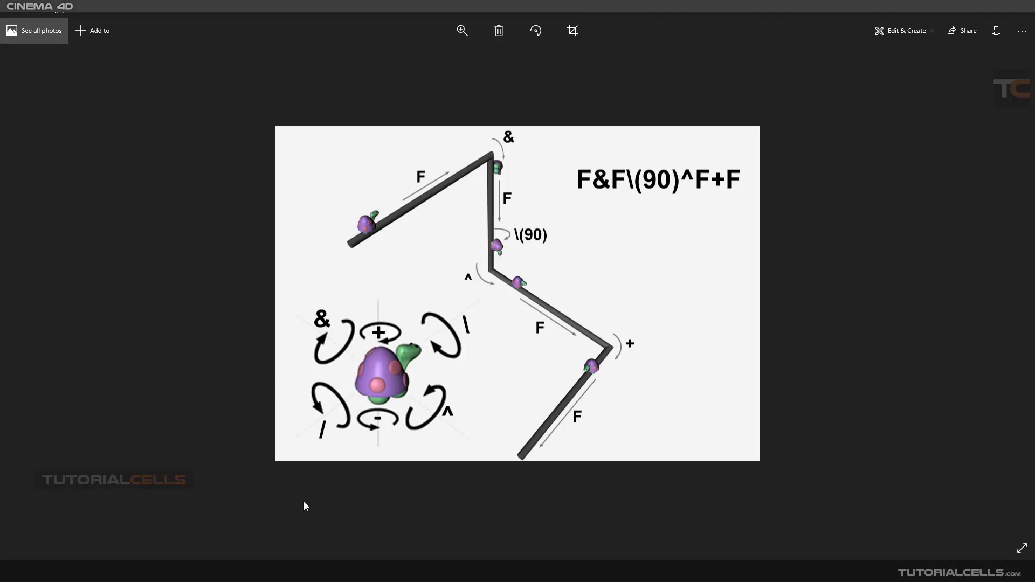
click(447, 571)
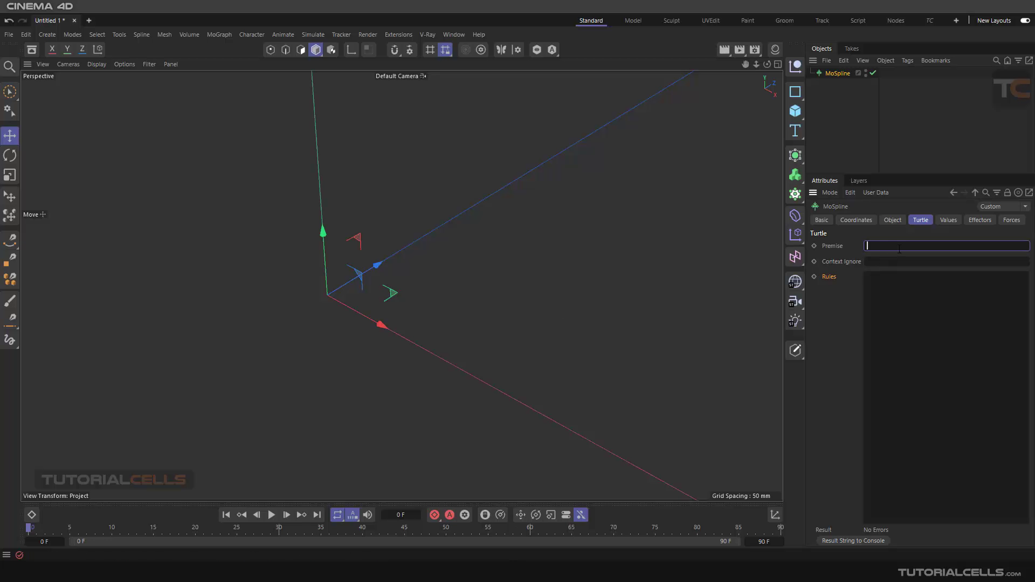
Set the MoSpline's Turtle premise to F, and extend it to F&F
text(F)
key(Return)
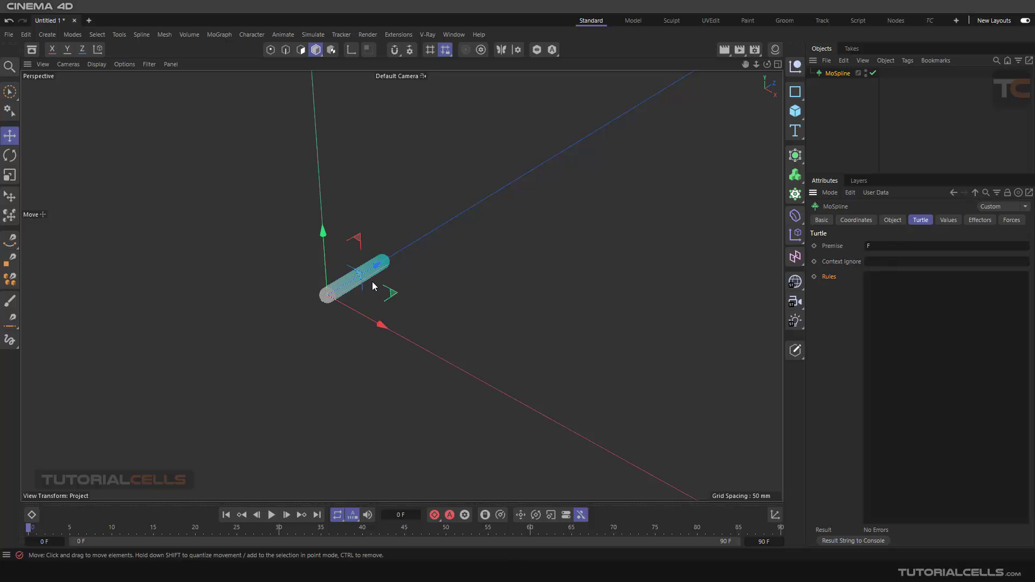
click(879, 246)
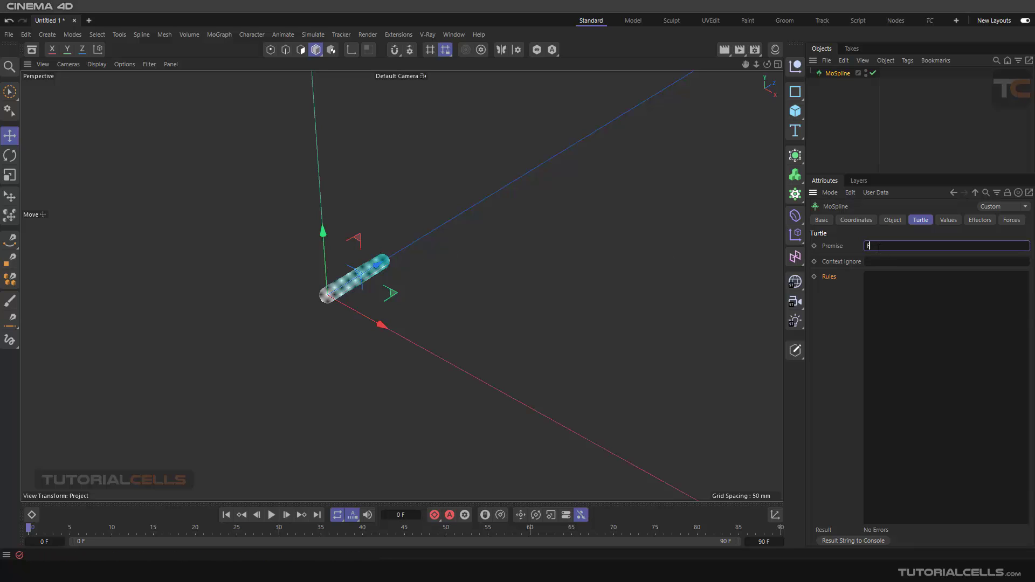
text(&F)
key(Return)
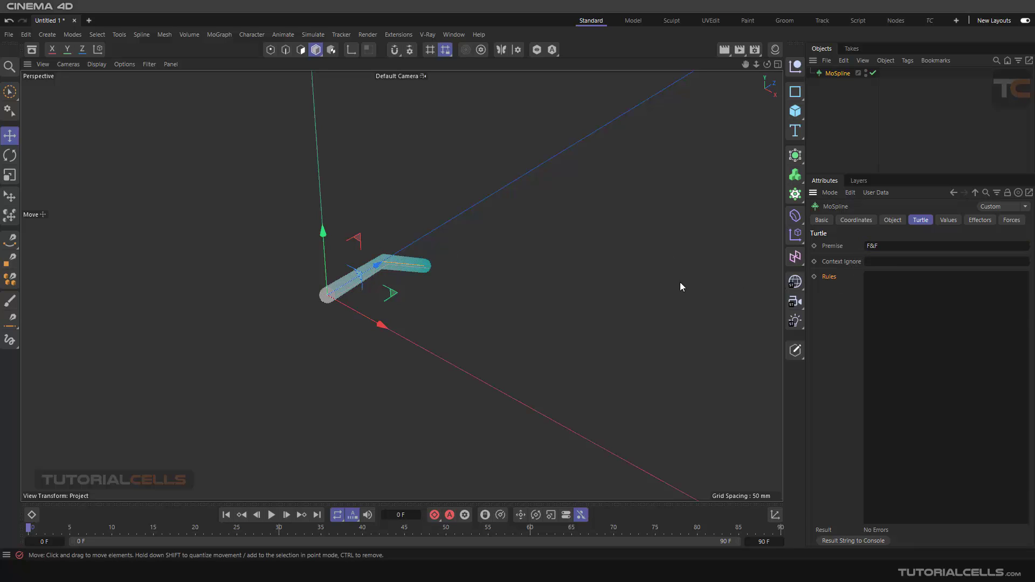
Set the MoSpline's Default Angle to 90° and its Growth to 1
click(949, 221)
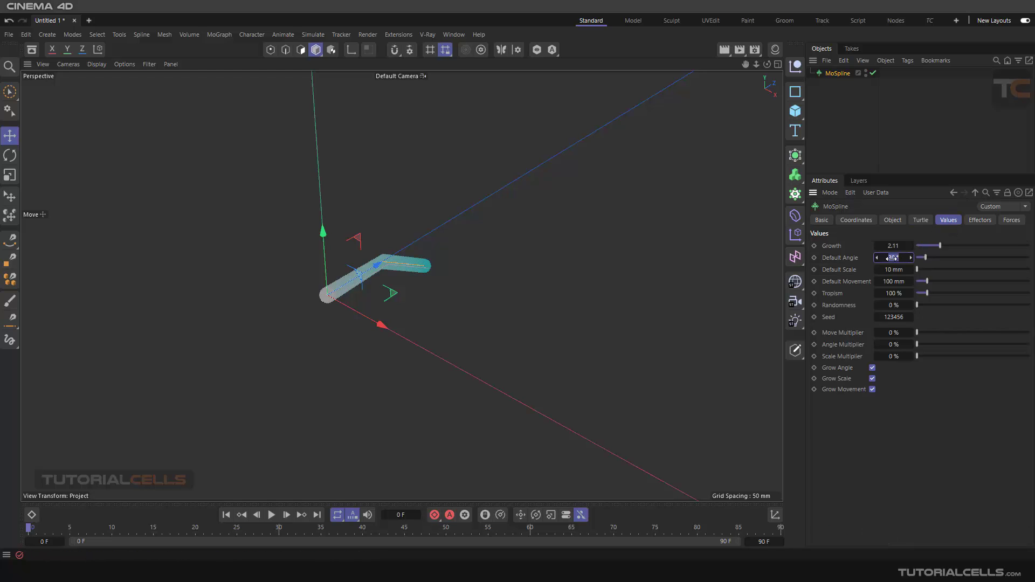
text(90)
key(Return)
alt+drag(456, 277, 561, 292)
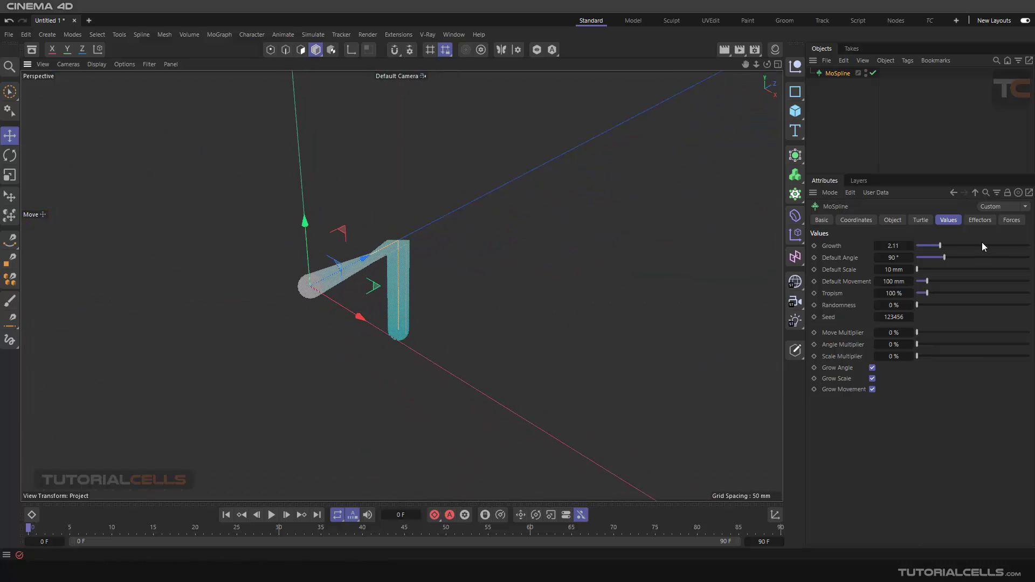
double_click(894, 245)
text(1)
key(Return)
click(922, 220)
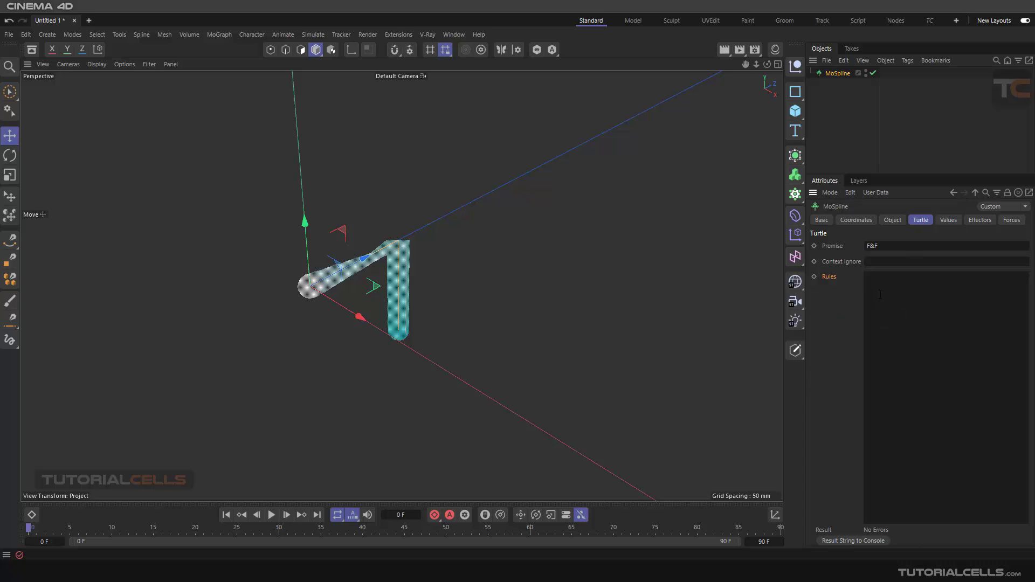
click(900, 221)
click(948, 220)
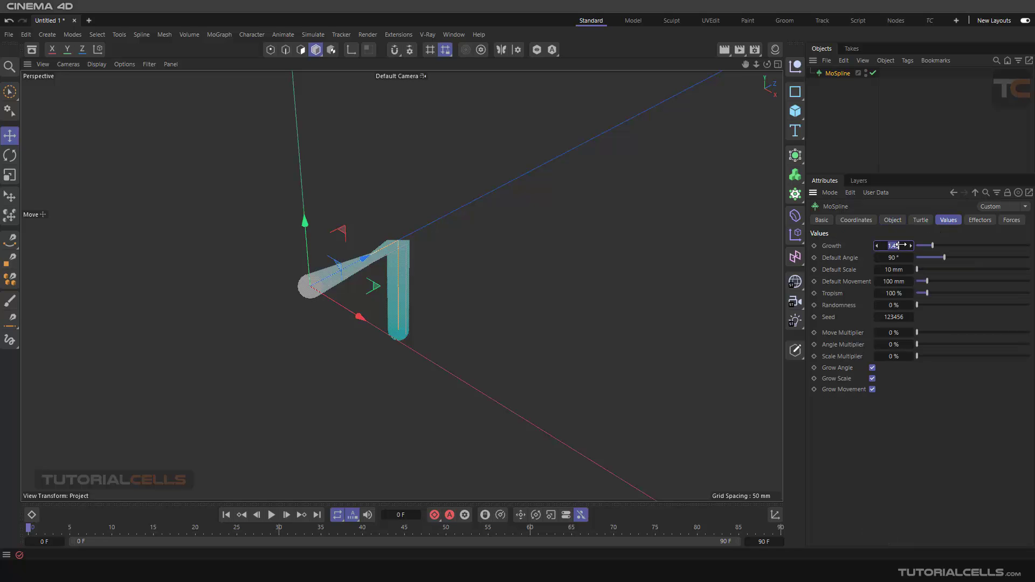
Extend the Turtle premise with a roll symbol and another segment to F&F\F
click(921, 220)
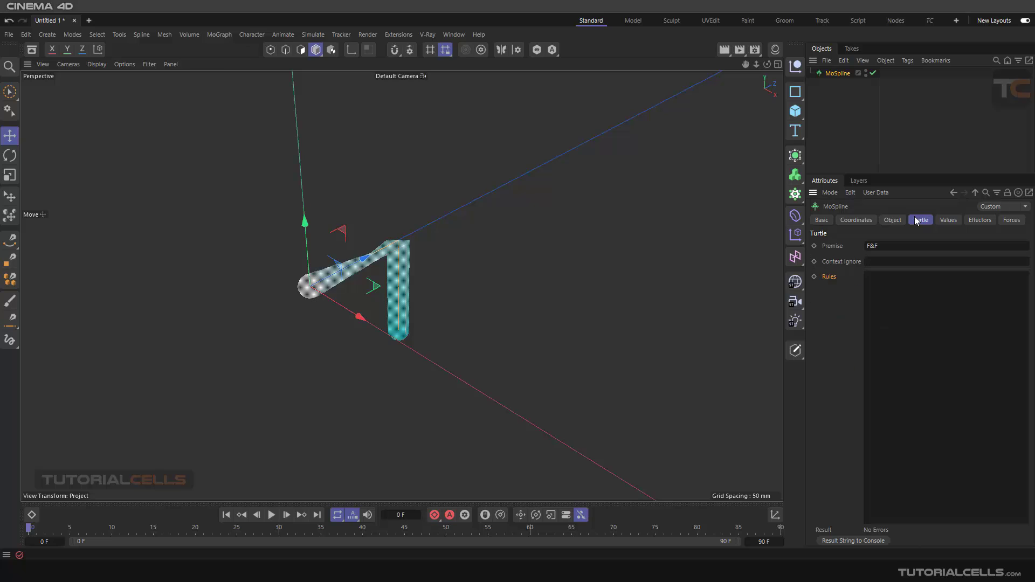
click(890, 245)
text(\F)
click(837, 294)
alt+drag(470, 327, 407, 263)
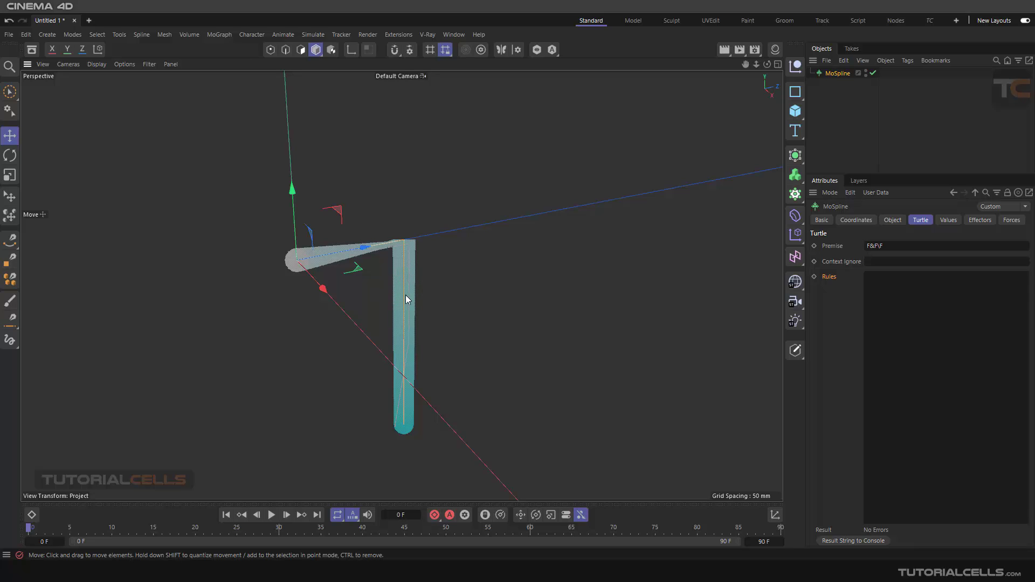
Replace the last segment of the Turtle premise with an explicit roll angle so it reads F&F\(90)
click(881, 247)
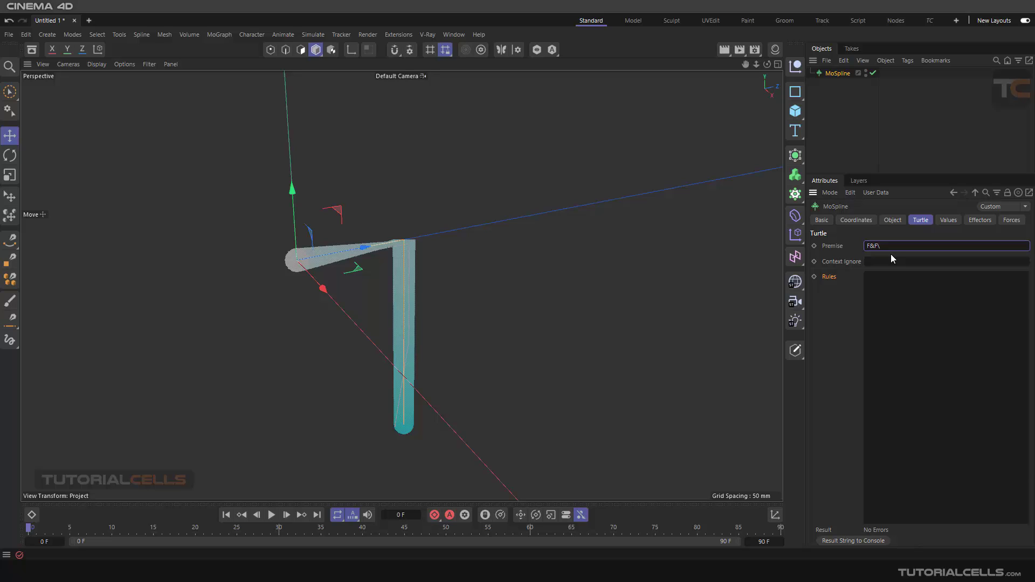
text((90))
key(Return)
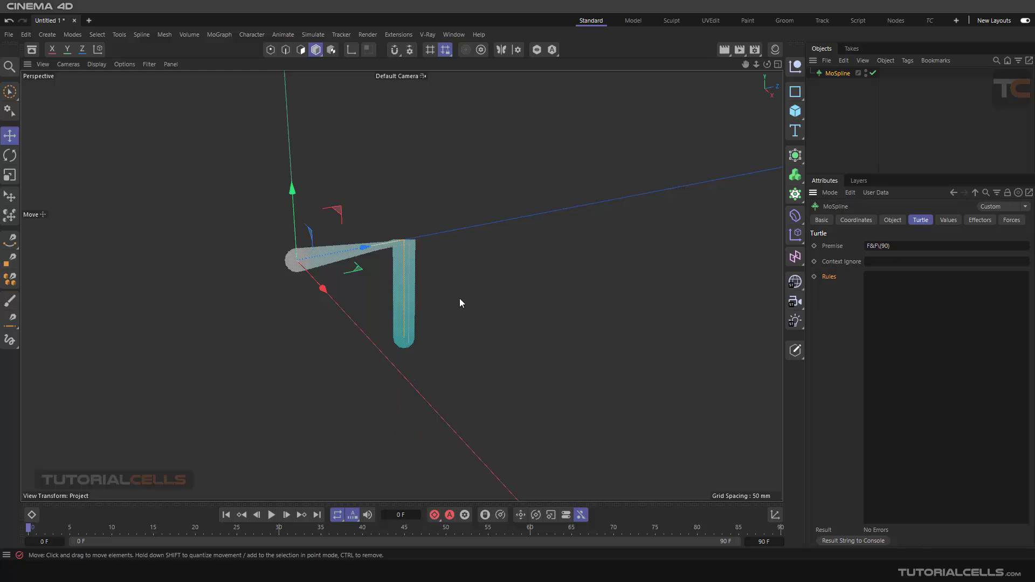
alt+drag(416, 296, 614, 308)
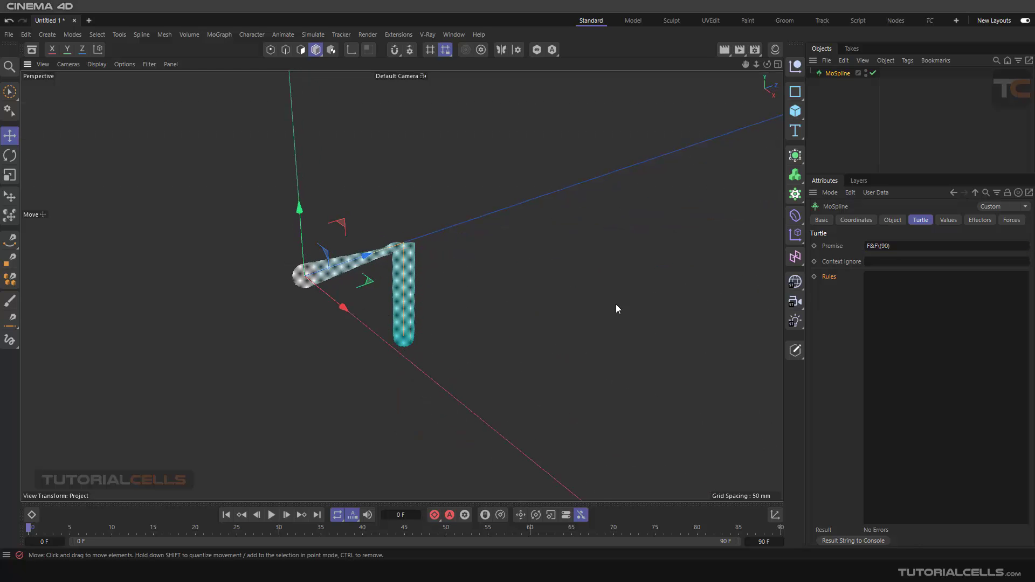
Add a pitched segment after the 90° roll so the Turtle premise reads F&F\(90)^F
click(904, 247)
key(BackSpace)
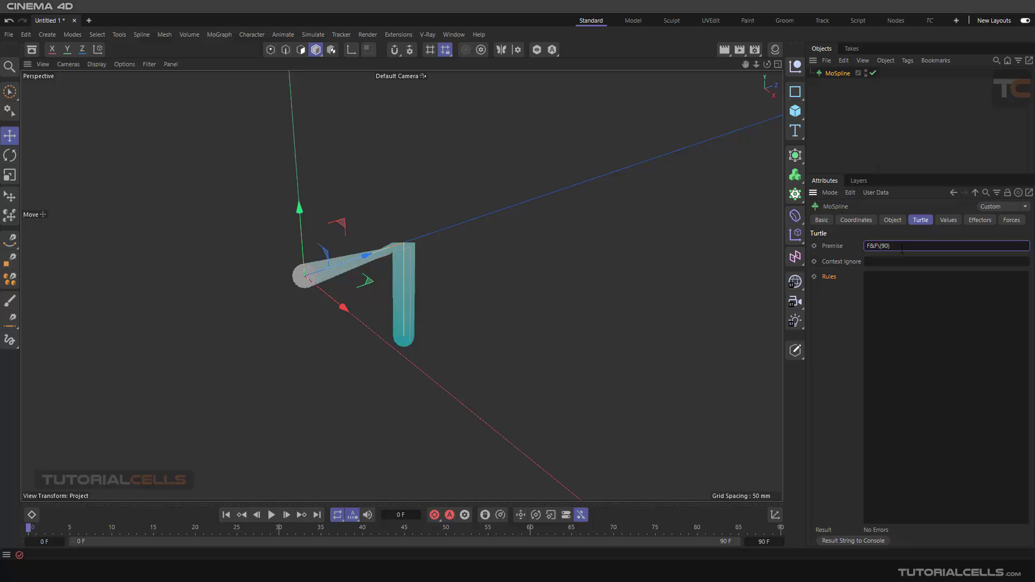
text()^F)
key(Return)
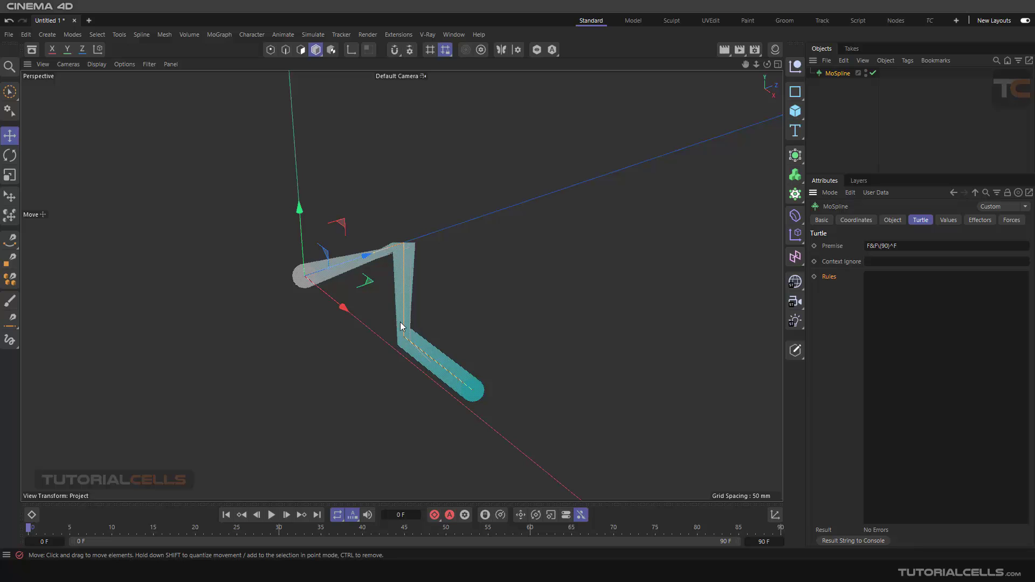
mouse_move(424, 370)
alt+mouse_down()
mouse_move(501, 301)
mouse_move(320, 372)
mouse_move(423, 363)
alt+mouse_up()
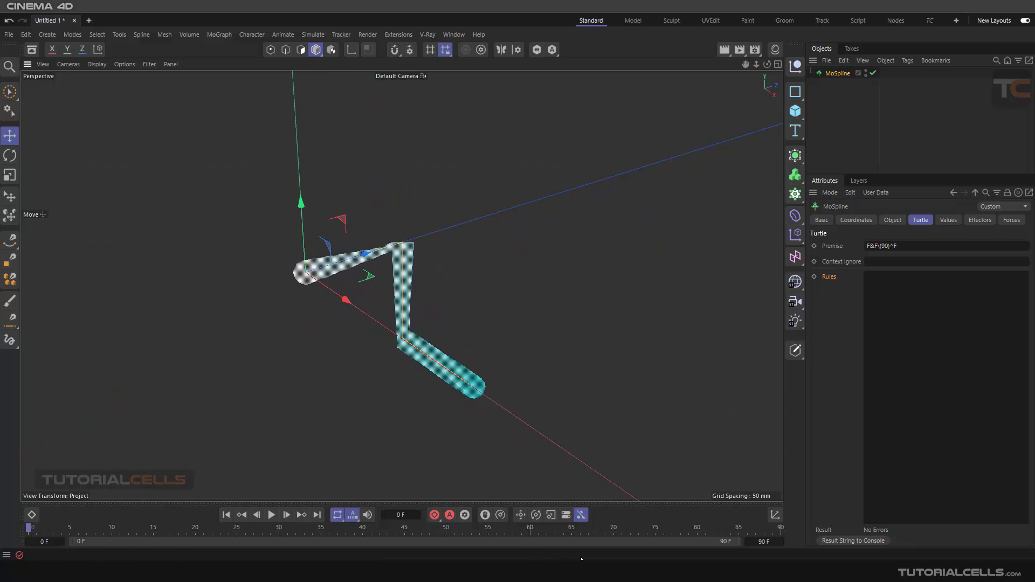
Append &F and ^F to the Turtle premise to form the staircase string F&F\(90)^F&F^F
click(905, 246)
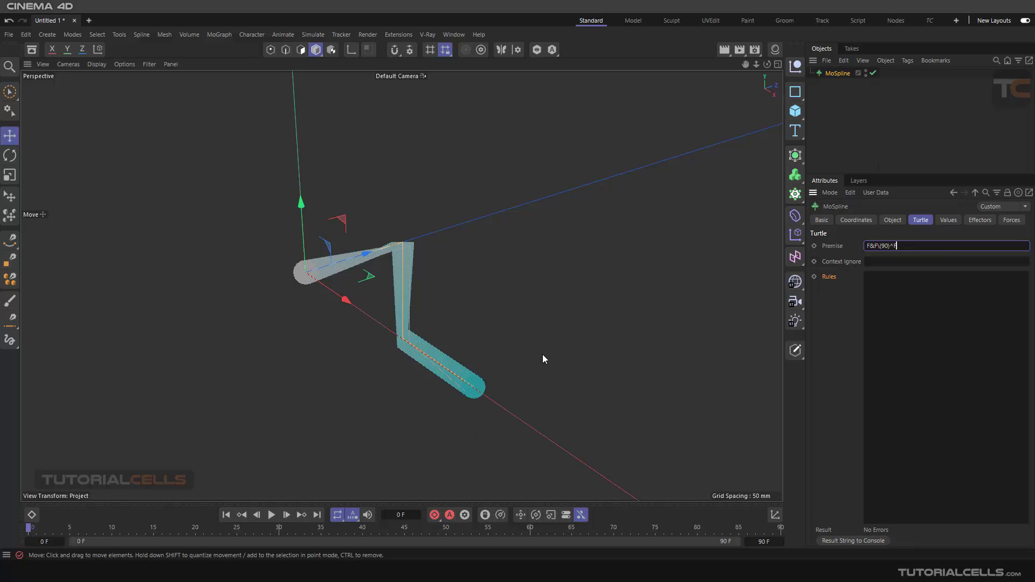
text(&F)
key(Return)
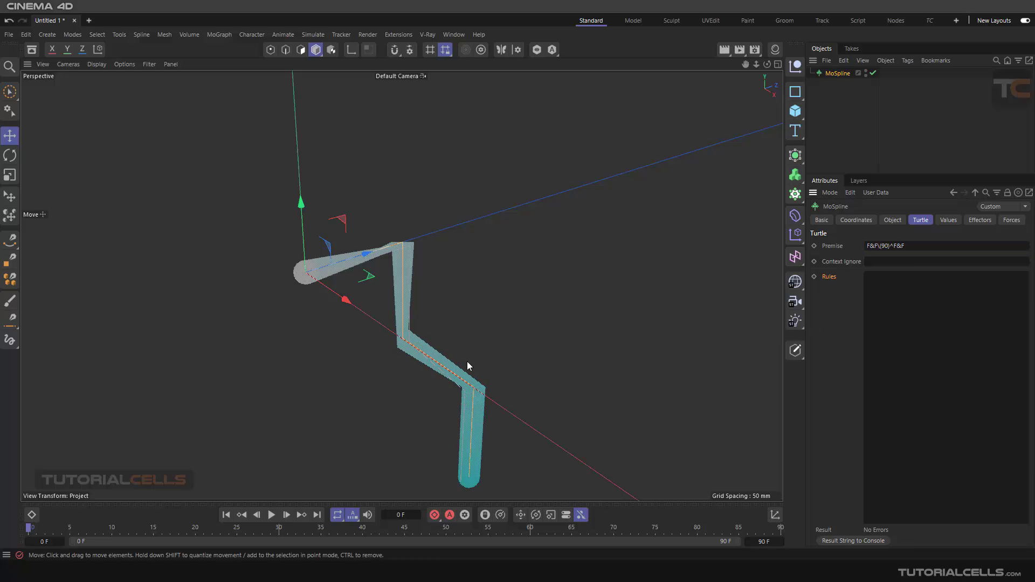
click(924, 244)
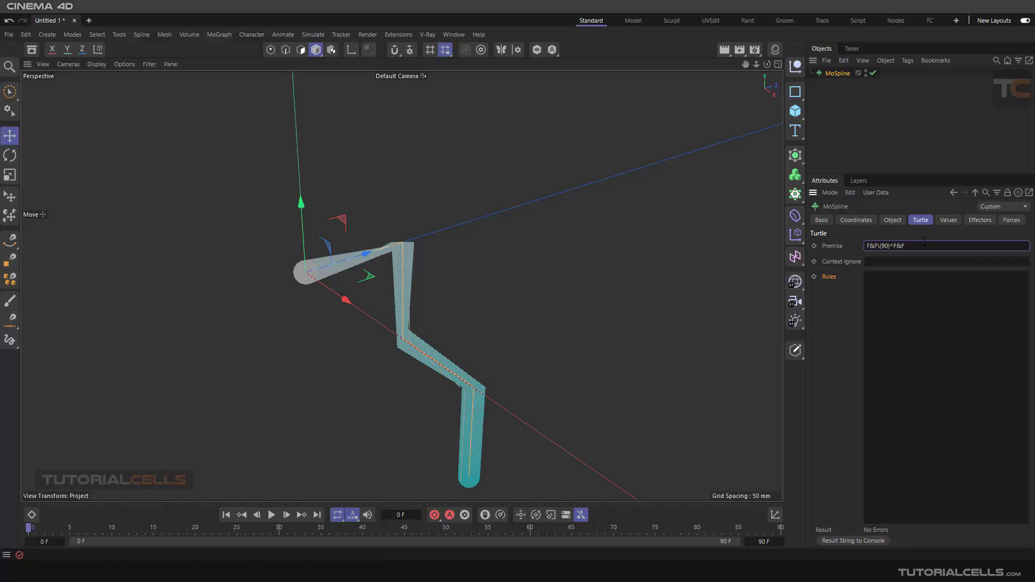
text(^F)
key(Return)
alt+middle_drag(520, 392, 422, 306)
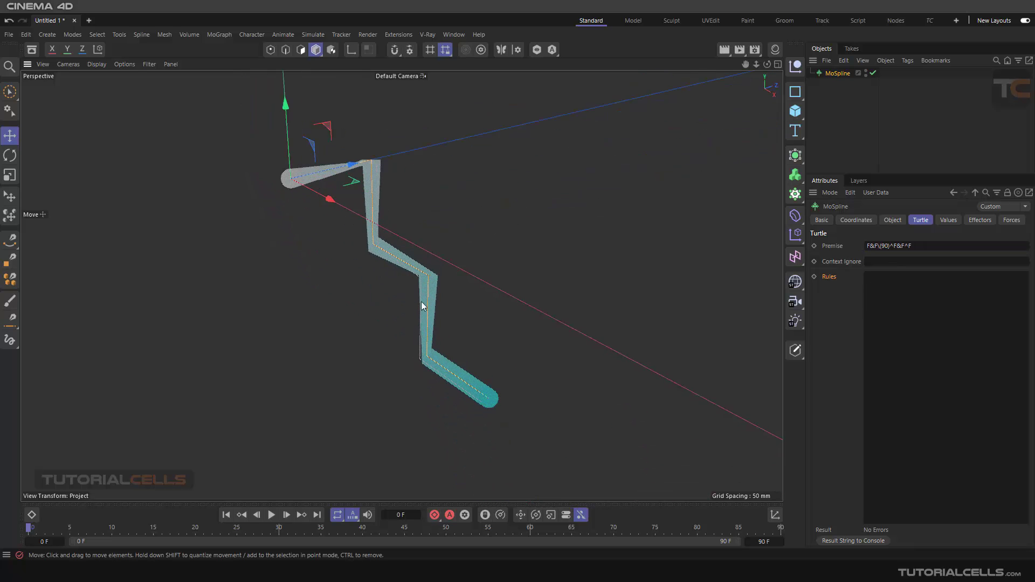
alt+drag(421, 307, 471, 326)
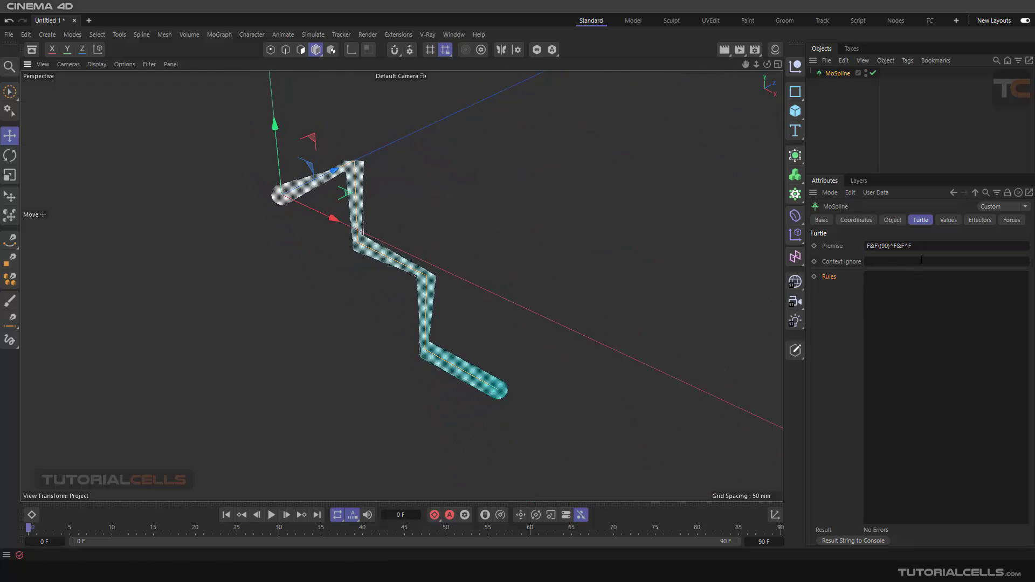
Clear the staircase string from the MoSpline's Turtle premise
drag(924, 246, 894, 246)
click(873, 282)
click(921, 246)
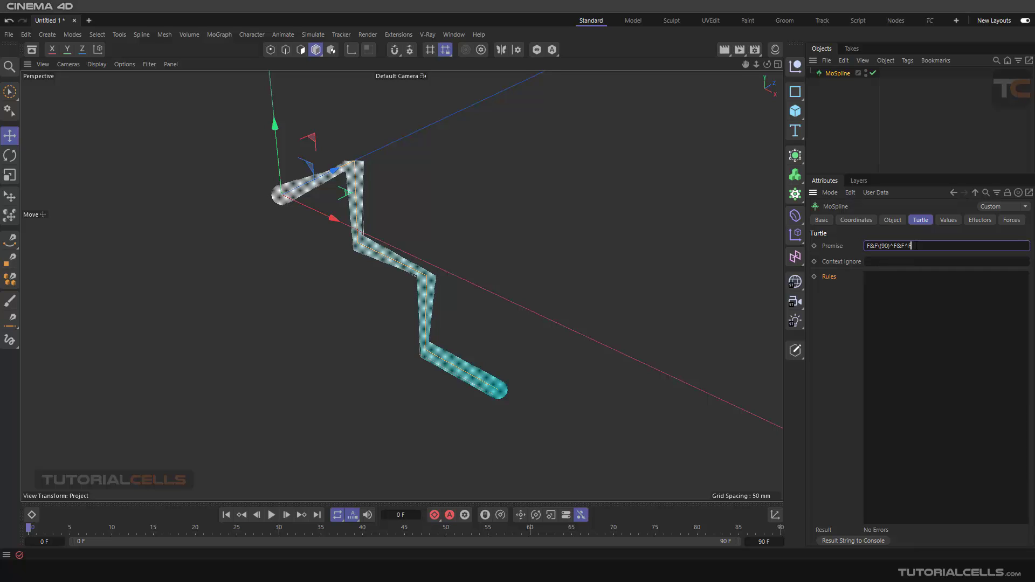
drag(913, 246, 866, 247)
key(BackSpace)
click(846, 303)
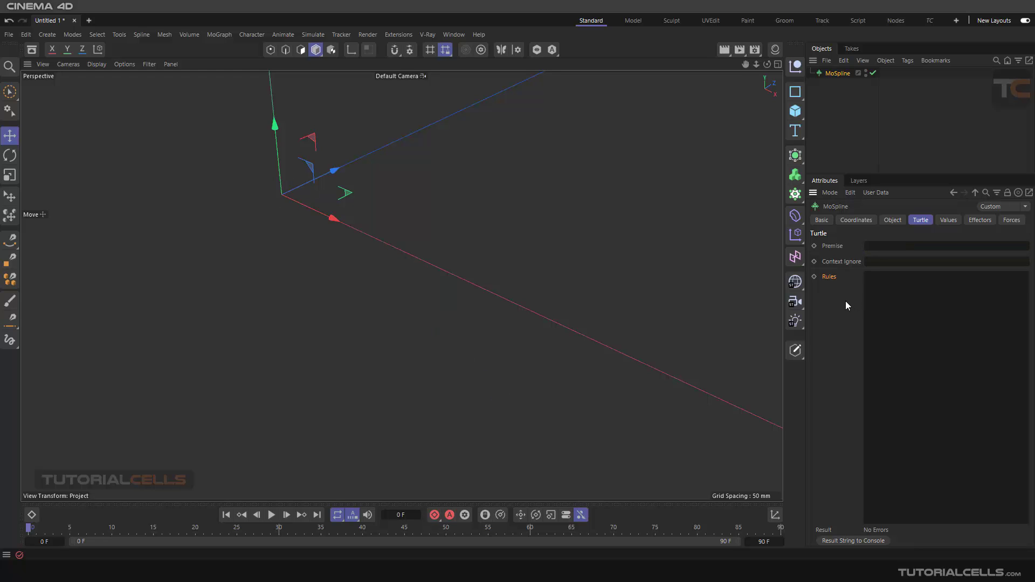
alt+middle_drag(415, 207, 375, 322)
alt+drag(375, 322, 381, 305)
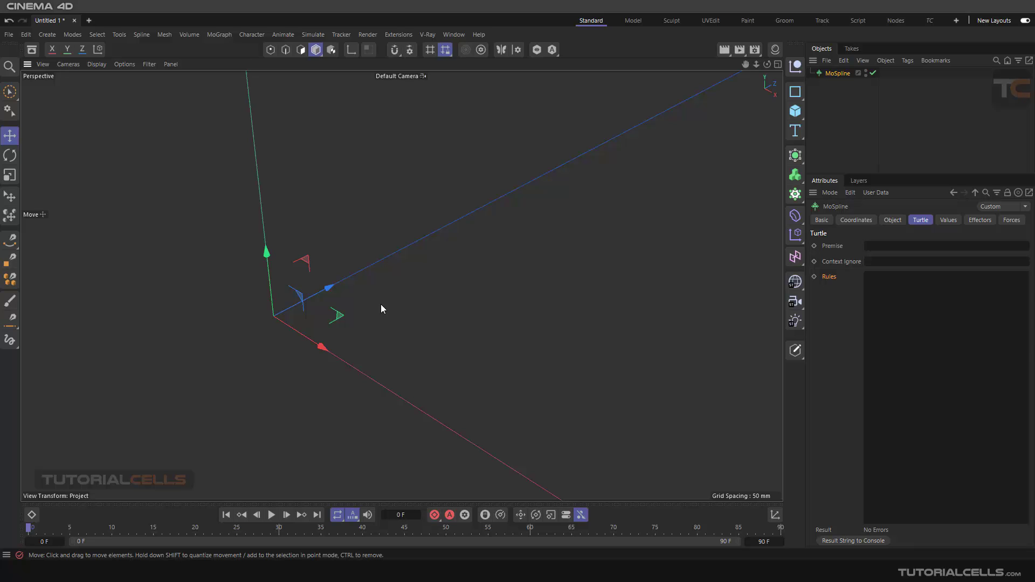
Set the emptied Turtle premise to a single F segment
click(867, 246)
text(F)
key(Return)
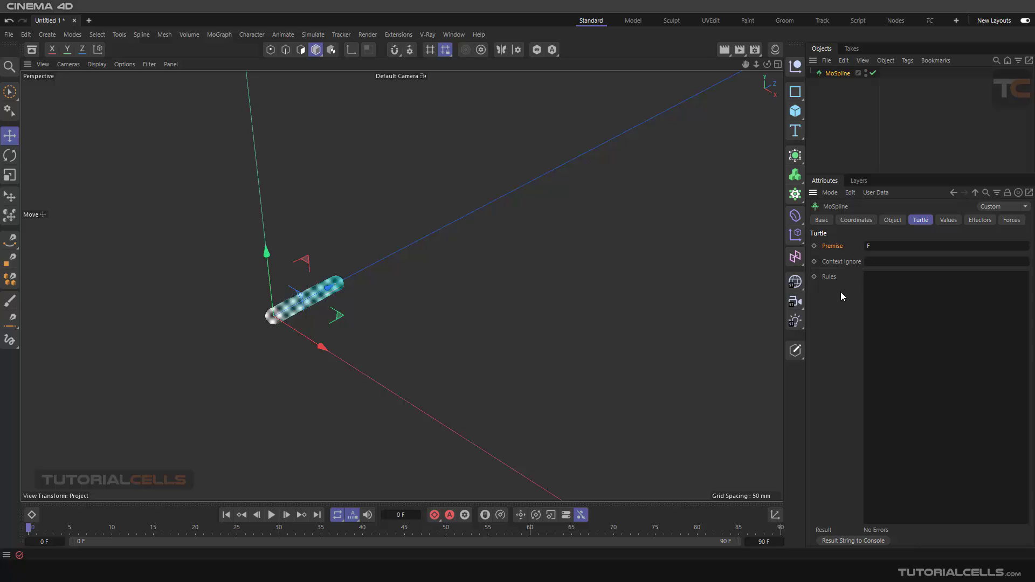
click(878, 247)
click(841, 296)
click(881, 246)
Set the MoSpline's Default Angle to 180°
click(949, 220)
click(893, 258)
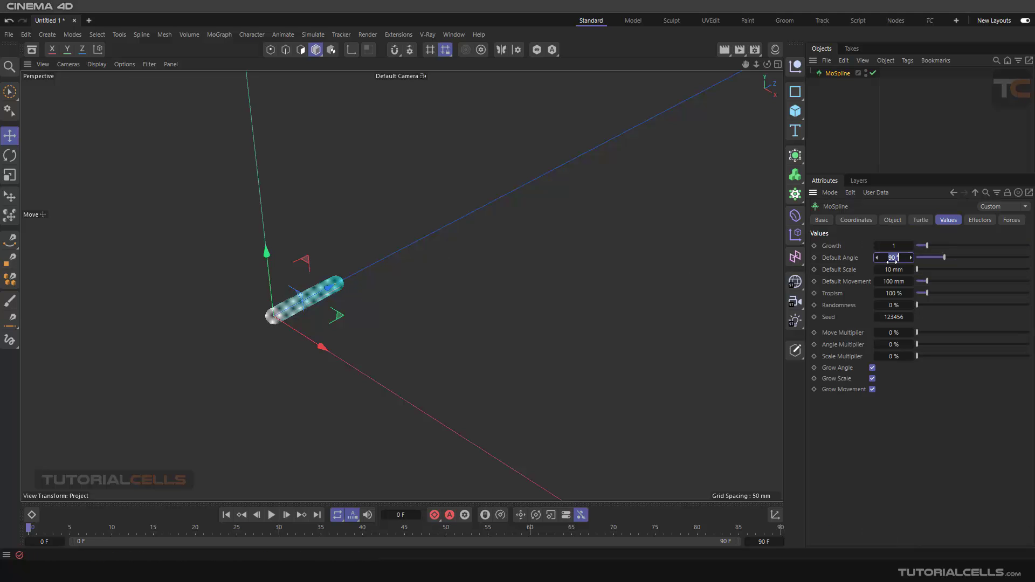
text(180)
key(Return)
Extend the Turtle premise to F|A and add the replacement rule A=-F
click(920, 220)
click(889, 246)
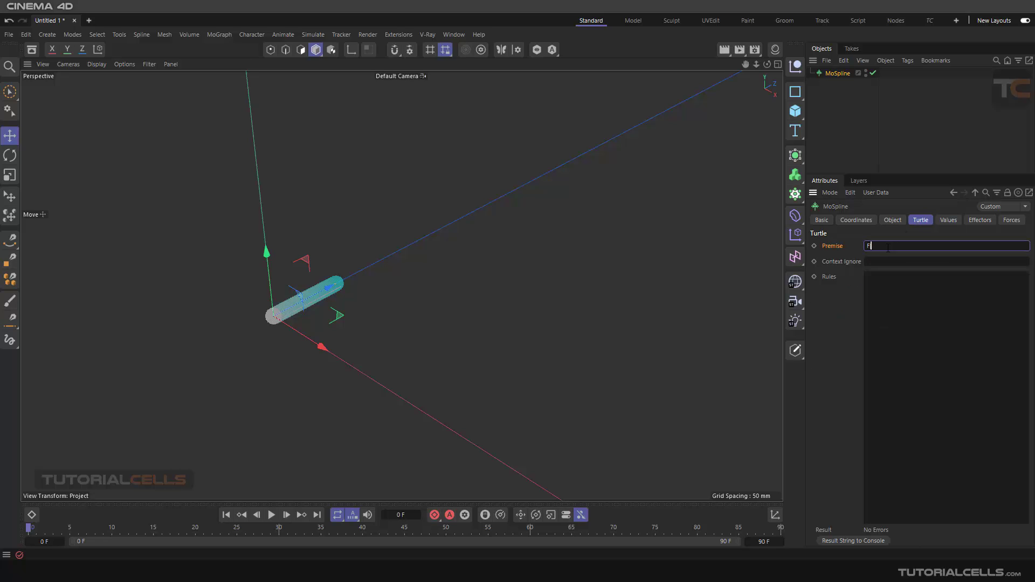
text(A)
click(820, 315)
text(A)
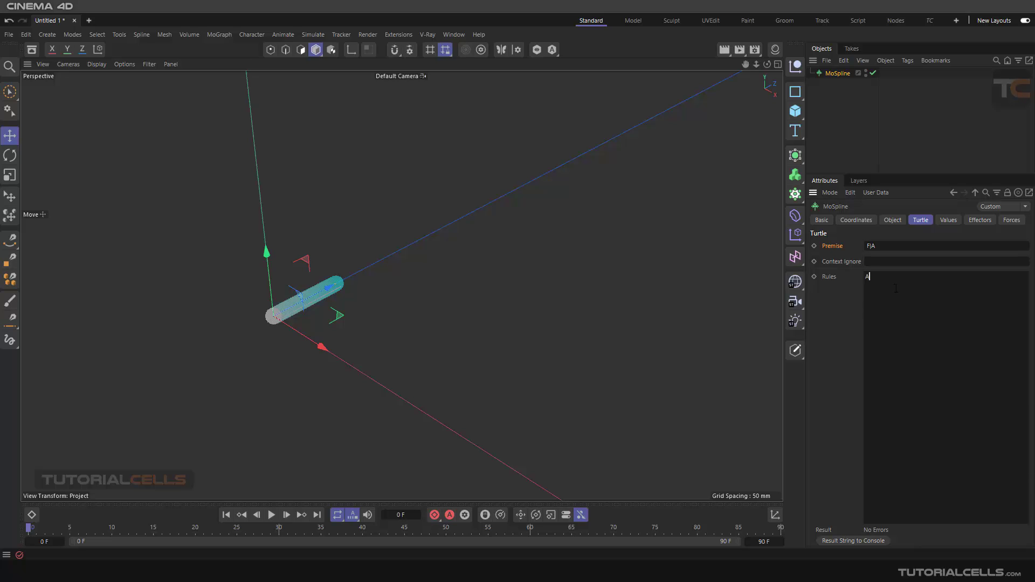
text(=)
text(-F)
Make the replacement rule recursive by extending it to A=-F|A
drag(884, 245, 860, 247)
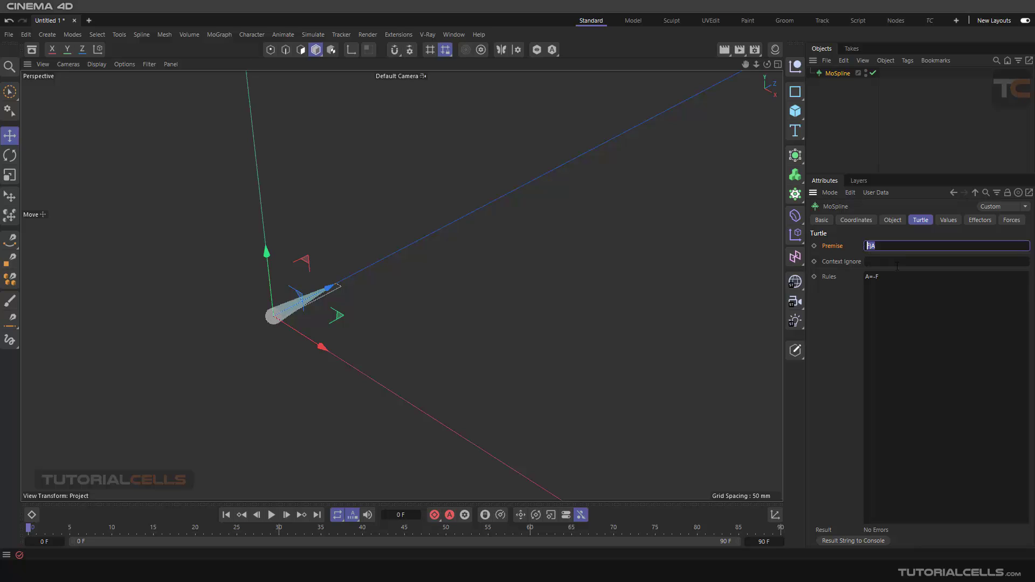
click(877, 277)
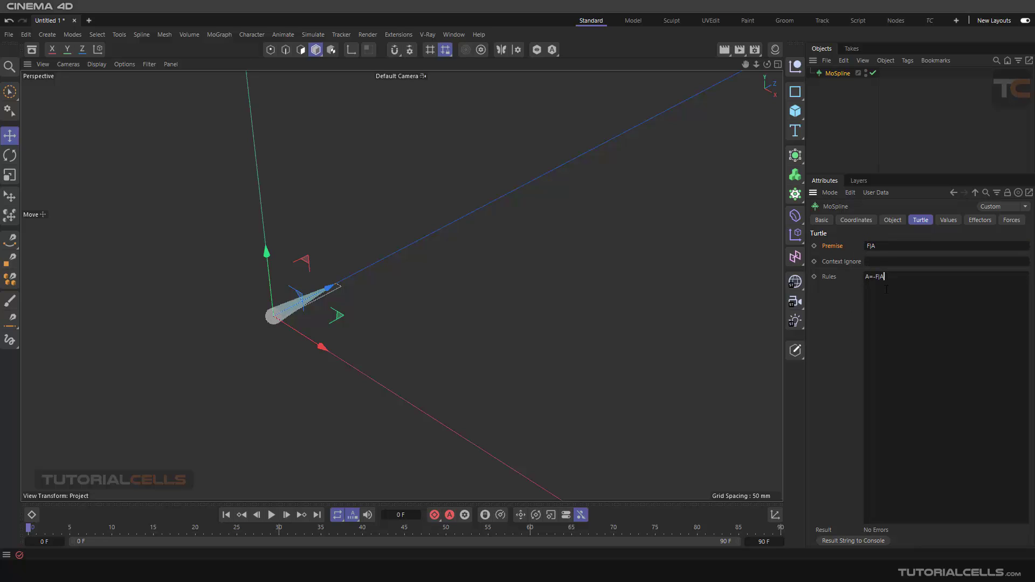
drag(884, 277, 873, 276)
scroll(380, 239, down, 5)
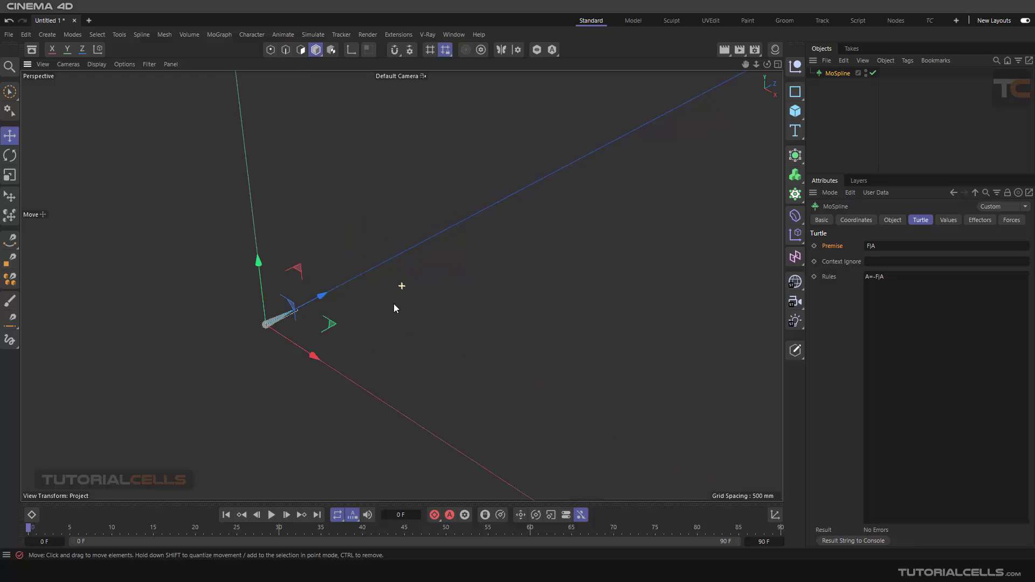
alt+drag(393, 304, 382, 313)
alt+drag(346, 356, 362, 375)
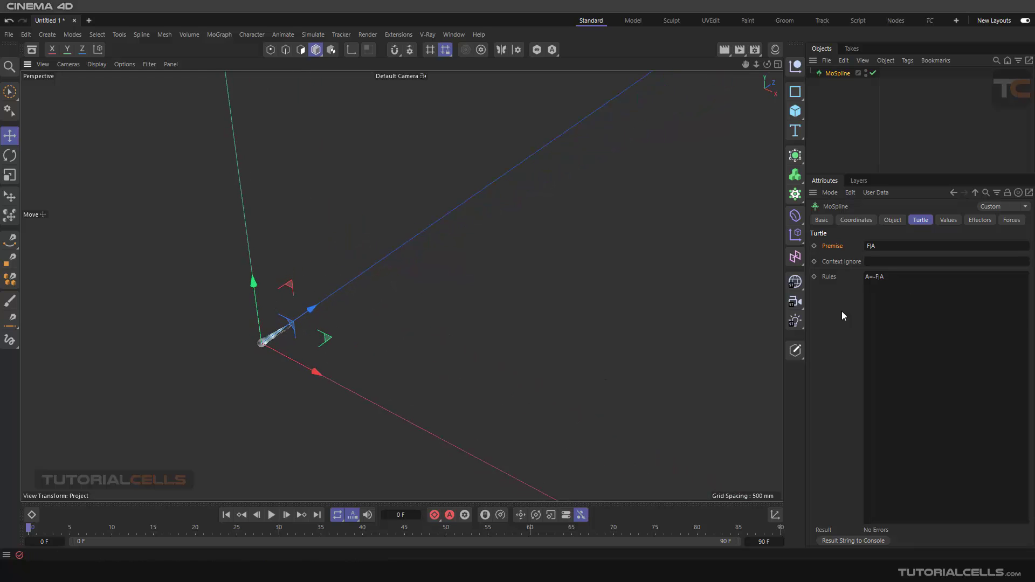
Raise the MoSpline's Growth to 4.95 to grow the recursive spline, and lower it to 1.02
click(945, 220)
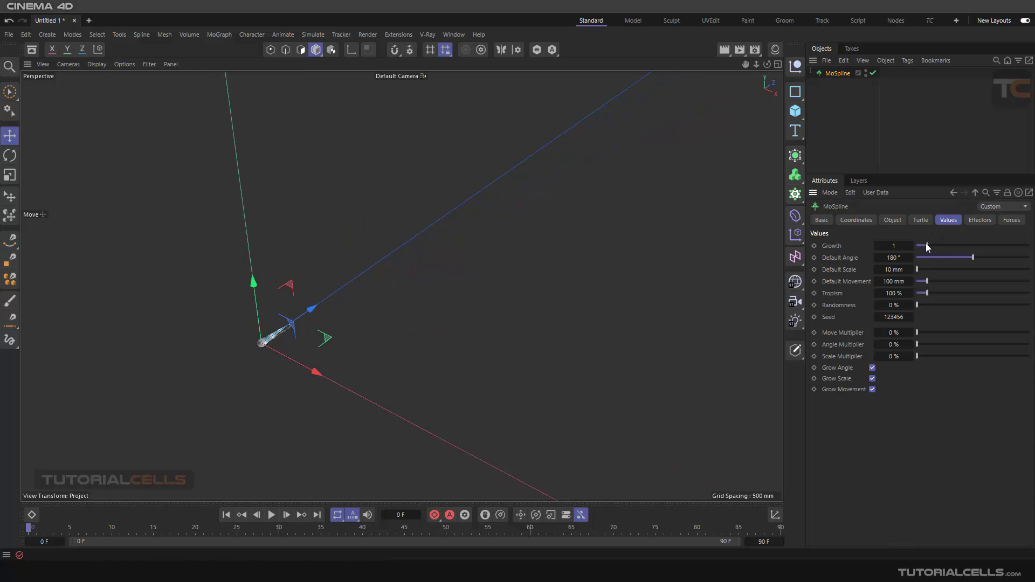
drag(927, 244, 972, 247)
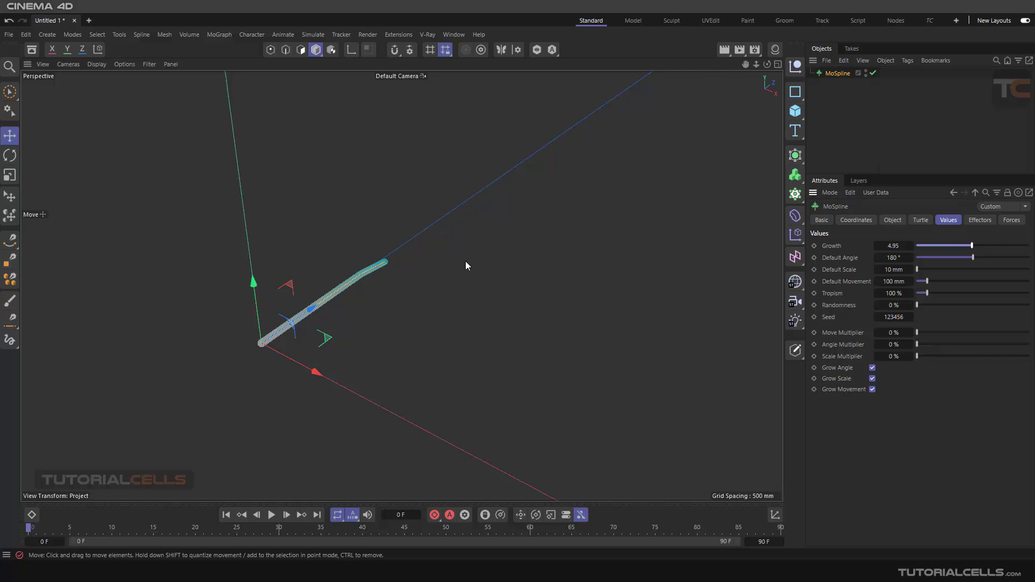
alt+drag(466, 265, 397, 273)
drag(972, 245, 925, 243)
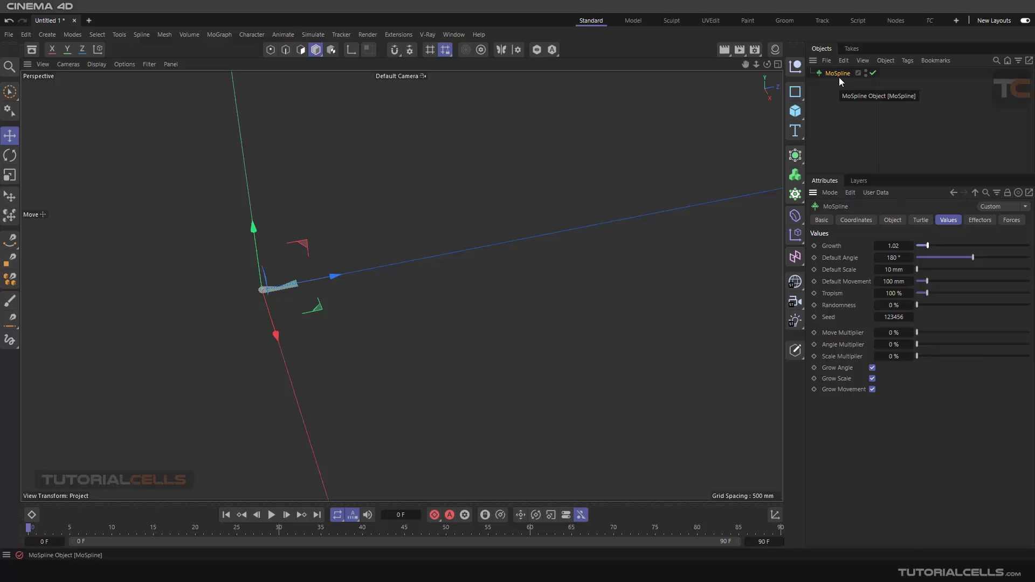
Add an Extrude generator, make the MoSpline its child, and raise the MoSpline's Growth to lengthen the extruded surface
click(797, 157)
click(814, 199)
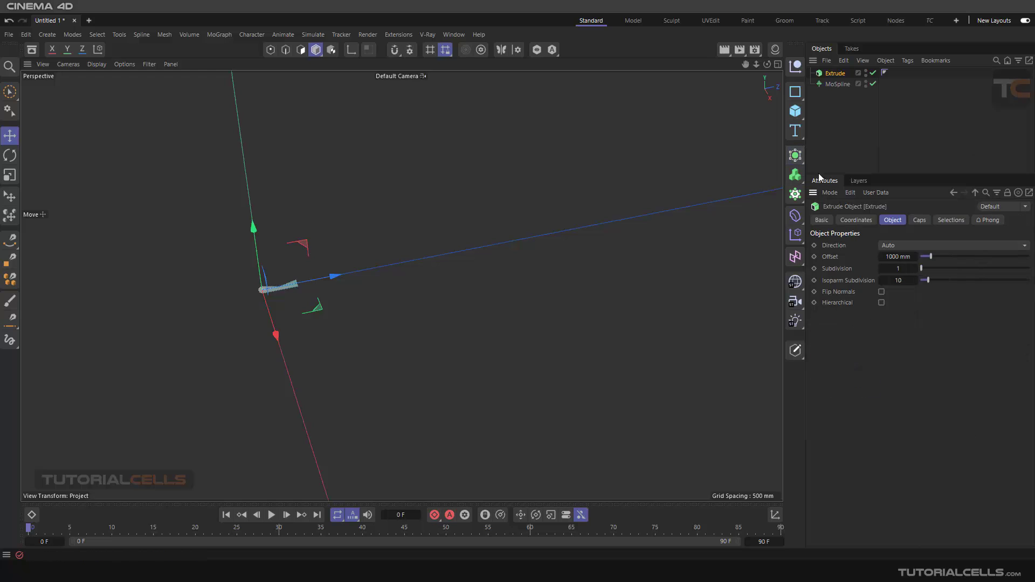
drag(827, 84, 835, 74)
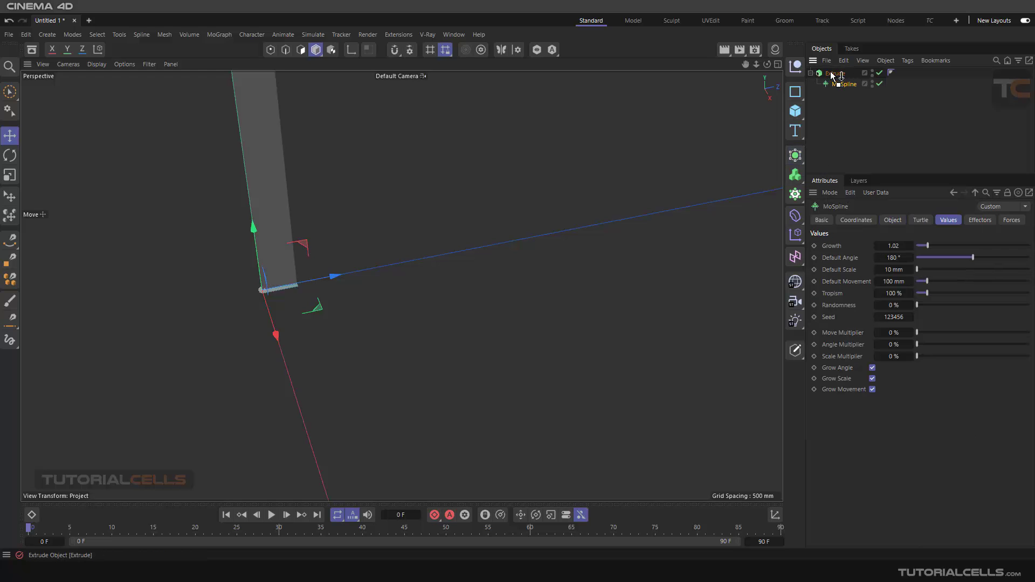
alt+drag(406, 222, 381, 290)
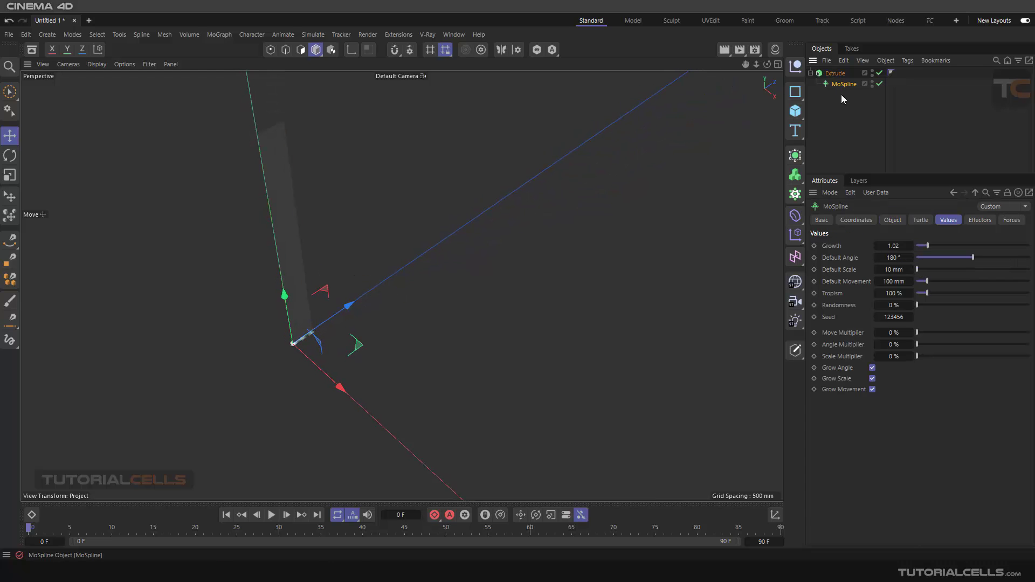
drag(926, 243, 1032, 235)
mouse_move(666, 212)
alt+mouse_down()
mouse_move(703, 210)
mouse_move(726, 192)
mouse_move(657, 208)
mouse_move(668, 207)
alt+mouse_up()
Try the Extrude's Direction set to X, and return it to Auto
click(833, 74)
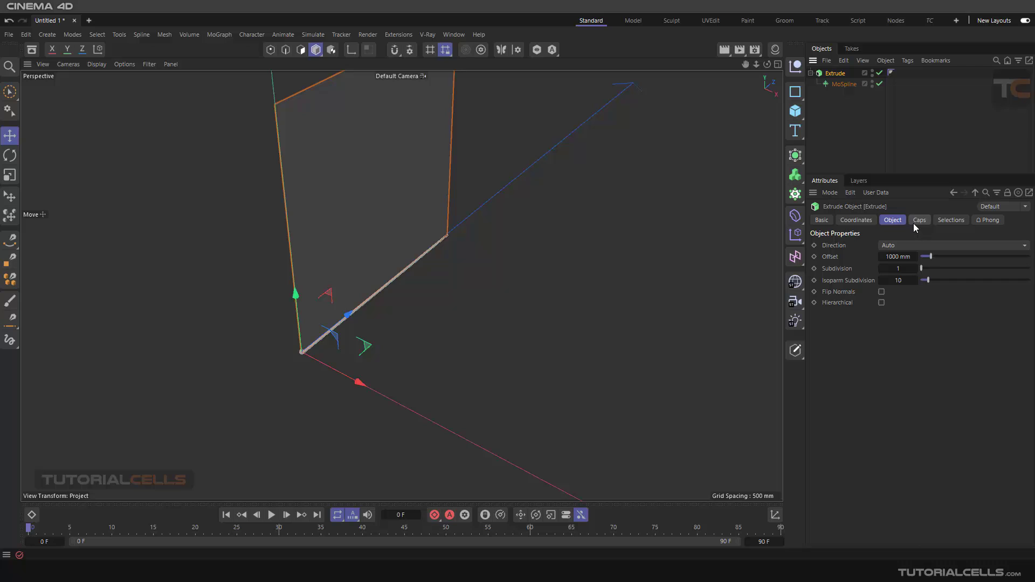
click(922, 245)
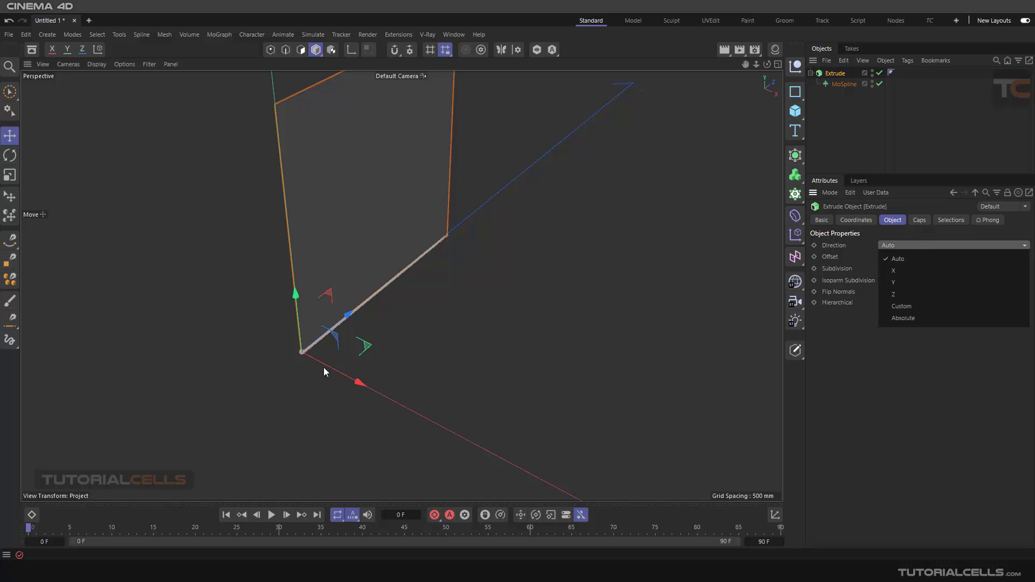
click(63, 475)
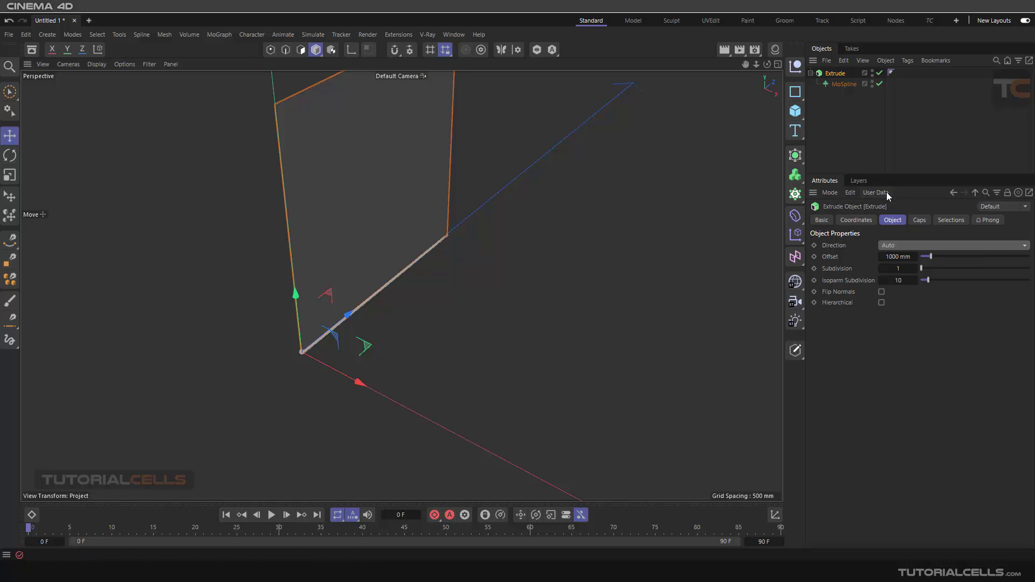
click(926, 244)
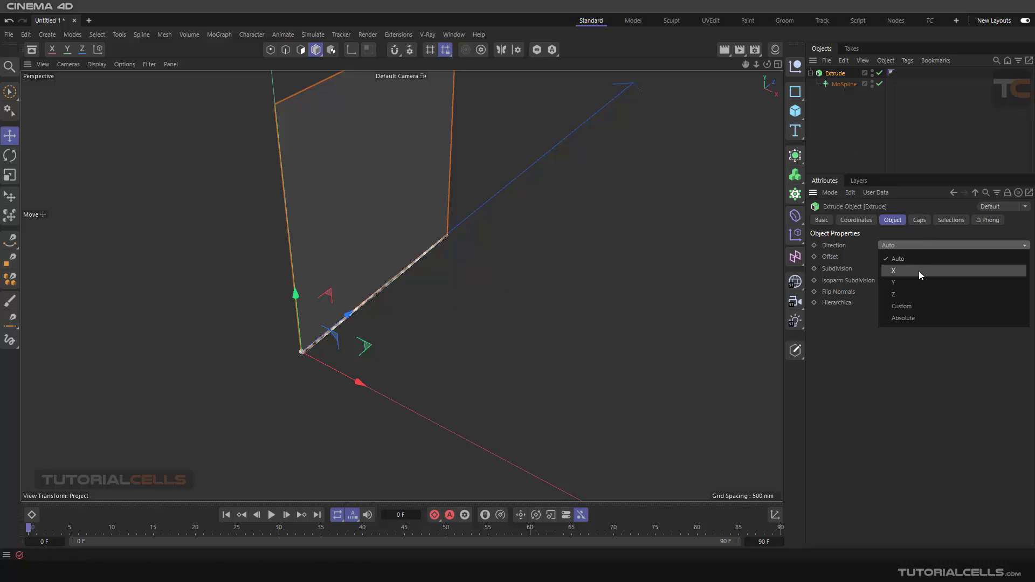
click(919, 271)
alt+drag(450, 344, 434, 326)
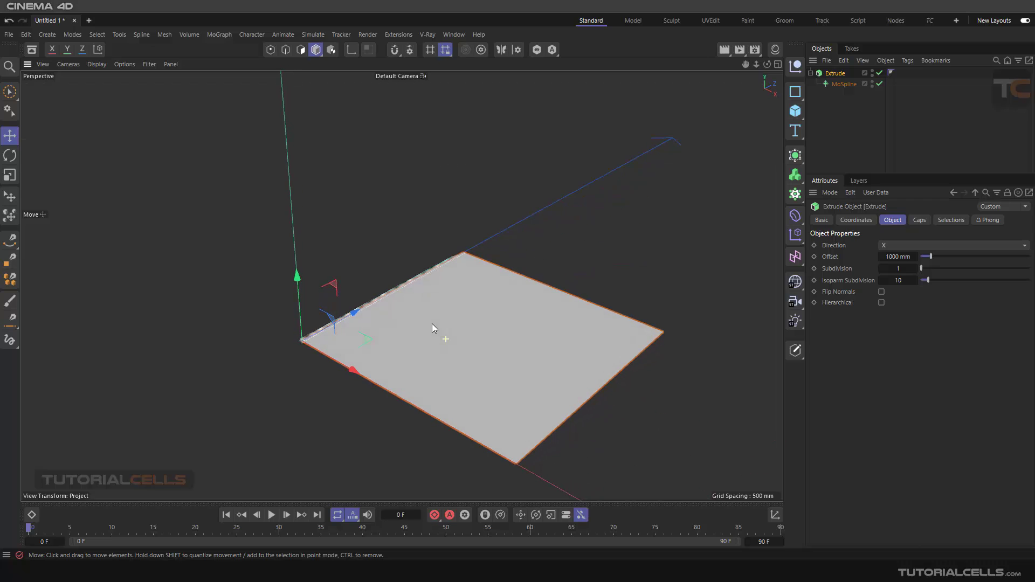
click(890, 250)
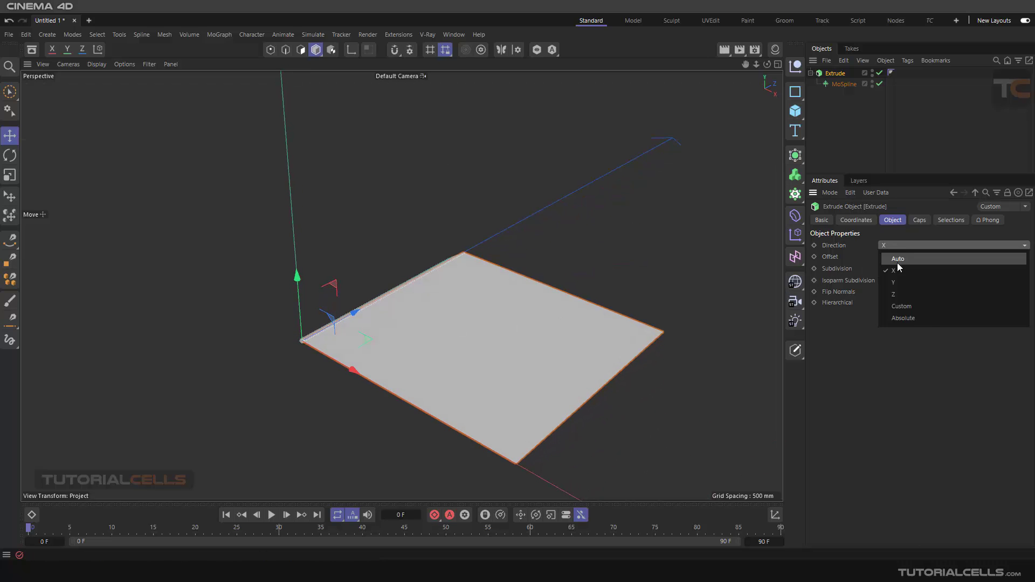
click(896, 261)
scroll(547, 294, down, 1)
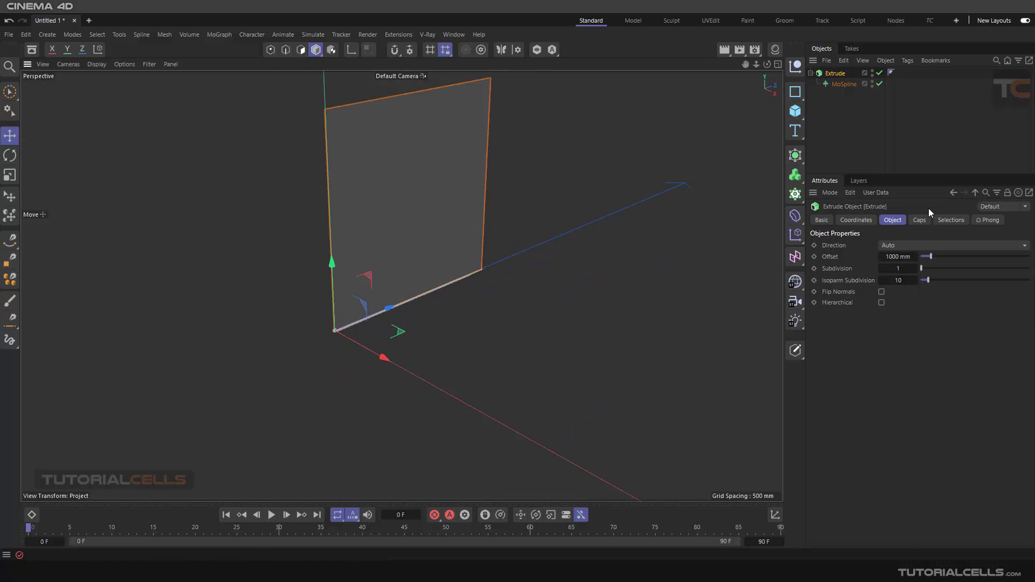
Set the Growth of the MoSpline inside the Extrude to 3.77
click(845, 84)
drag(991, 245, 960, 245)
alt+drag(400, 287, 570, 278)
scroll(358, 297, up, 2)
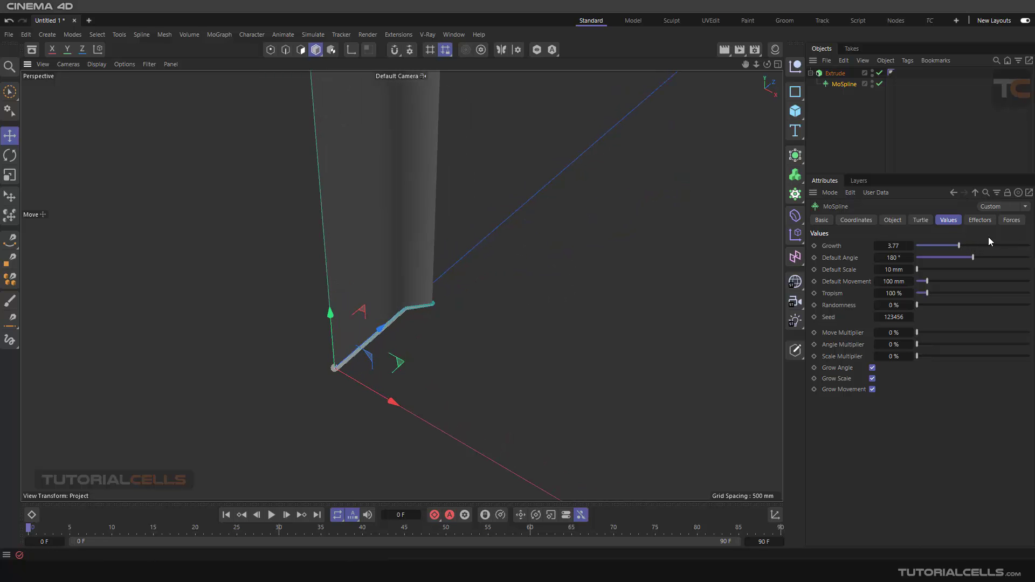
Raise the MoSpline's Default Movement to 287 mm to lengthen its segments
click(922, 220)
click(949, 221)
drag(928, 281, 949, 280)
scroll(535, 216, down, 5)
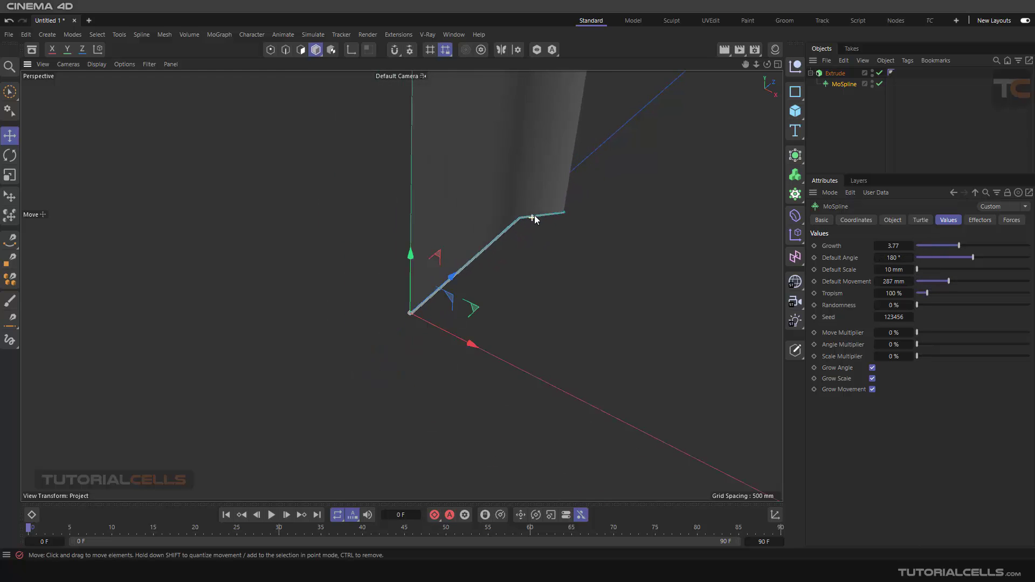
alt+middle_drag(581, 200, 536, 242)
Raise the Growth of the MoSpline inside the Extrude to 6.18
click(835, 73)
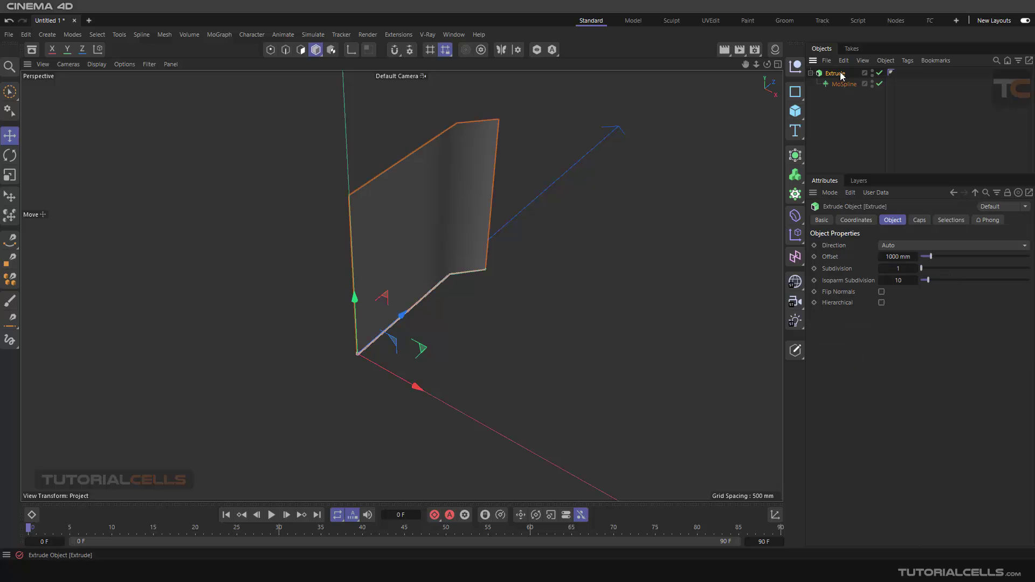
click(844, 84)
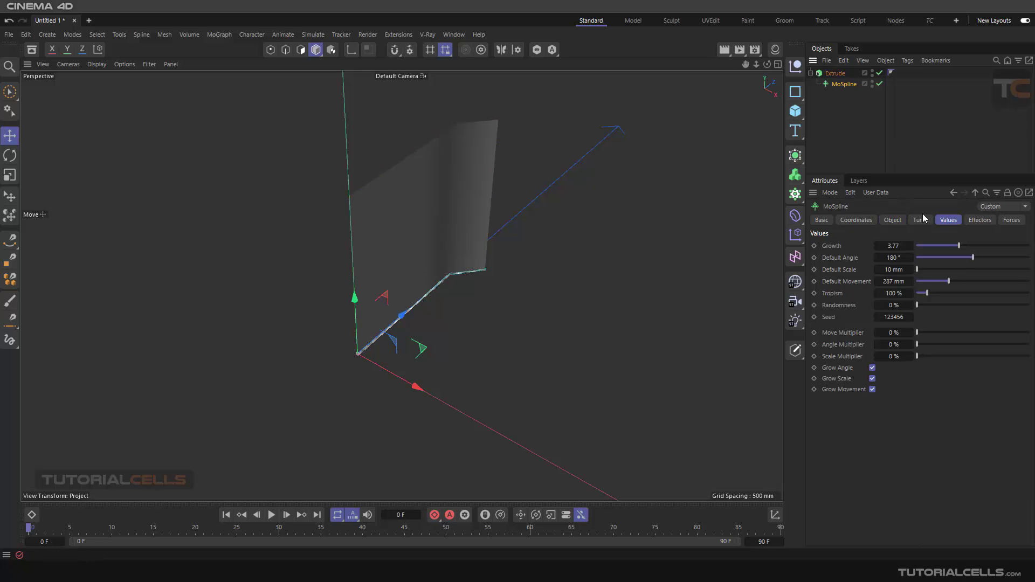
drag(955, 244, 986, 245)
alt+drag(640, 193, 485, 140)
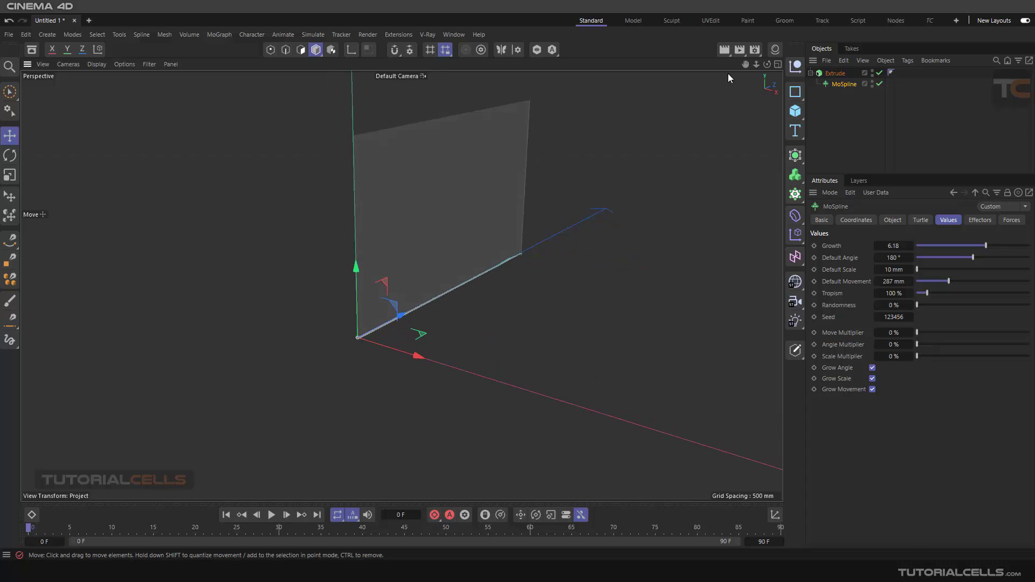
Delete the Extrude together with its MoSpline and create a new MoSpline object
click(817, 73)
key(Delete)
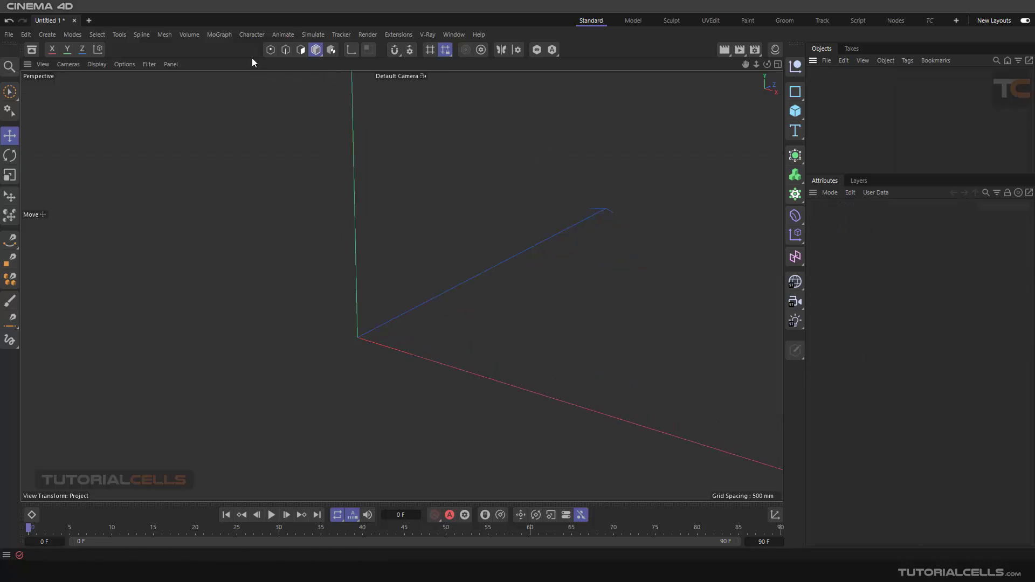
click(228, 34)
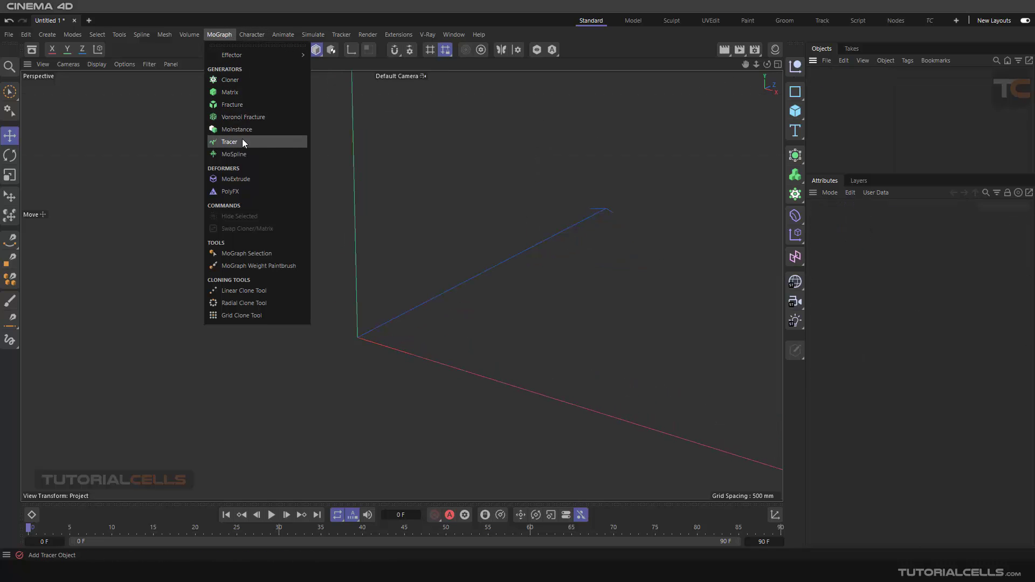
click(237, 153)
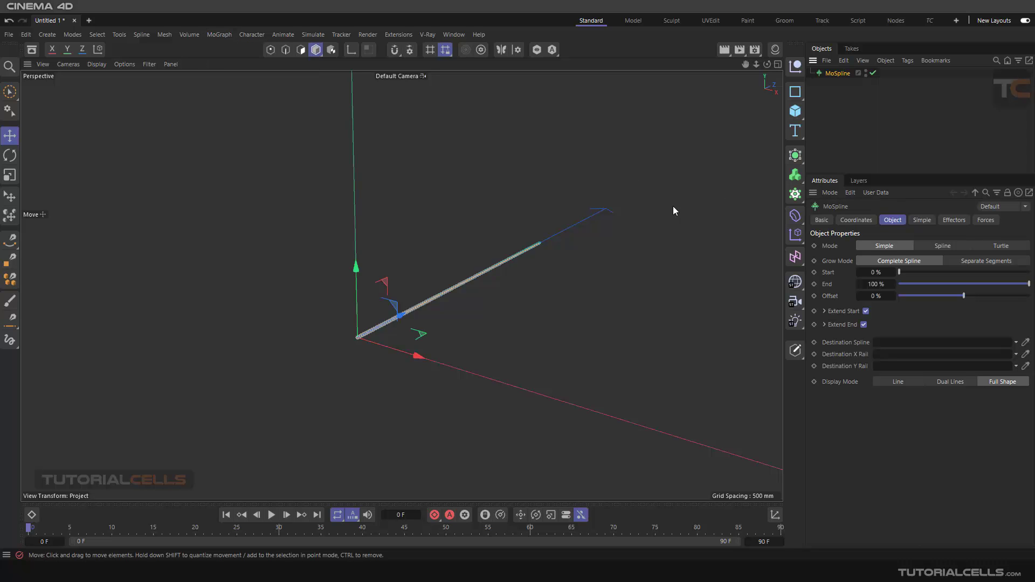
alt+drag(673, 209, 558, 275)
scroll(581, 277, down, 4)
alt+middle_drag(557, 275, 468, 274)
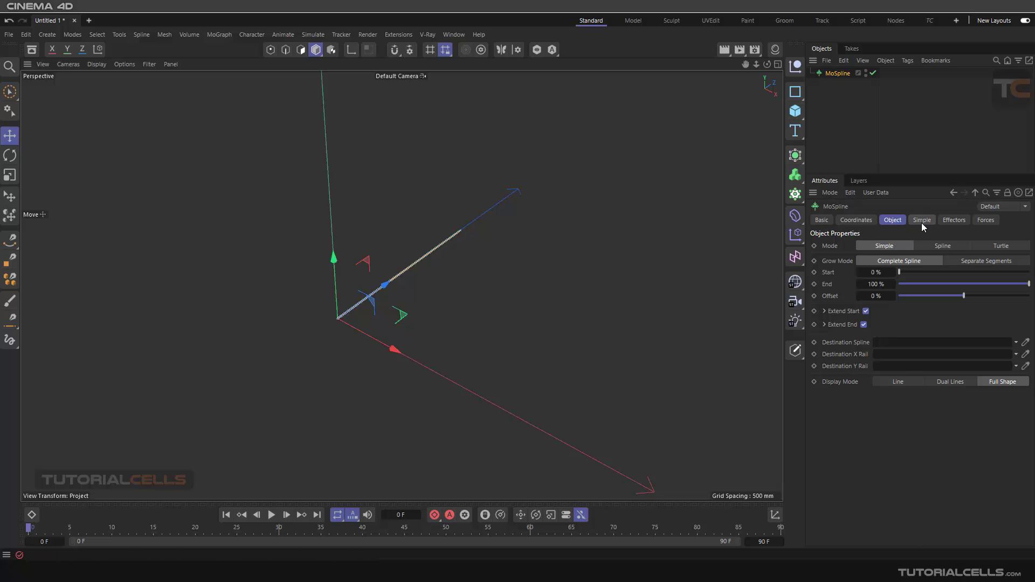
Switch the new MoSpline to Turtle mode and set its Tropism to 0% so the branches are straight
click(991, 245)
click(951, 221)
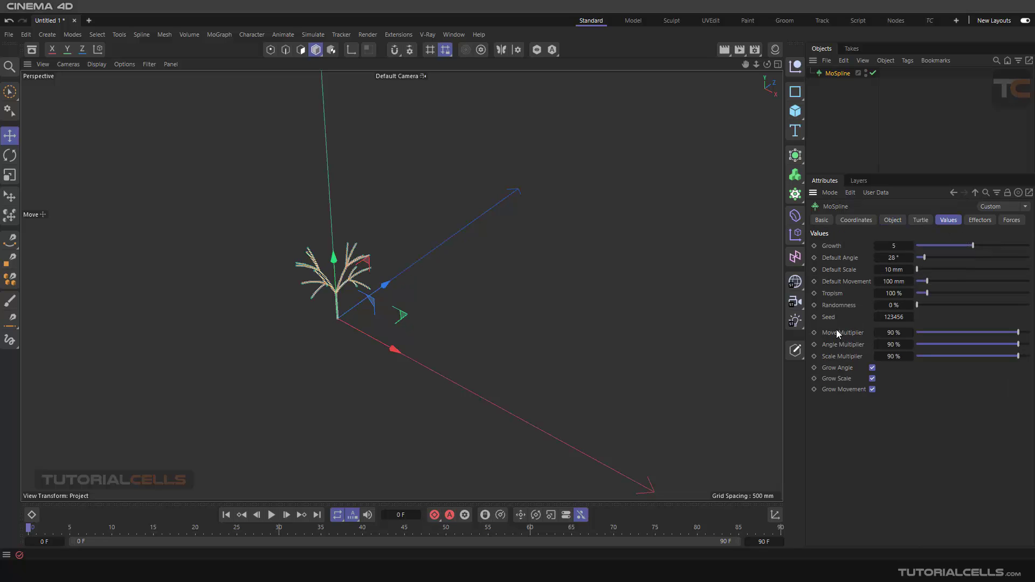
scroll(335, 294, up, 5)
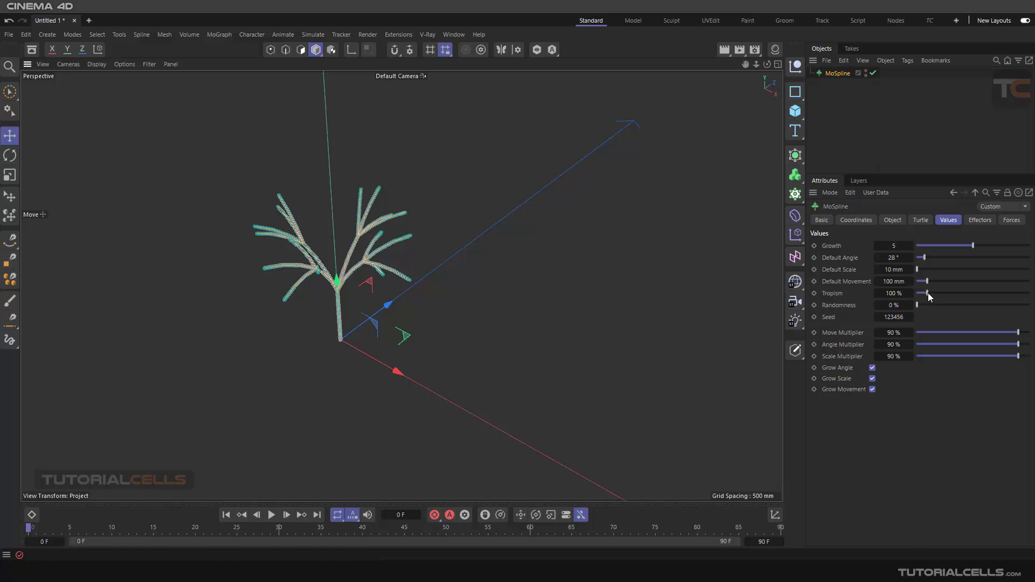
drag(928, 293, 894, 307)
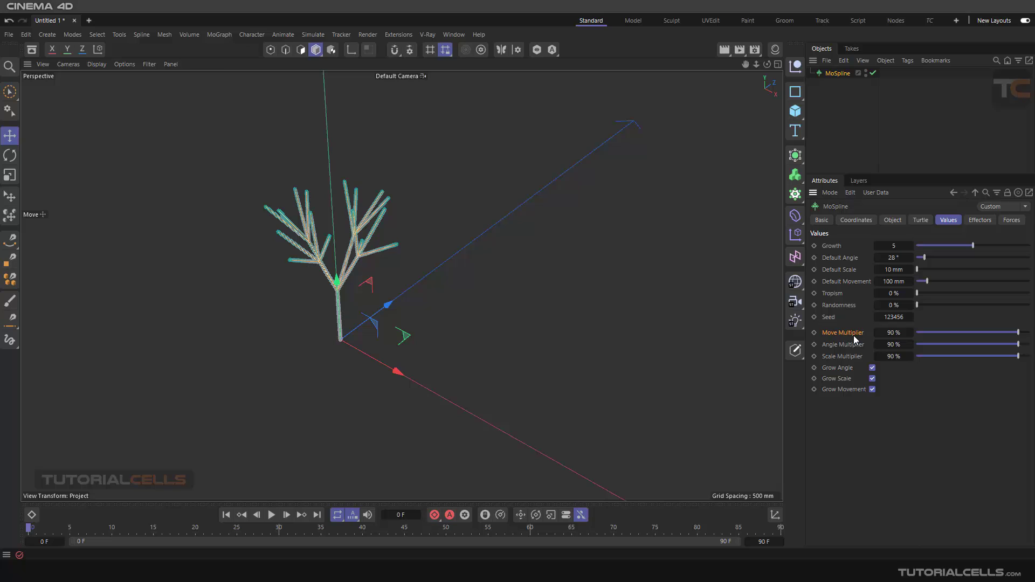
Examine the default Turtle premise and the A and B replacement rules that build the branching tree
click(919, 221)
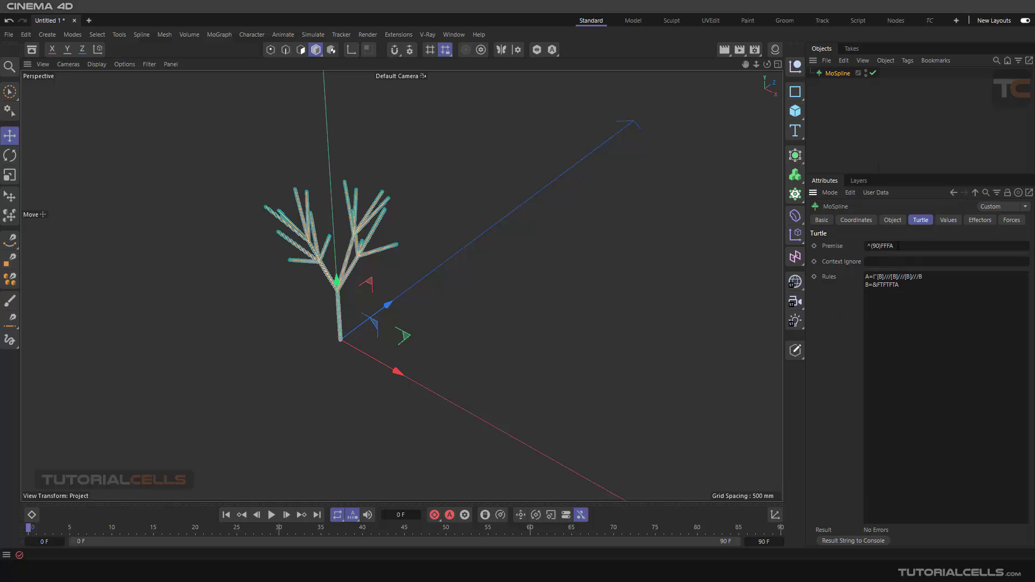
drag(900, 246, 852, 258)
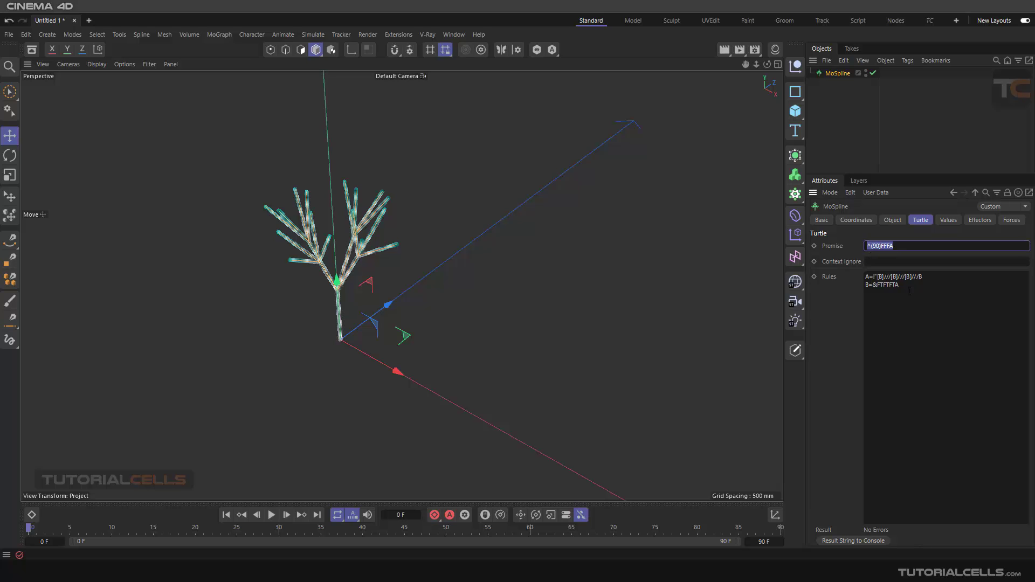
drag(901, 285, 865, 276)
click(881, 295)
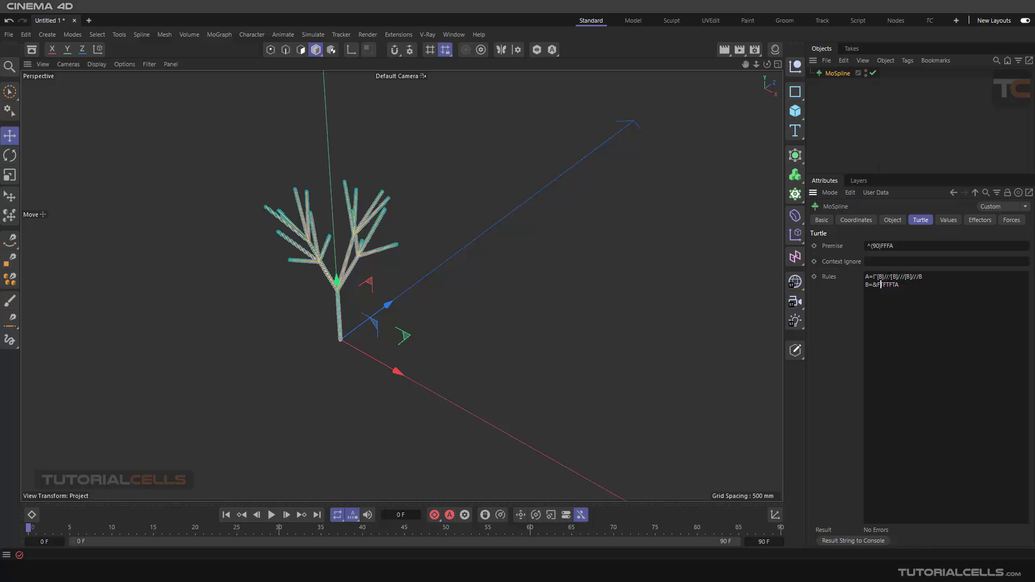
double_click(921, 277)
drag(872, 285, 906, 286)
double_click(876, 276)
key(Down)
Try other Move Multiplier values, reset it to 90%, and vary the Growth to see the tree grow
click(948, 220)
mouse_move(900, 338)
mouse_down()
mouse_move(929, 337)
mouse_move(890, 337)
mouse_move(917, 338)
mouse_up()
mouse_move(911, 333)
mouse_down()
mouse_move(933, 333)
mouse_move(927, 341)
mouse_up()
right_click(912, 333)
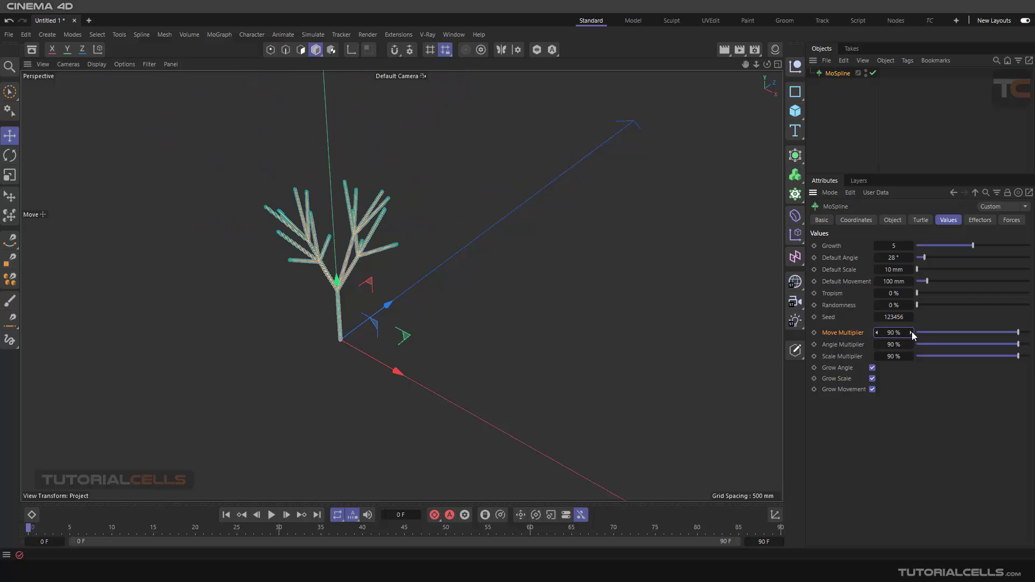
mouse_move(974, 246)
mouse_down()
mouse_move(1032, 247)
mouse_move(968, 246)
mouse_move(982, 244)
mouse_up()
Try other Angle Multiplier and Scale Multiplier values, and reset both to 90%
click(853, 345)
mouse_move(896, 344)
mouse_down()
mouse_move(911, 344)
mouse_move(892, 356)
mouse_up()
right_click(911, 345)
right_click(911, 357)
Test the Growth with Grow Movement turned off, and turn Grow Movement back on with Growth at 5.57
click(873, 389)
mouse_move(982, 246)
mouse_down()
mouse_move(1006, 246)
mouse_move(963, 245)
mouse_move(982, 247)
mouse_up()
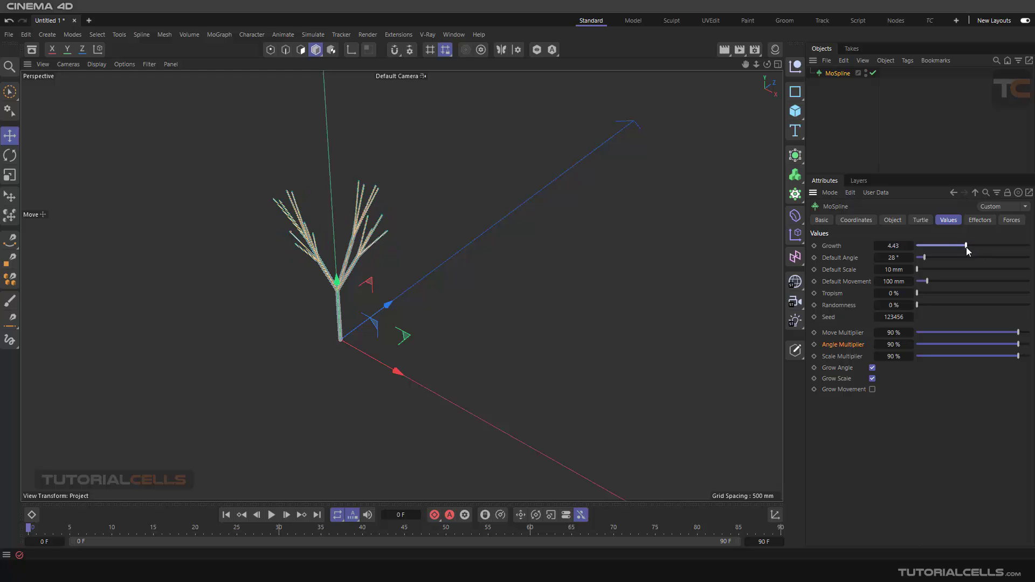
click(873, 389)
mouse_move(969, 244)
mouse_down()
mouse_move(992, 248)
mouse_move(981, 250)
mouse_up()
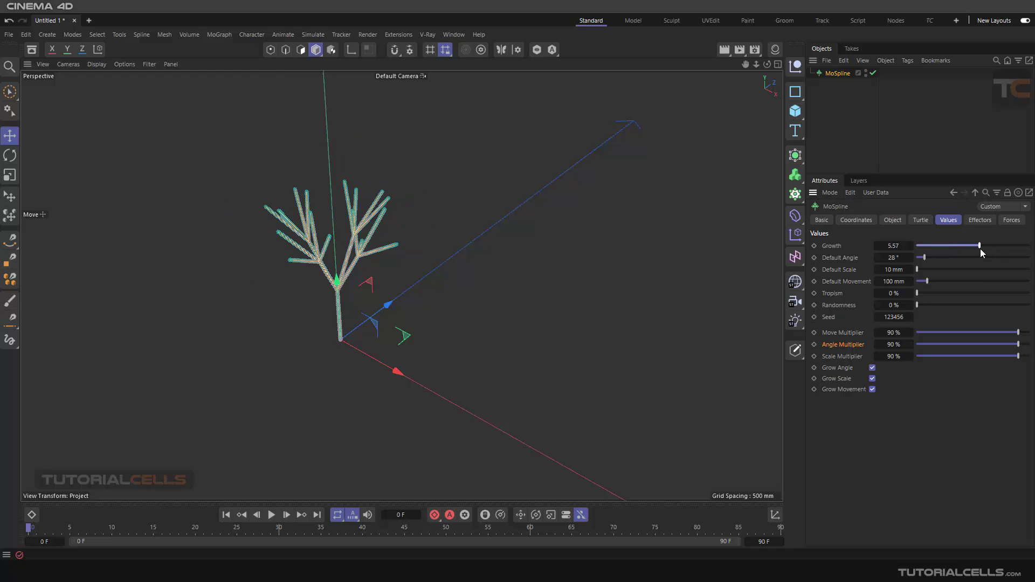
Examine the MoSpline's Effectors and Forces settings and view the branching tree from another angle
click(980, 222)
click(1009, 222)
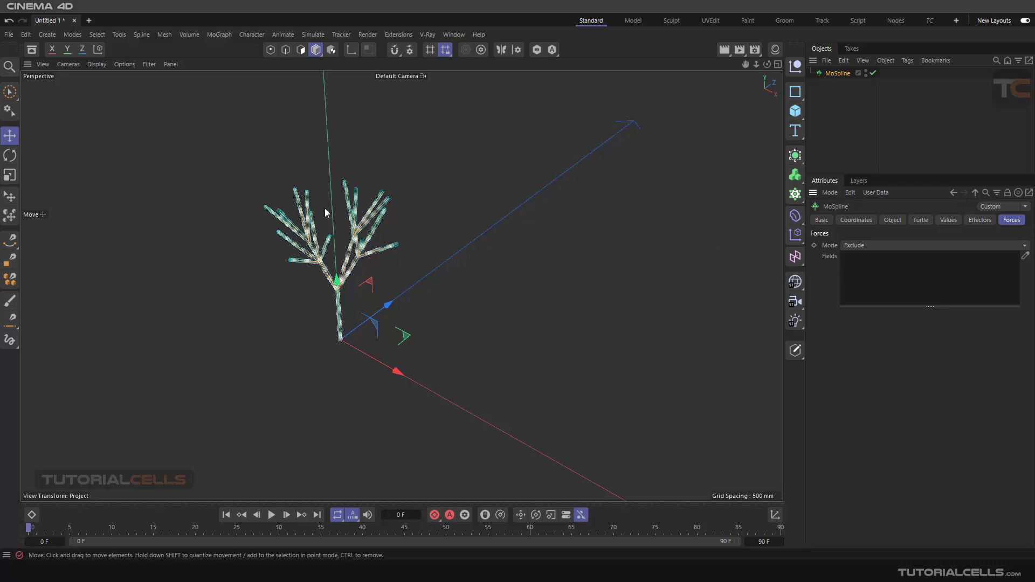
scroll(324, 204, up, 3)
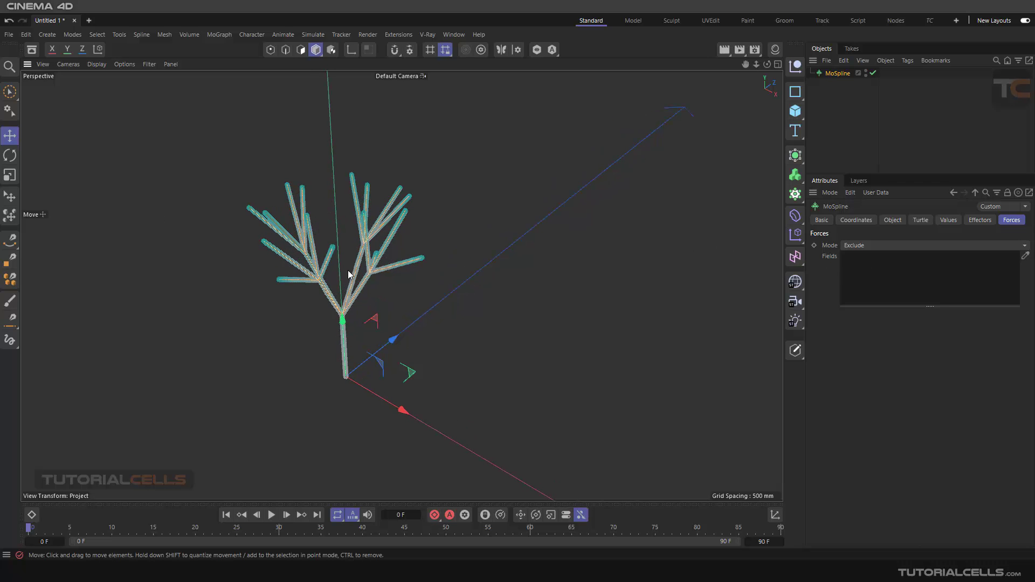
alt+middle_drag(348, 271, 425, 270)
mouse_move(426, 286)
alt+mouse_down()
mouse_move(329, 258)
mouse_move(389, 270)
mouse_move(533, 267)
mouse_move(407, 270)
mouse_move(431, 282)
alt+mouse_up()
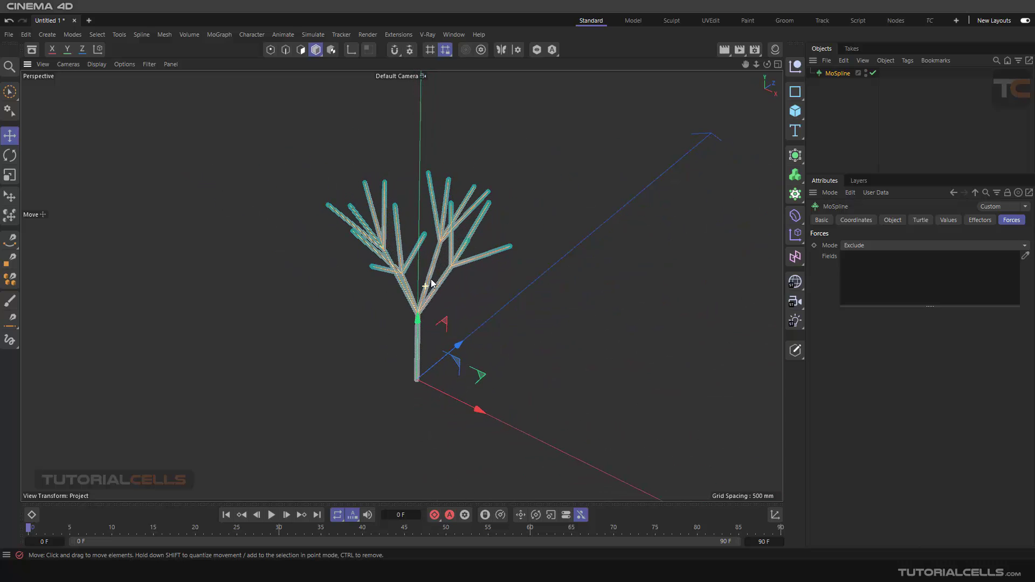